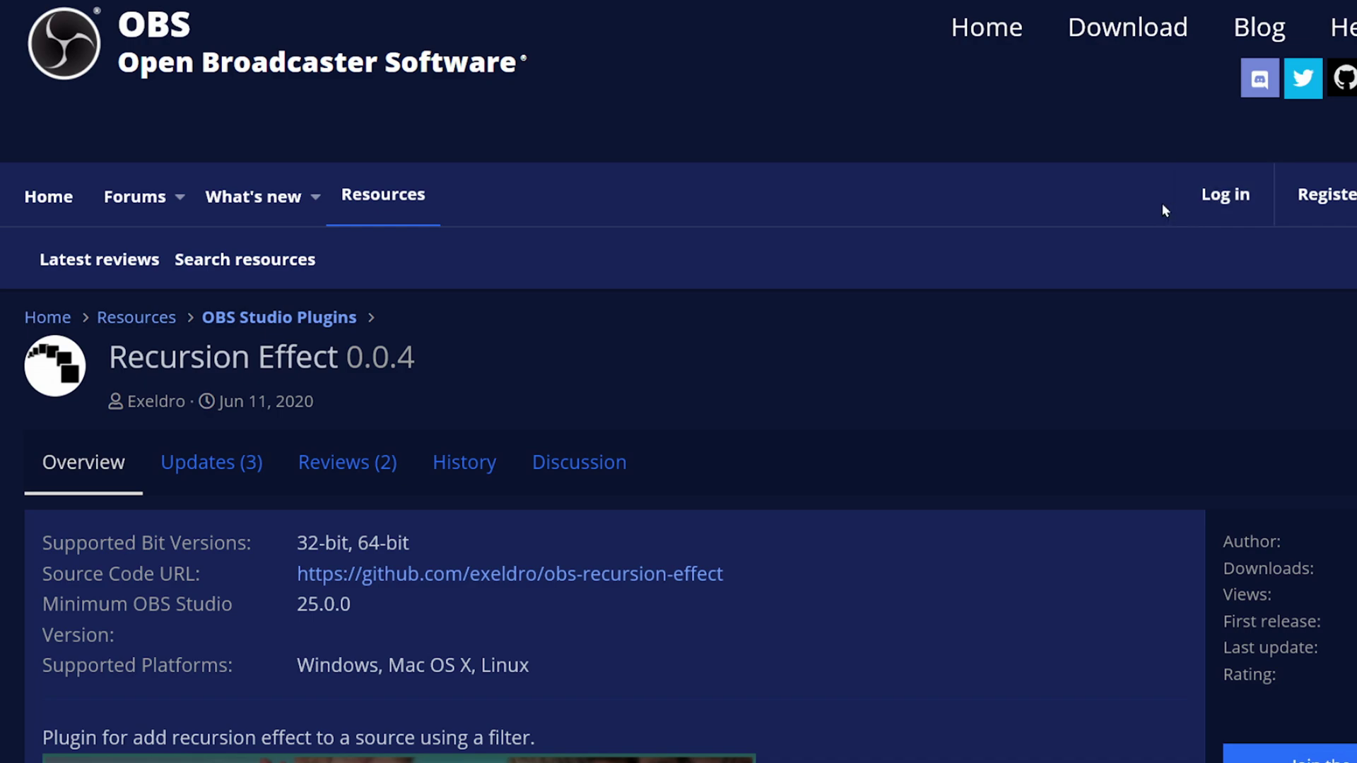
Scroll up and down through the Recursion Effect and OBS Shaderfilter plugin pages on OBS Forums.
{"action": "scroll", "coordinate": [1161, 208], "scroll_direction": "down", "scroll_amount": 3}
{"action": "scroll", "coordinate": [1160, 210], "scroll_direction": "down", "scroll_amount": 2}
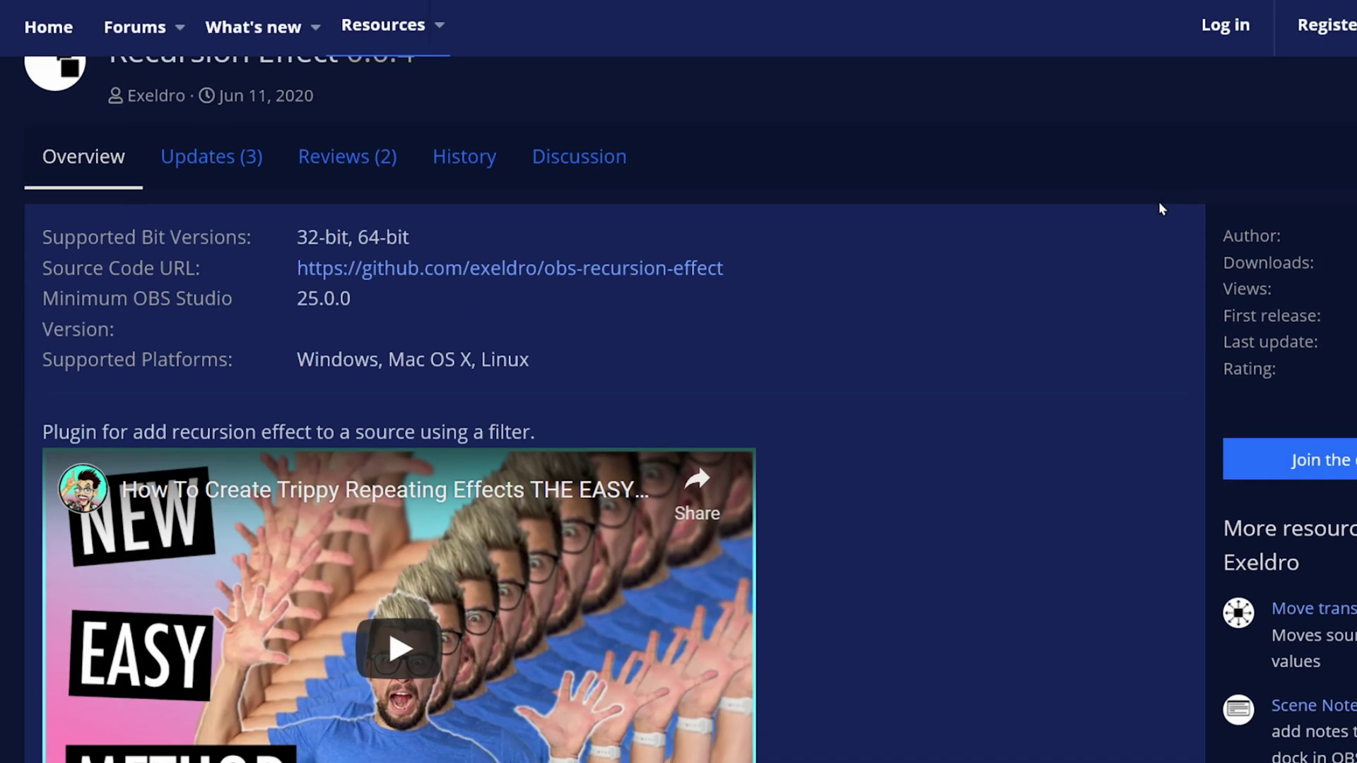
{"action": "scroll", "coordinate": [1160, 210], "scroll_direction": "up", "scroll_amount": 2}
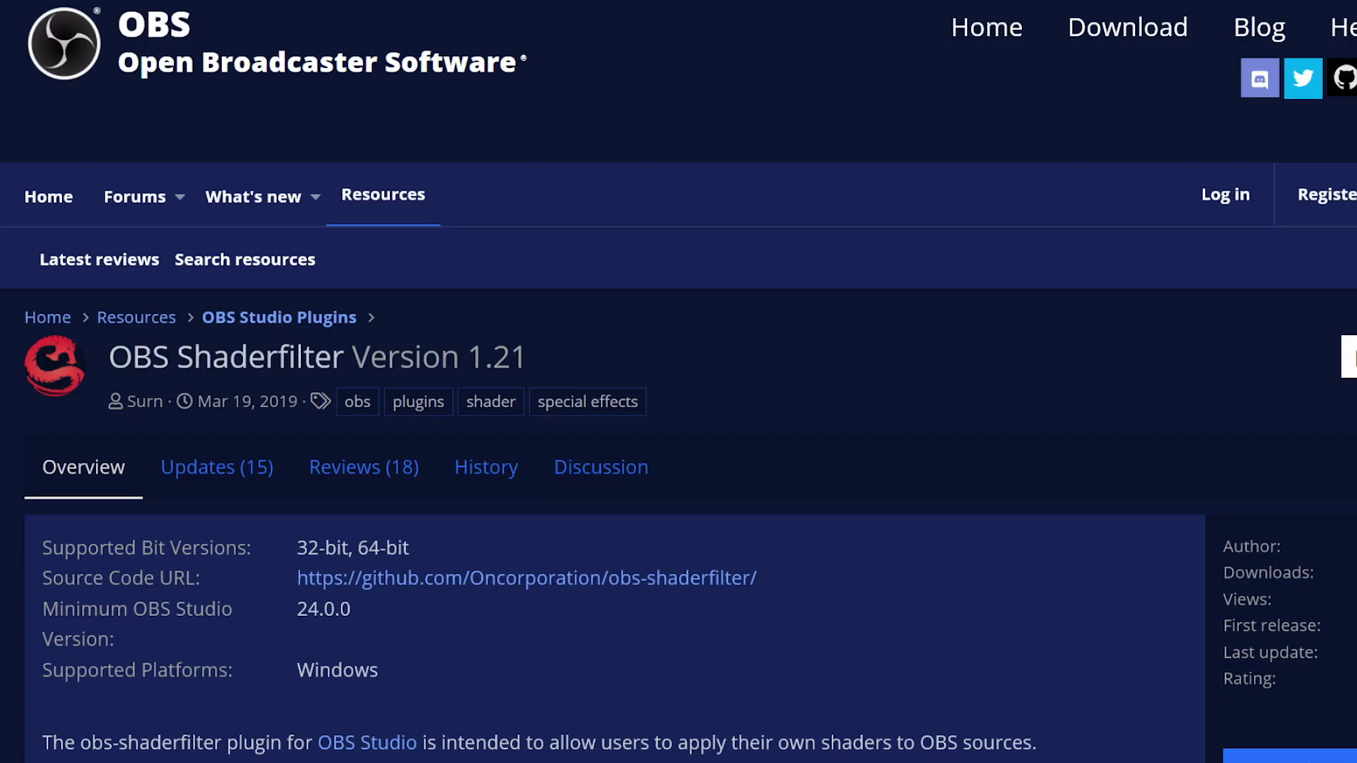
{"action": "scroll", "coordinate": [1137, 118], "scroll_direction": "down", "scroll_amount": 1}
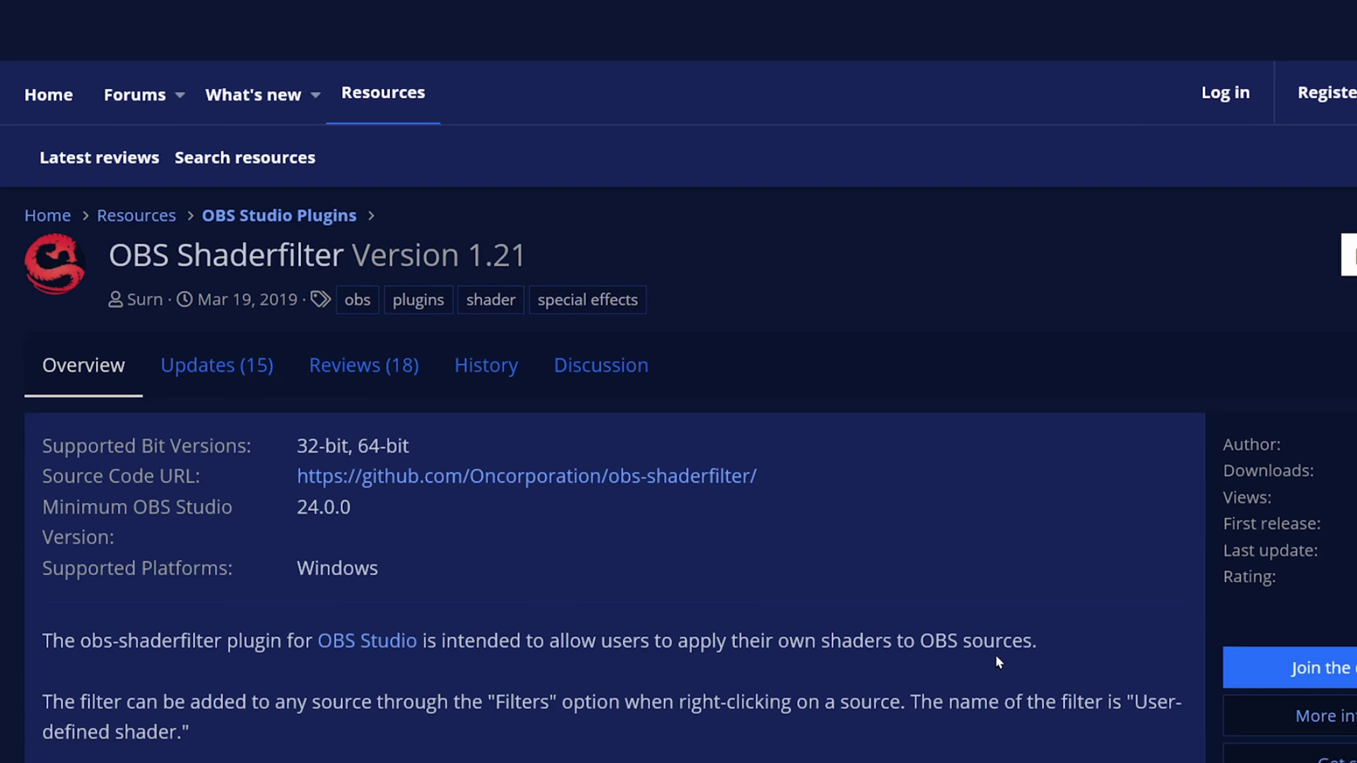
{"action": "scroll", "coordinate": [995, 655], "scroll_direction": "up", "scroll_amount": 1}
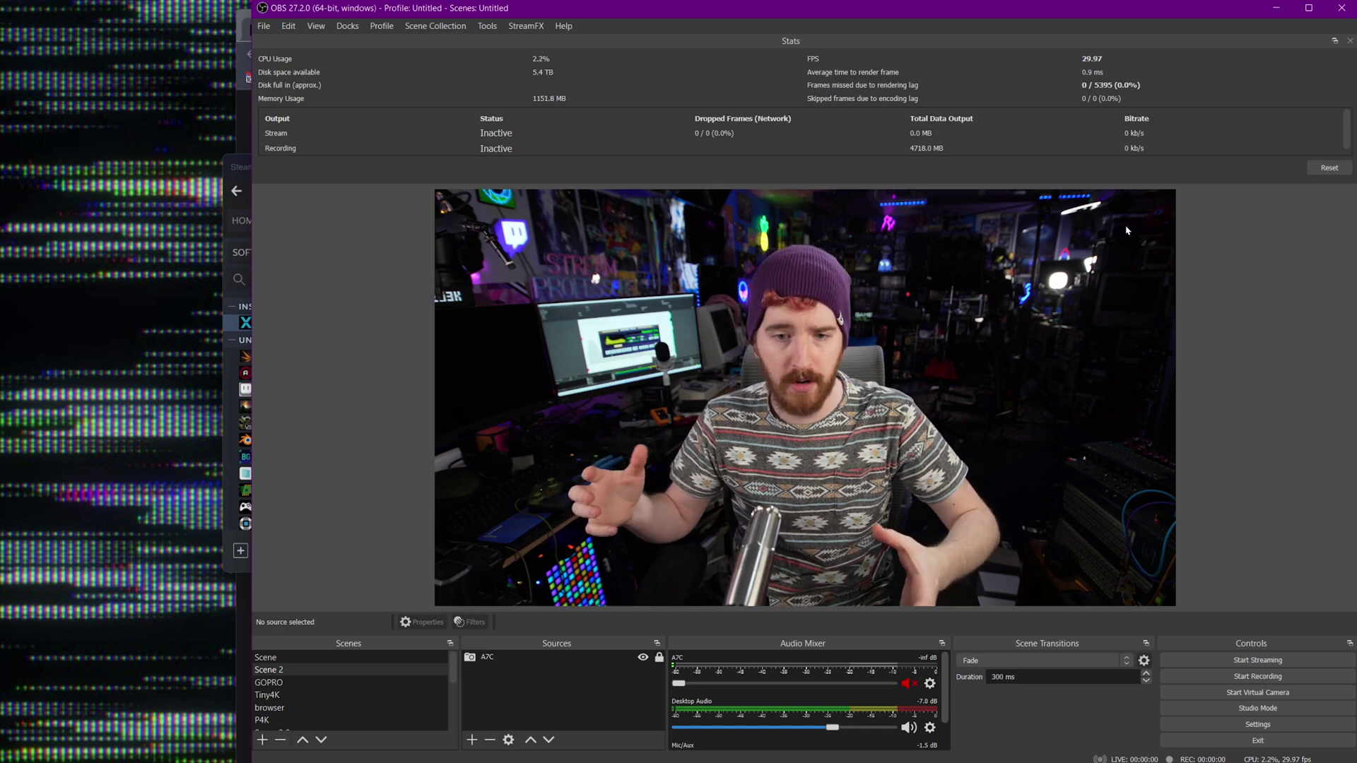
Switch from Scene back to Scene 2, then bring up the NVIDIA Broadcast tray icon's menu.
{"action": "left_click", "coordinate": [297, 658]}
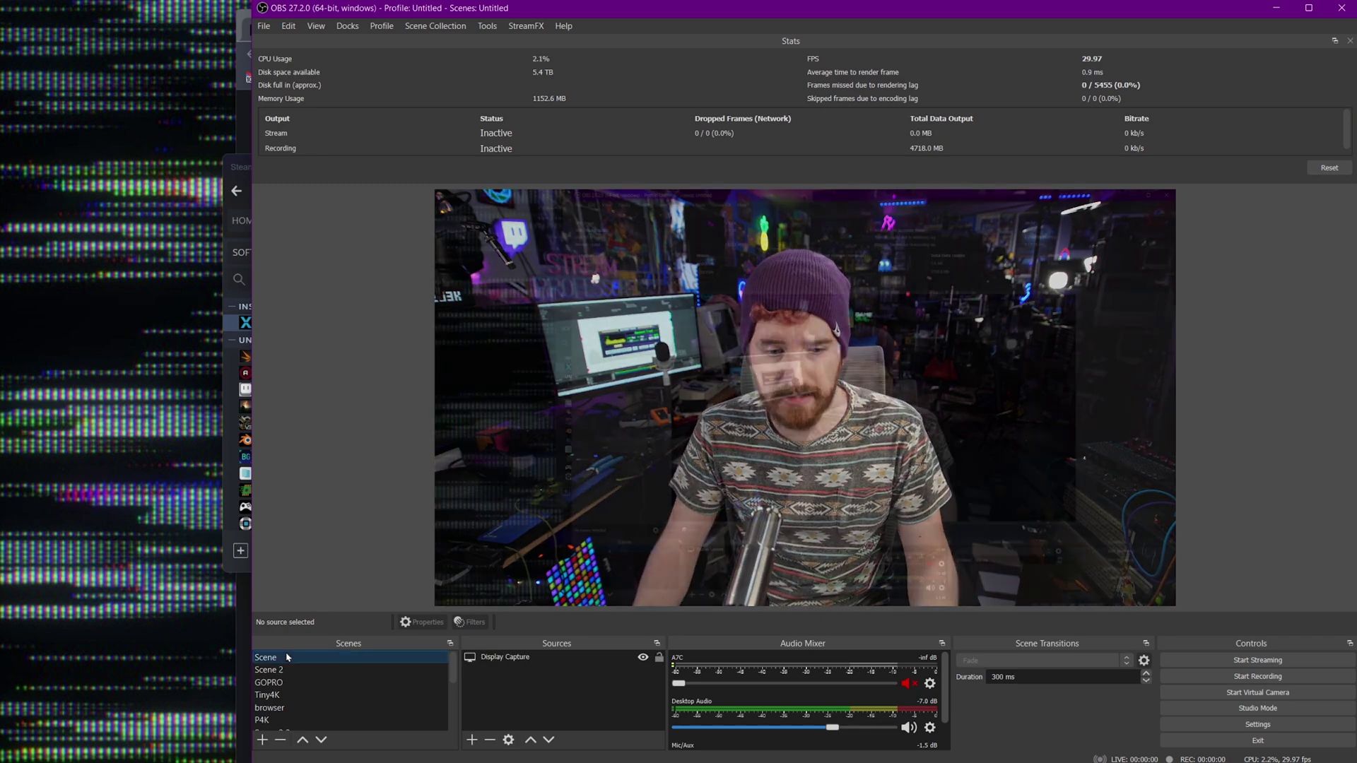
{"action": "left_click", "coordinate": [295, 669]}
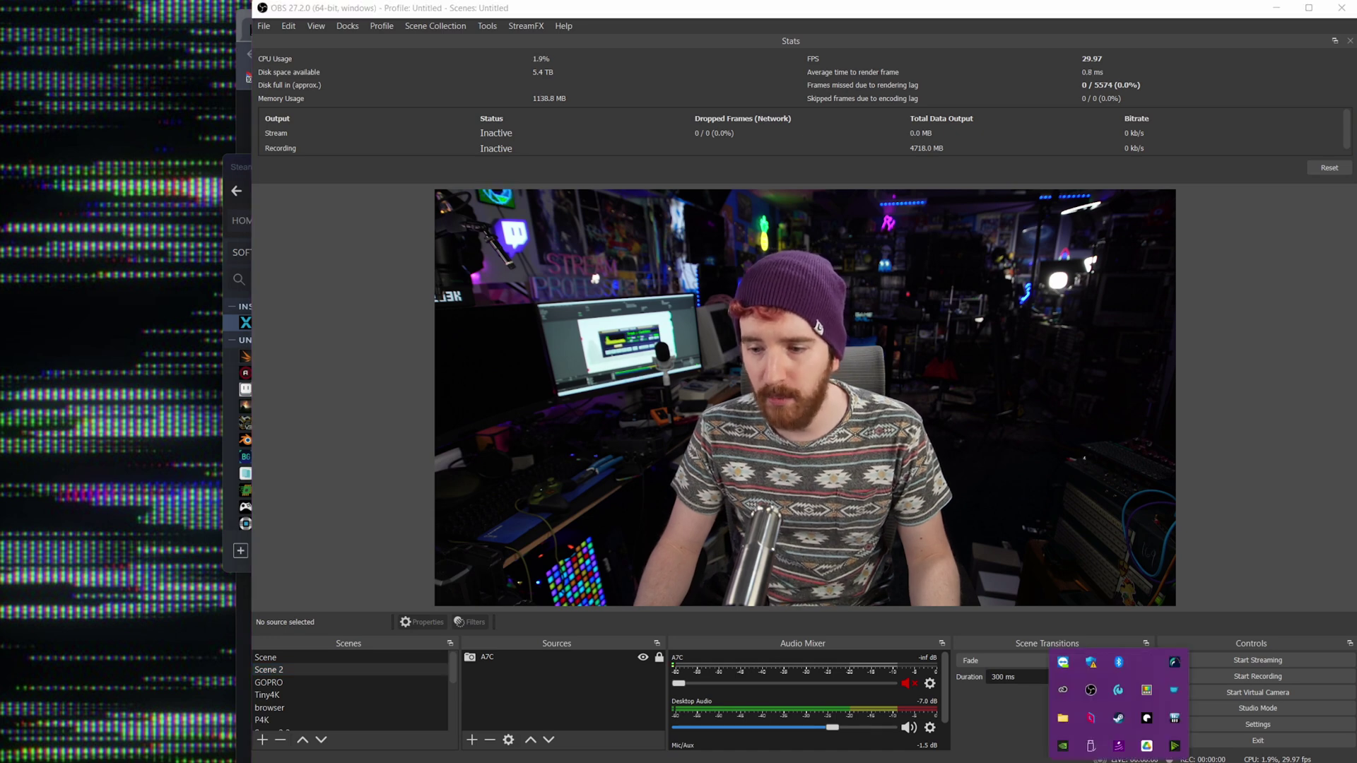
{"action": "right_click", "coordinate": [1173, 746]}
Centre the NVIDIA Broadcast window and keep the camera at 1920 x 1080 @ 30FPS.
{"action": "left_click", "coordinate": [1241, 663]}
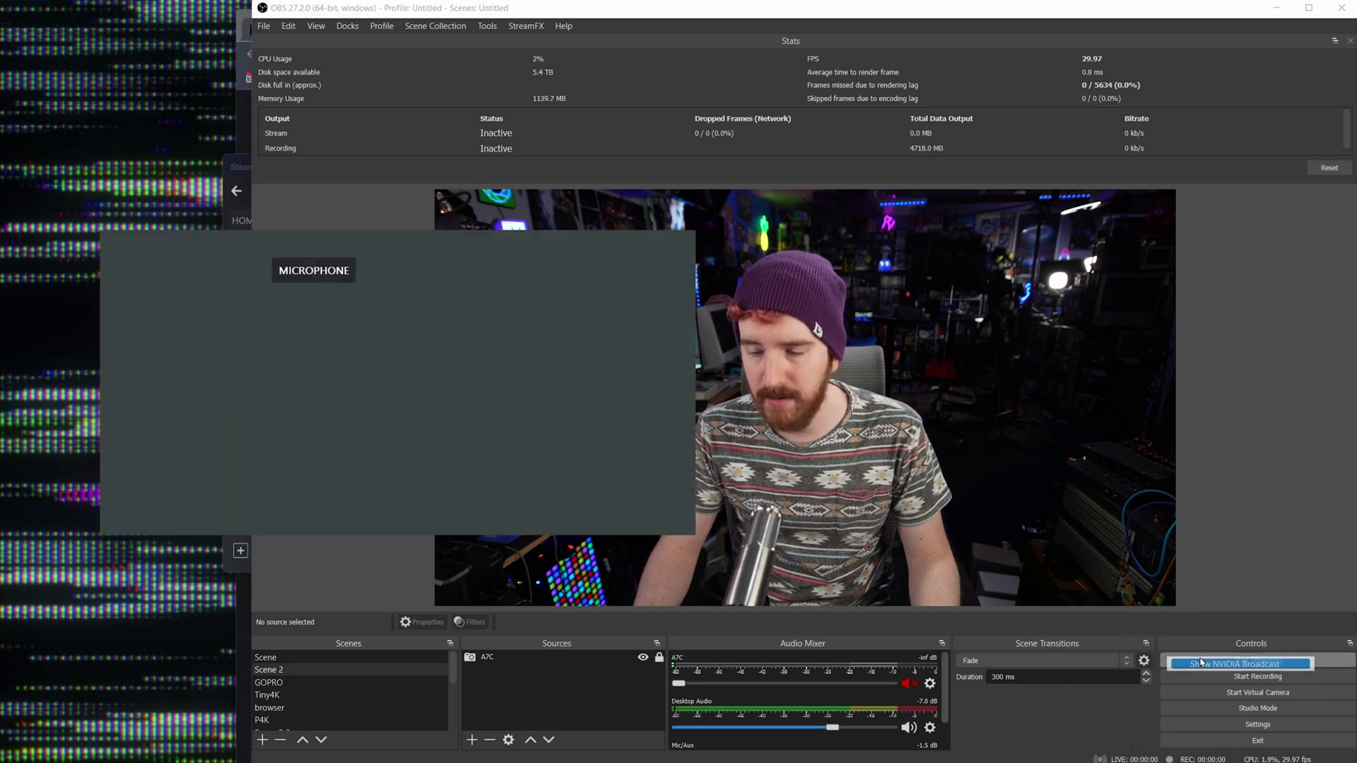
{"action": "left_click_drag", "start_coordinate": [511, 244], "coordinate": [827, 241]}
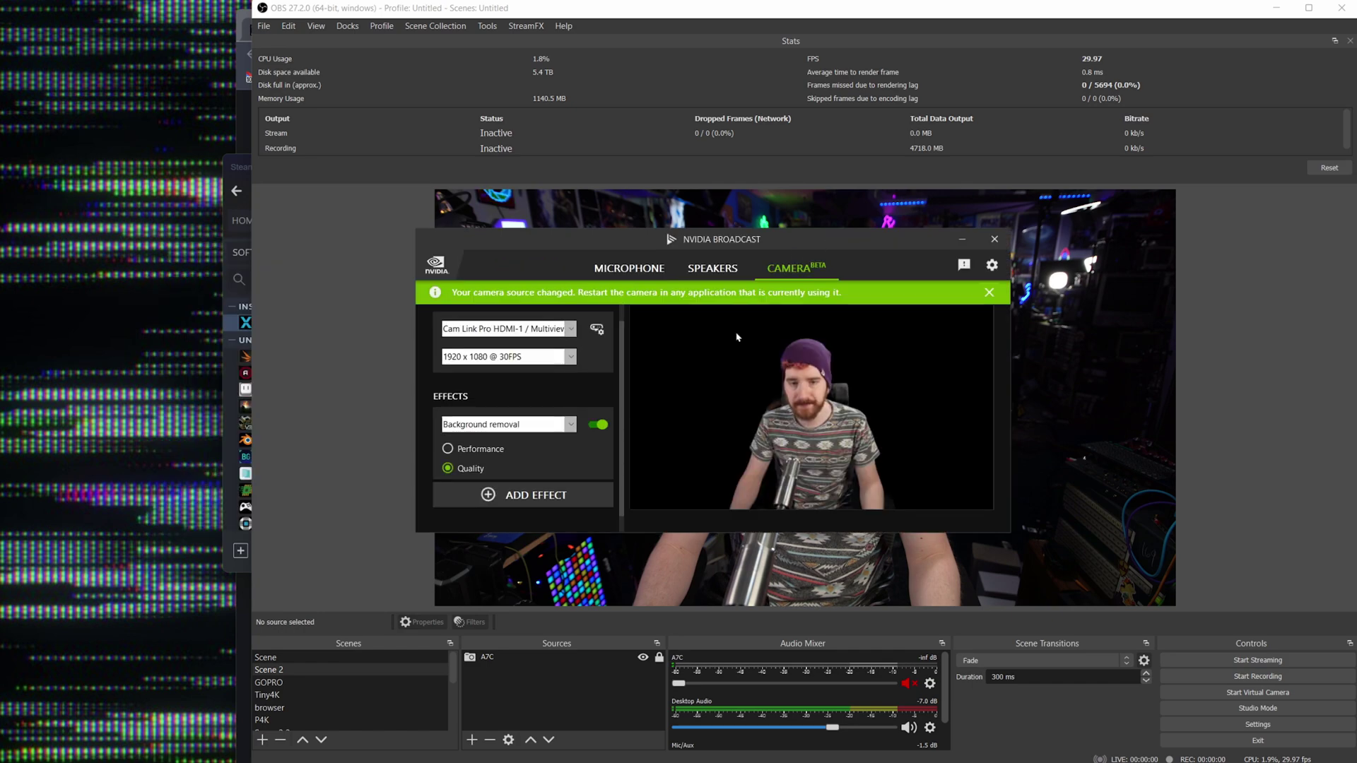
{"action": "left_click", "coordinate": [556, 358]}
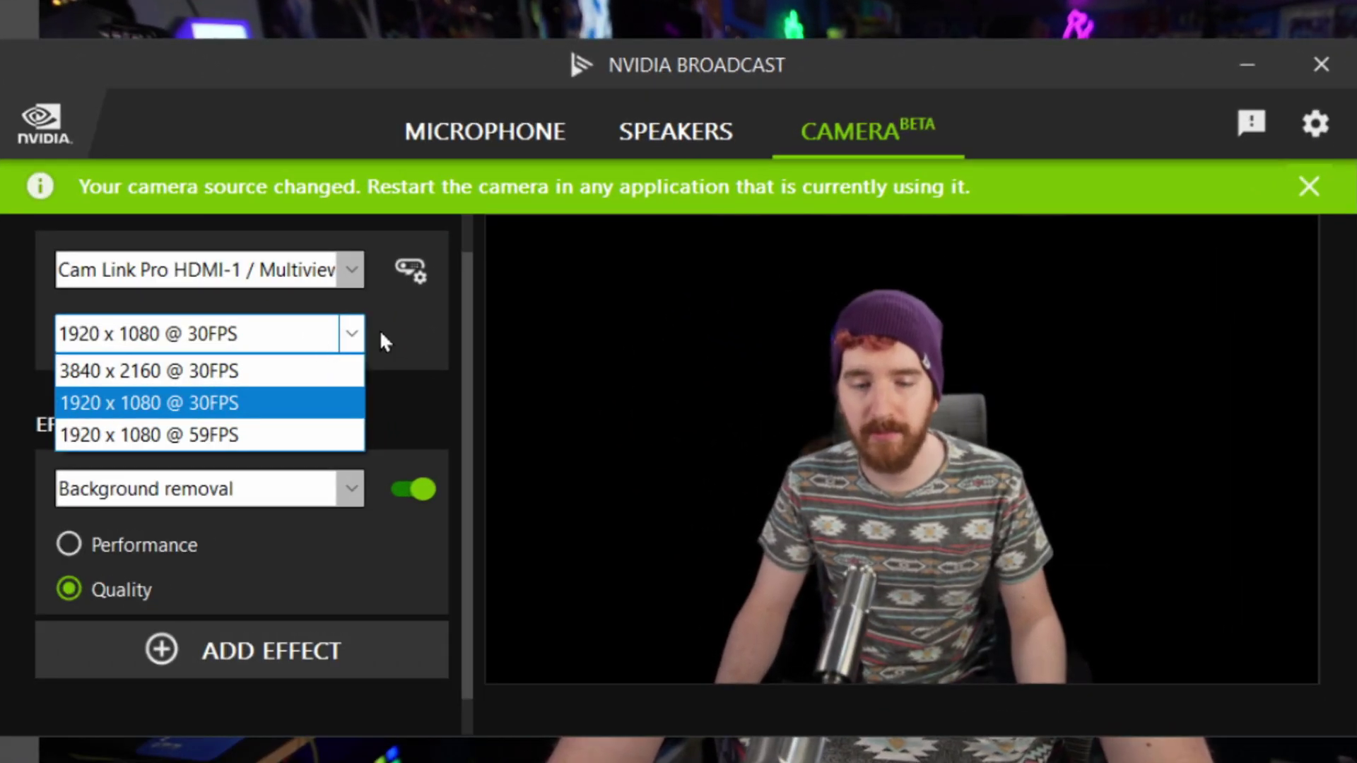
{"action": "left_click", "coordinate": [380, 334]}
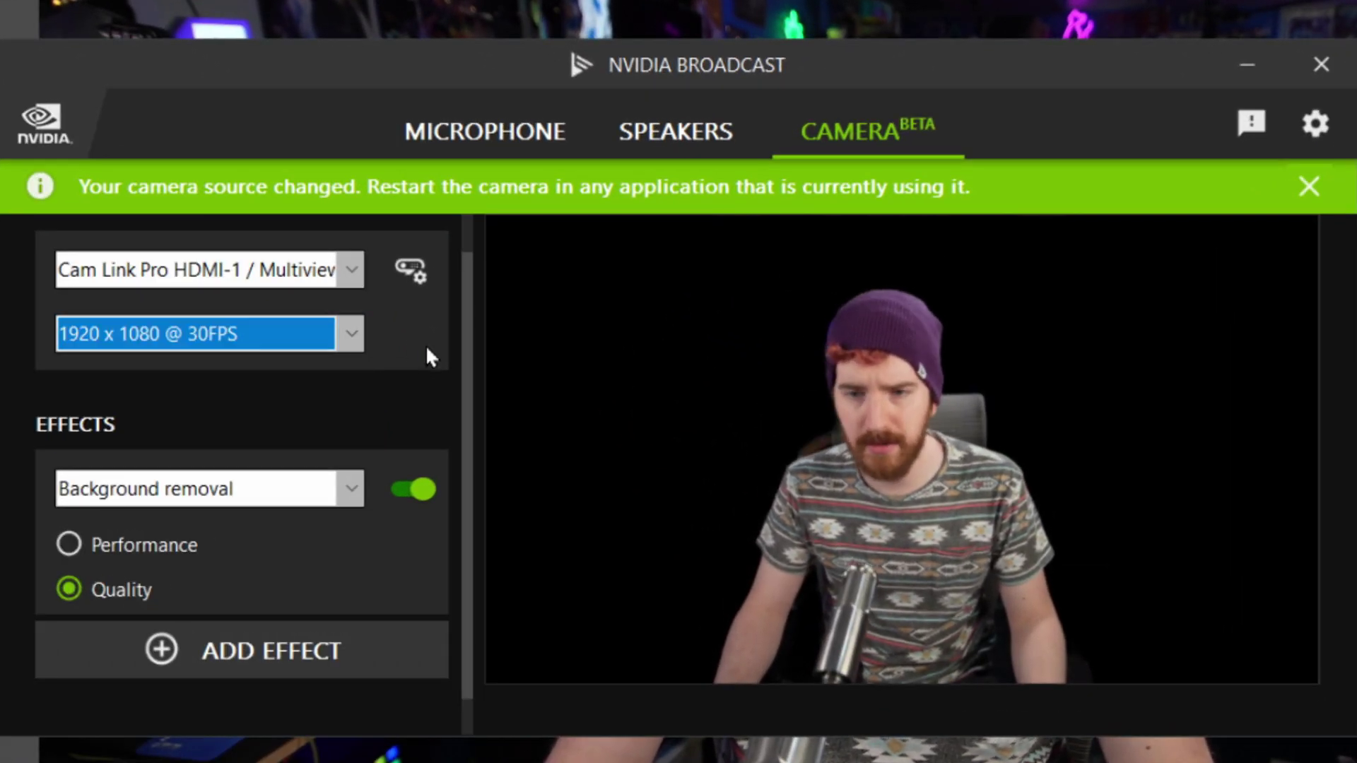
Try Background blur, Background replacement and Auto frame, then return to Background removal.
{"action": "left_click", "coordinate": [328, 488]}
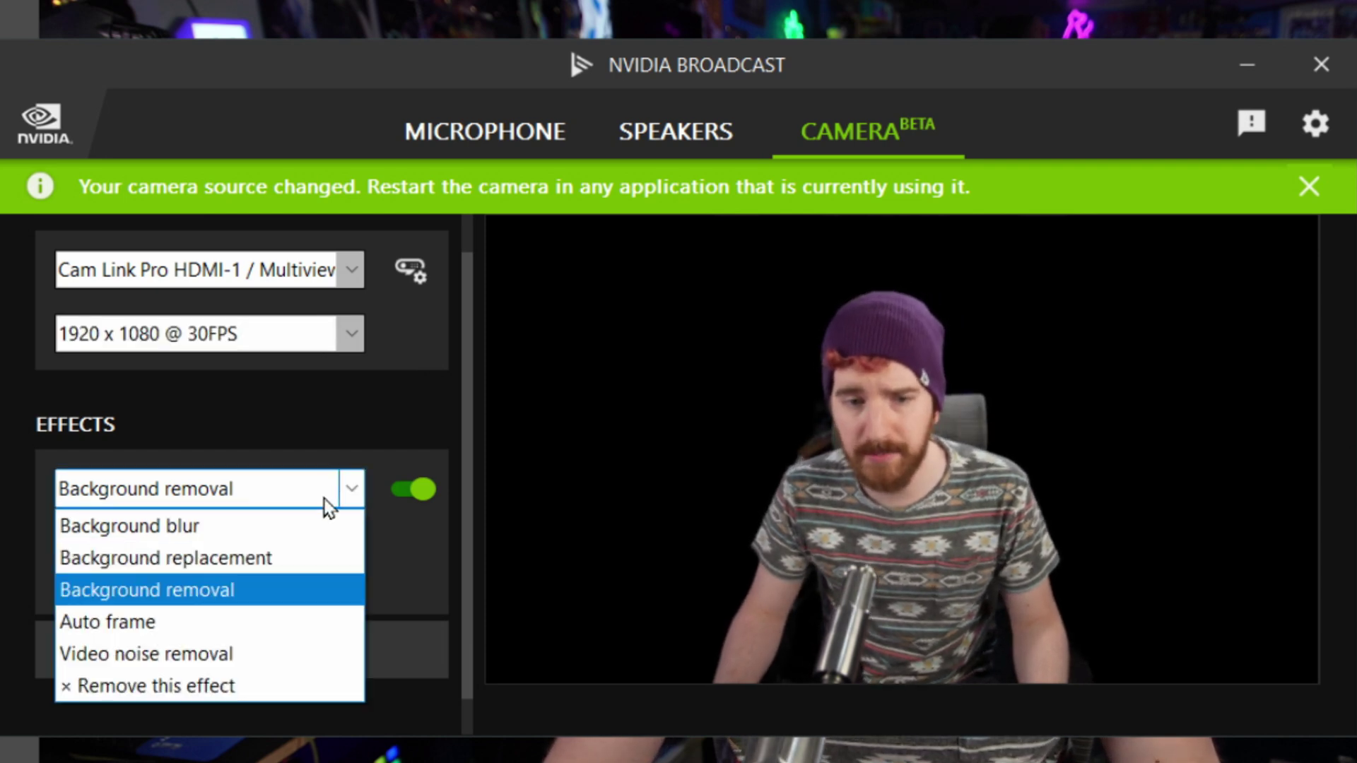
{"action": "left_click", "coordinate": [255, 534]}
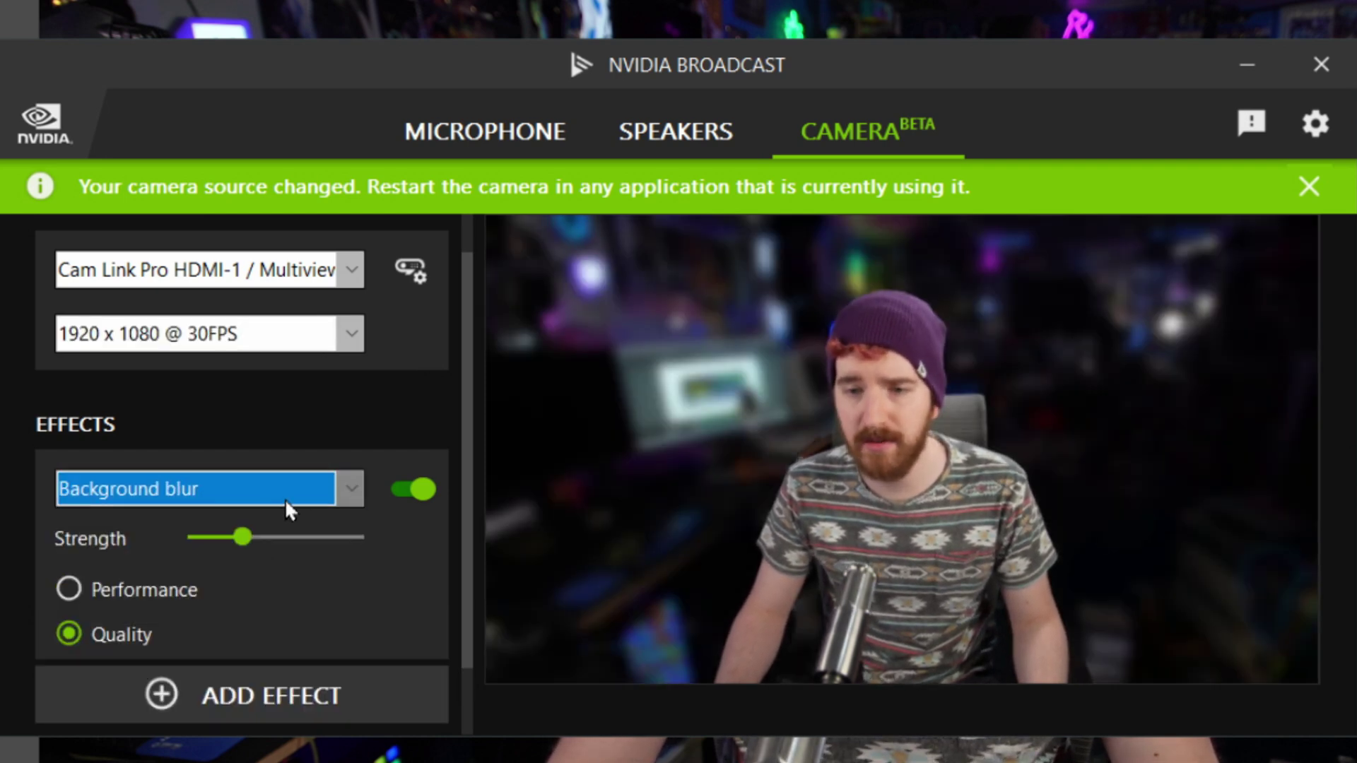
{"action": "left_click", "coordinate": [285, 498]}
{"action": "left_click", "coordinate": [275, 566]}
{"action": "left_click", "coordinate": [275, 498]}
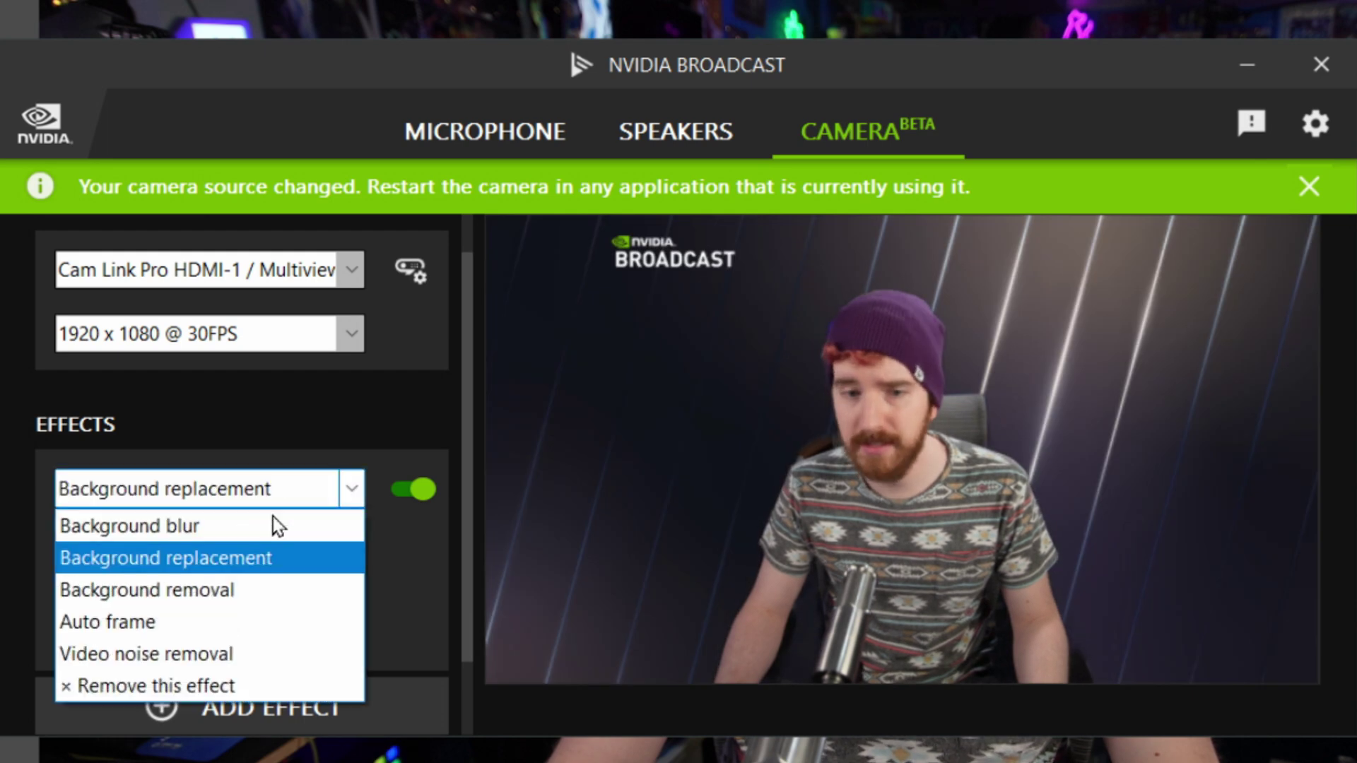
{"action": "left_click", "coordinate": [261, 589]}
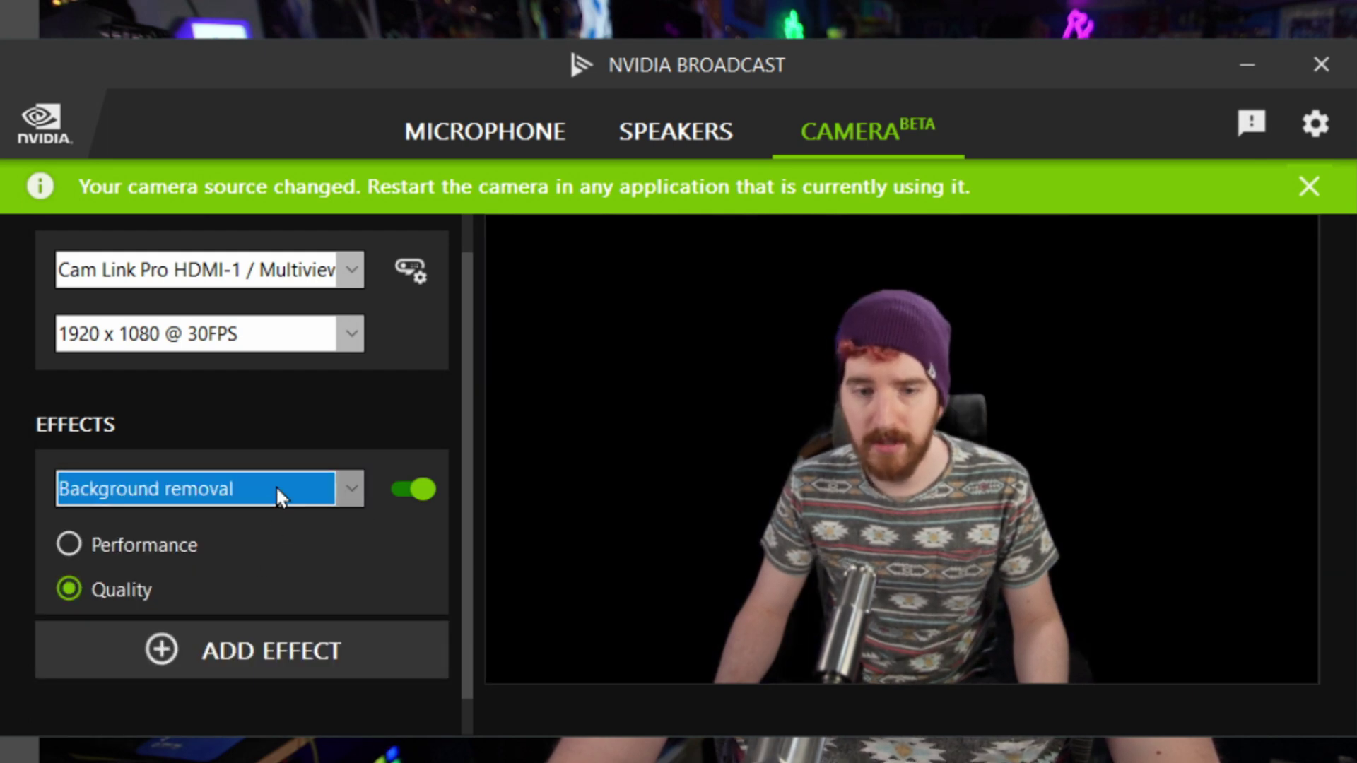
{"action": "left_click", "coordinate": [277, 487]}
{"action": "left_click", "coordinate": [249, 619]}
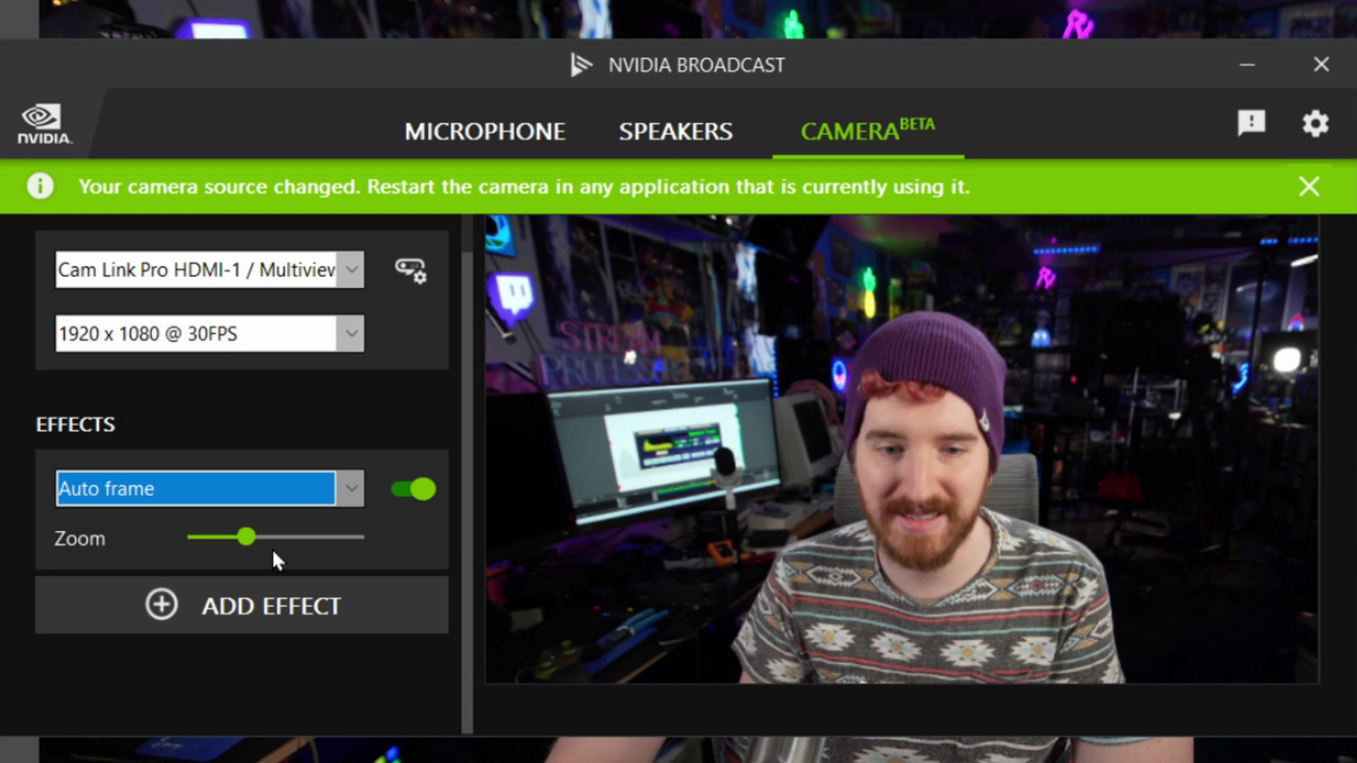
{"action": "left_click", "coordinate": [316, 508]}
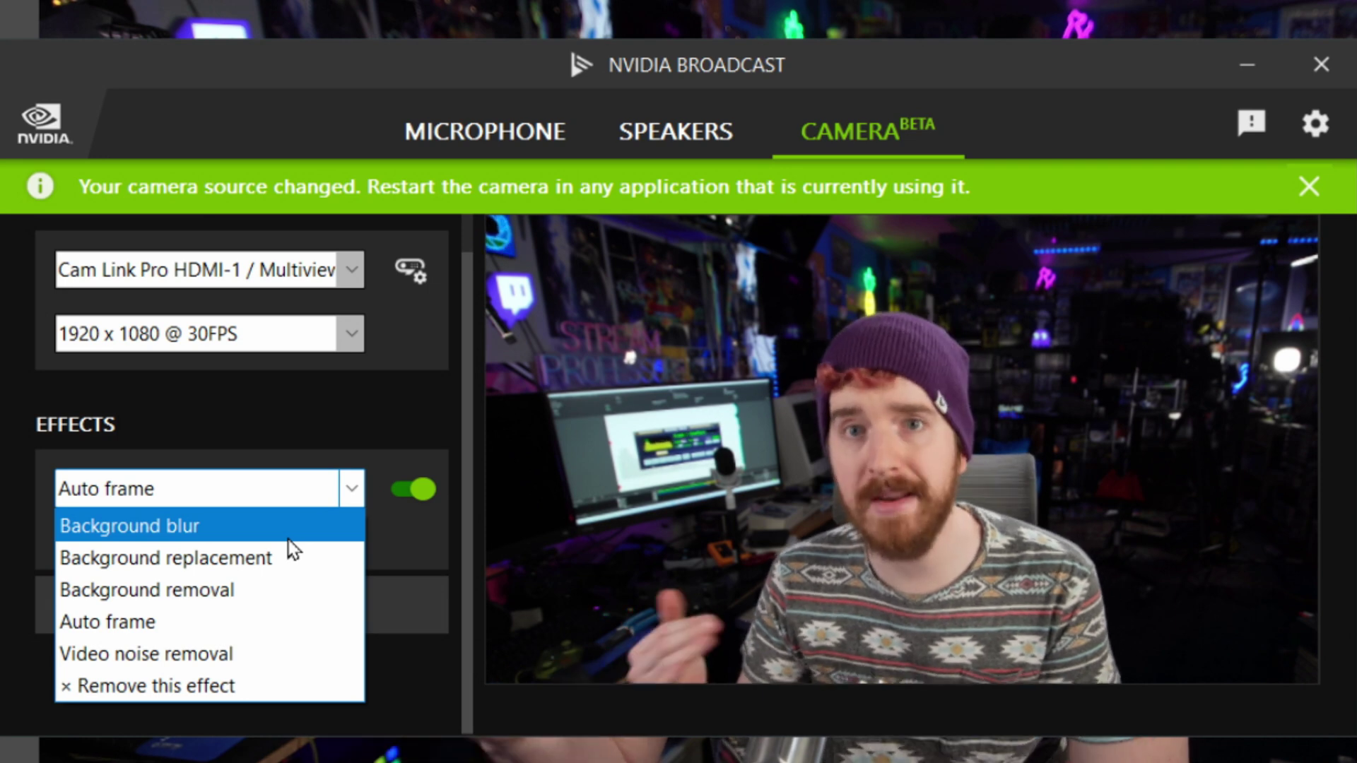
{"action": "left_click", "coordinate": [260, 594]}
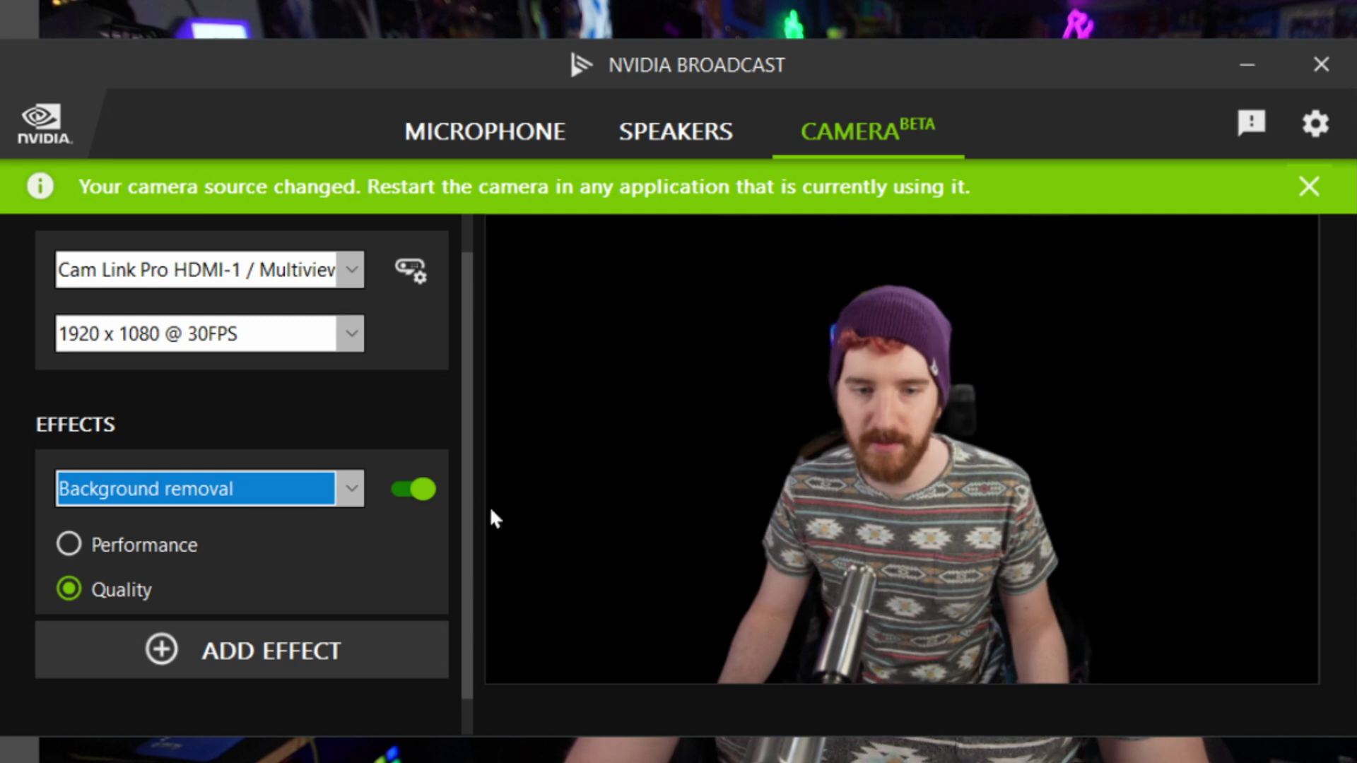
Add Auto frame as a second effect, zoom it in, then remove it.
{"action": "left_click", "coordinate": [270, 651]}
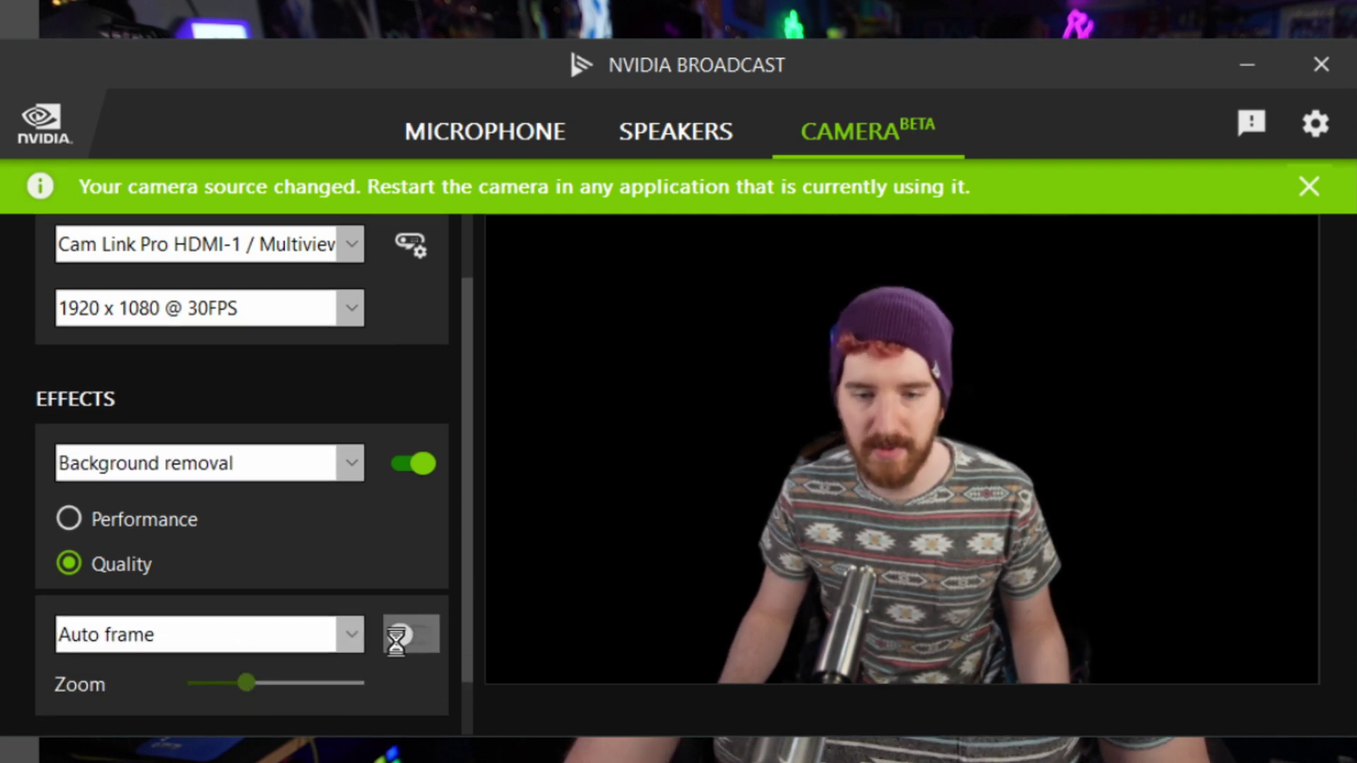
{"action": "left_click_drag", "start_coordinate": [265, 689], "coordinate": [295, 684]}
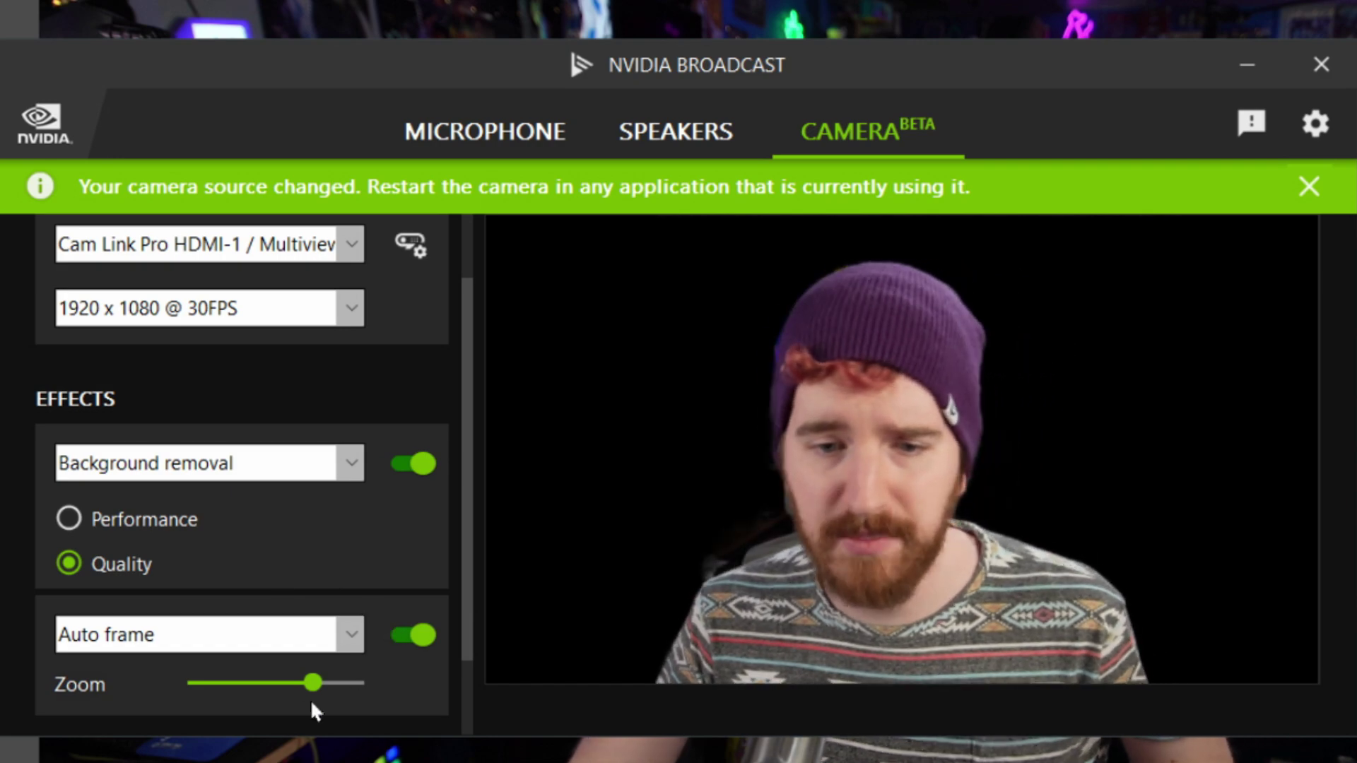
{"action": "left_click", "coordinate": [262, 634]}
{"action": "left_click", "coordinate": [212, 753]}
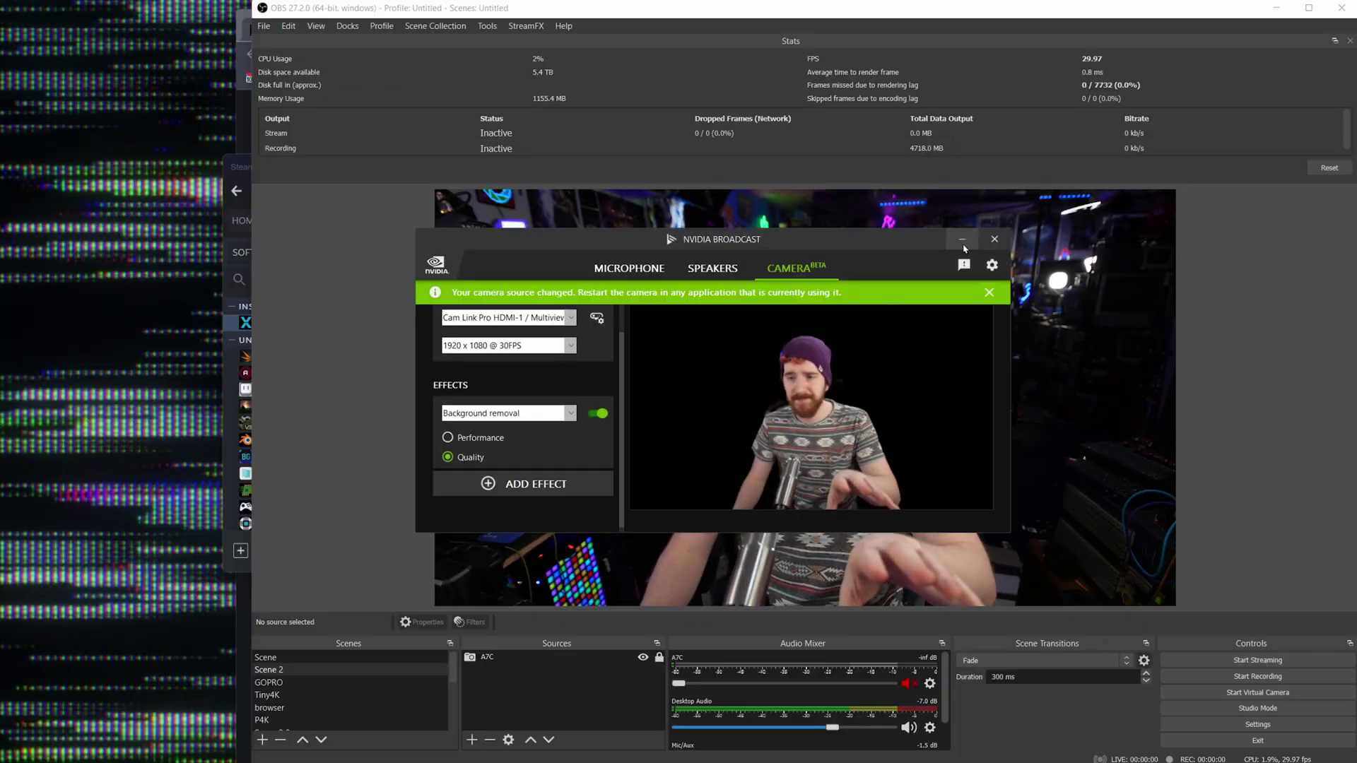
In the Broadcast scene, hide broadcastnv and remove the Window Capture 3 source.
{"action": "left_click", "coordinate": [388, 645]}
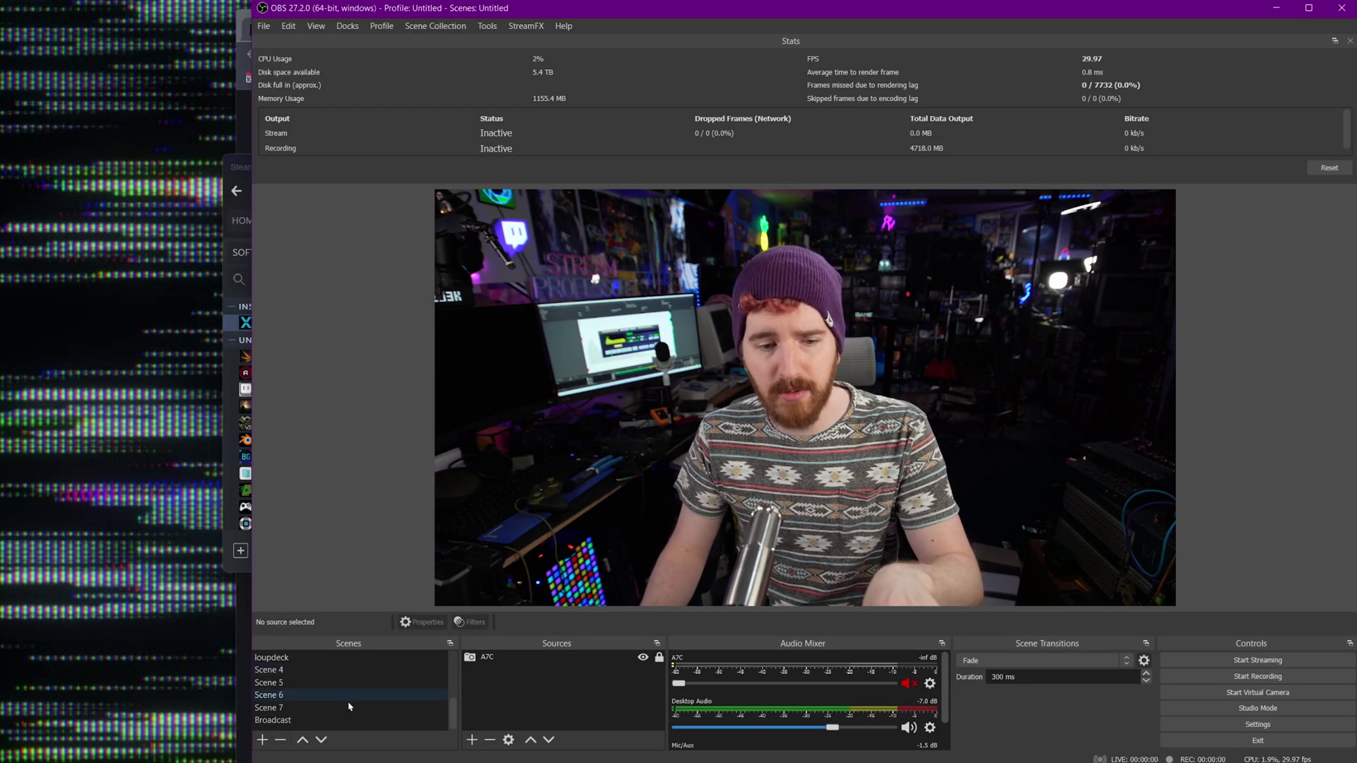
{"action": "left_click", "coordinate": [341, 719]}
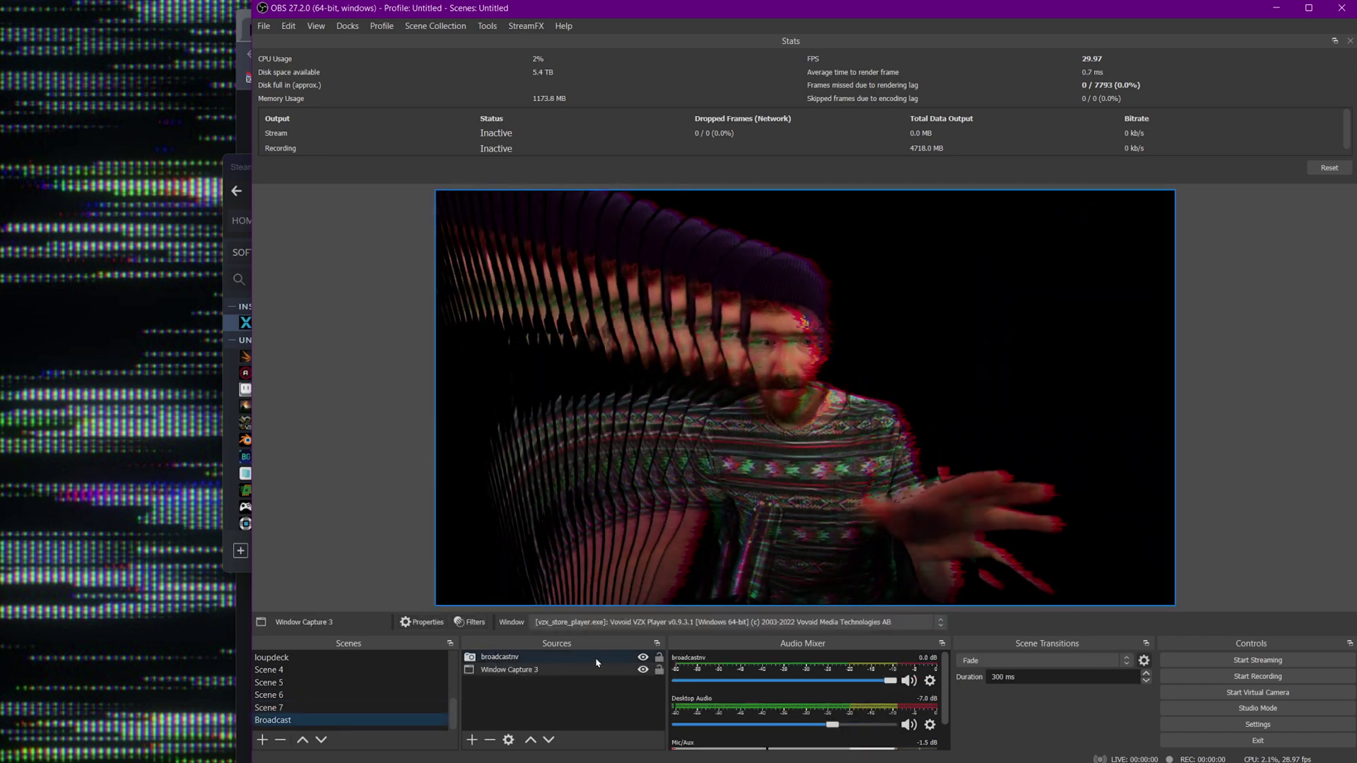
{"action": "left_click", "coordinate": [515, 657]}
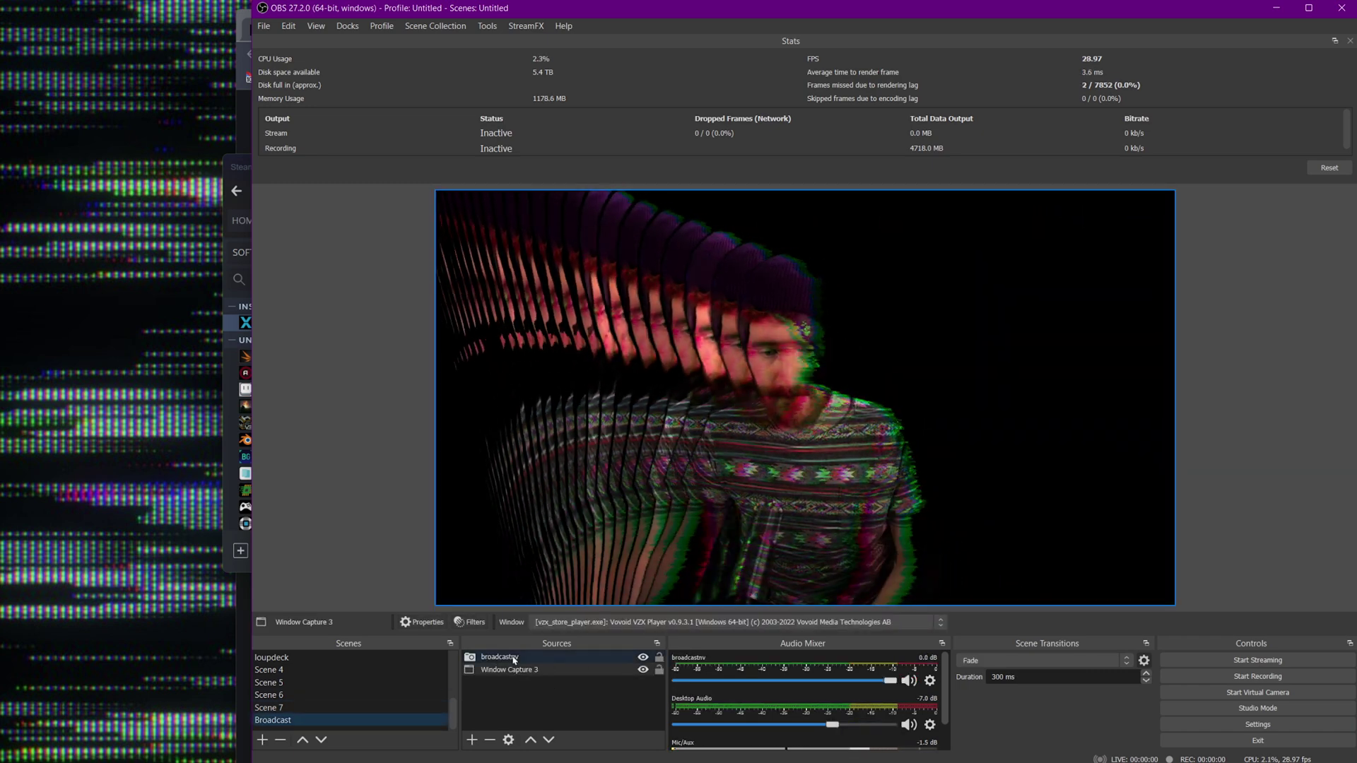
{"action": "left_click", "coordinate": [643, 657]}
{"action": "left_click", "coordinate": [572, 670]}
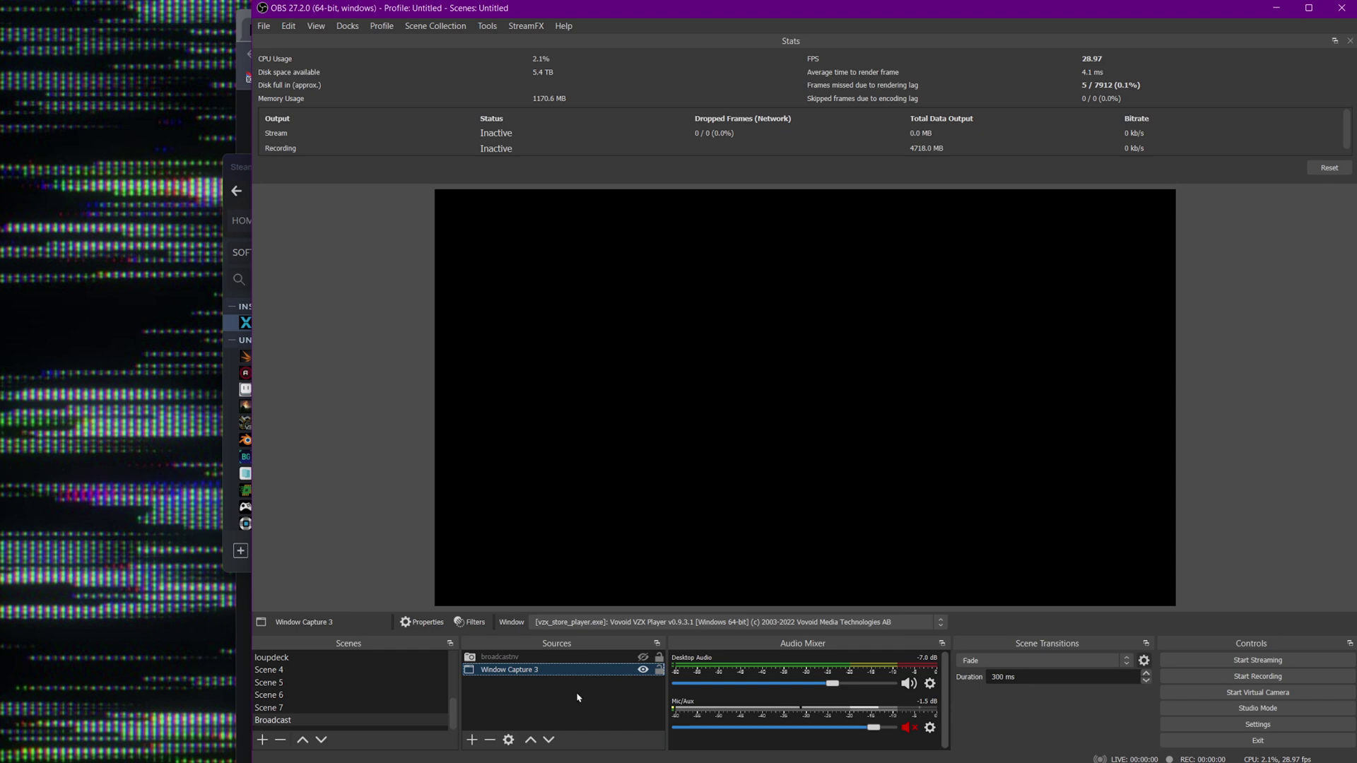
{"action": "left_click", "coordinate": [498, 741]}
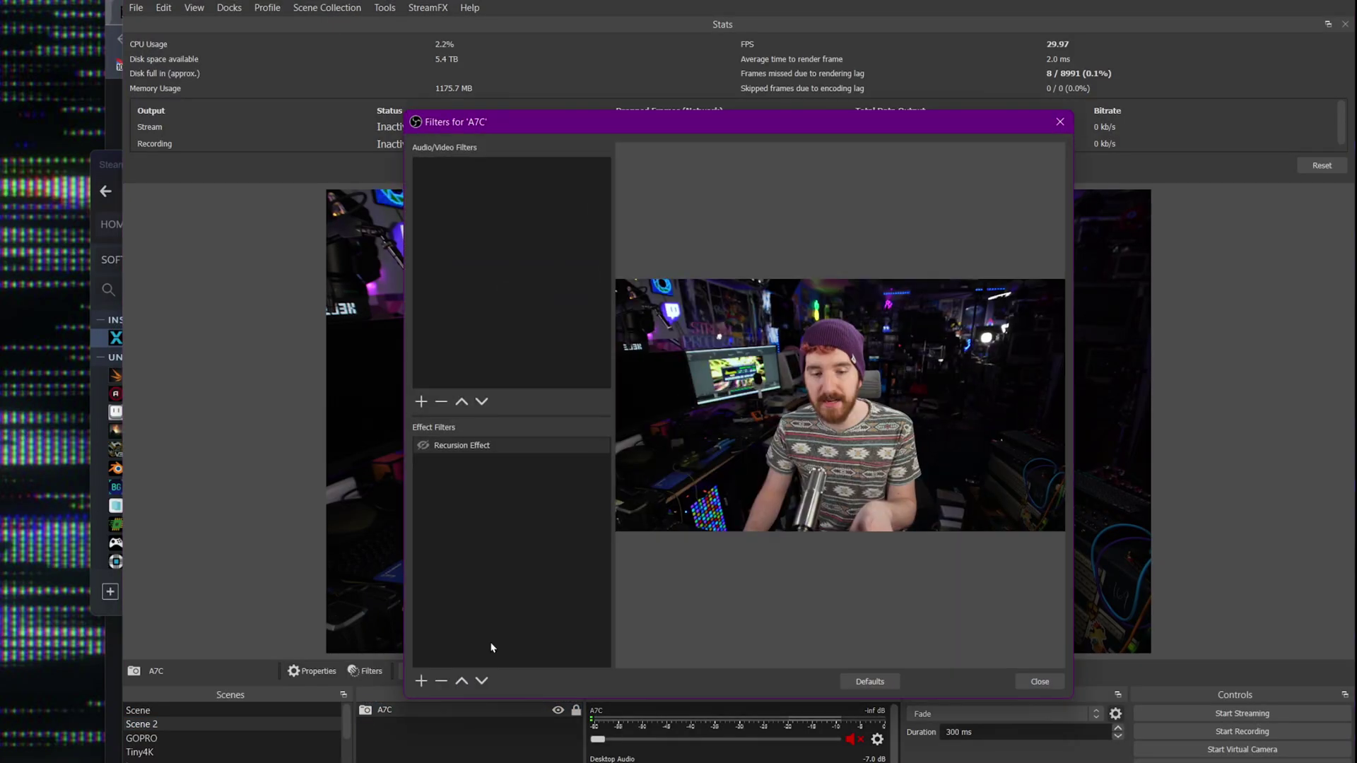
Add a Virtual Camera filter with the default name to the A7C source.
{"action": "left_click", "coordinate": [422, 680]}
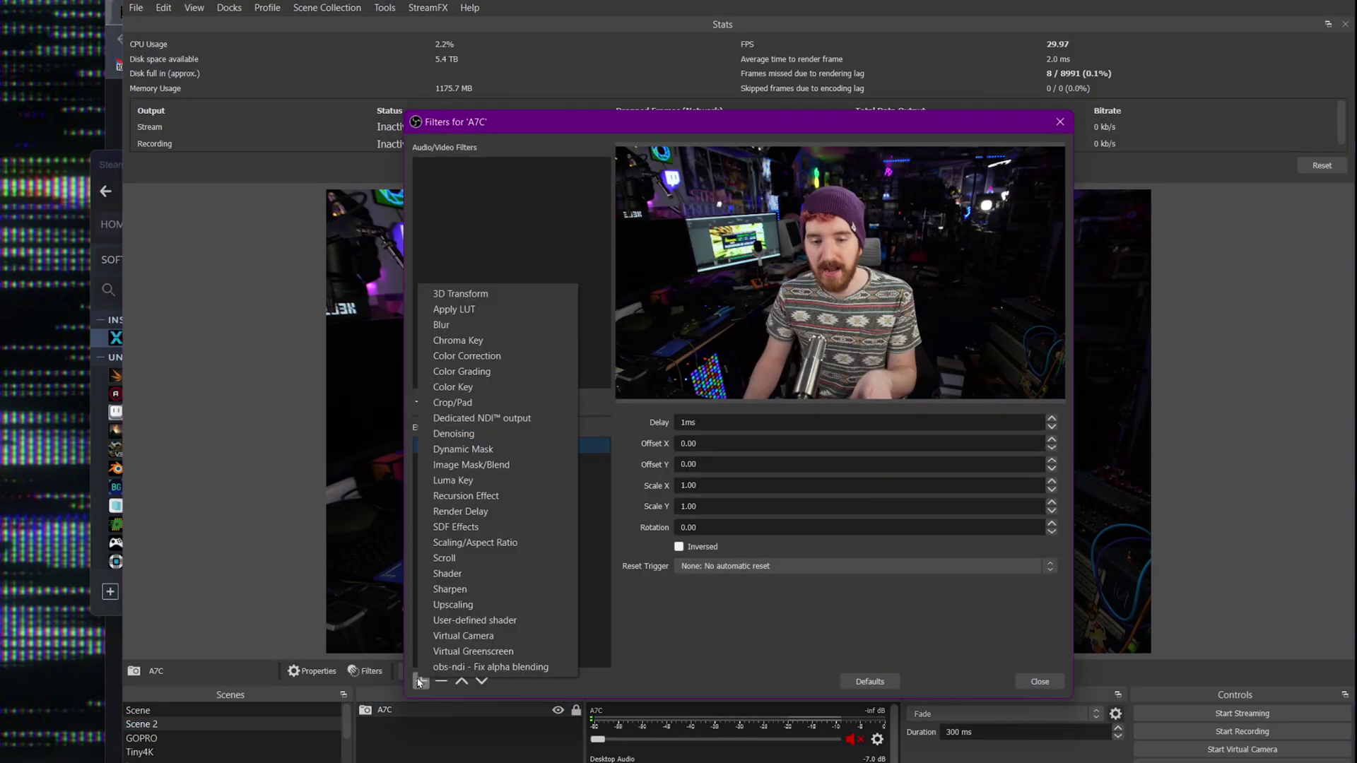
{"action": "left_click", "coordinate": [473, 637]}
{"action": "key", "text": "Return"}
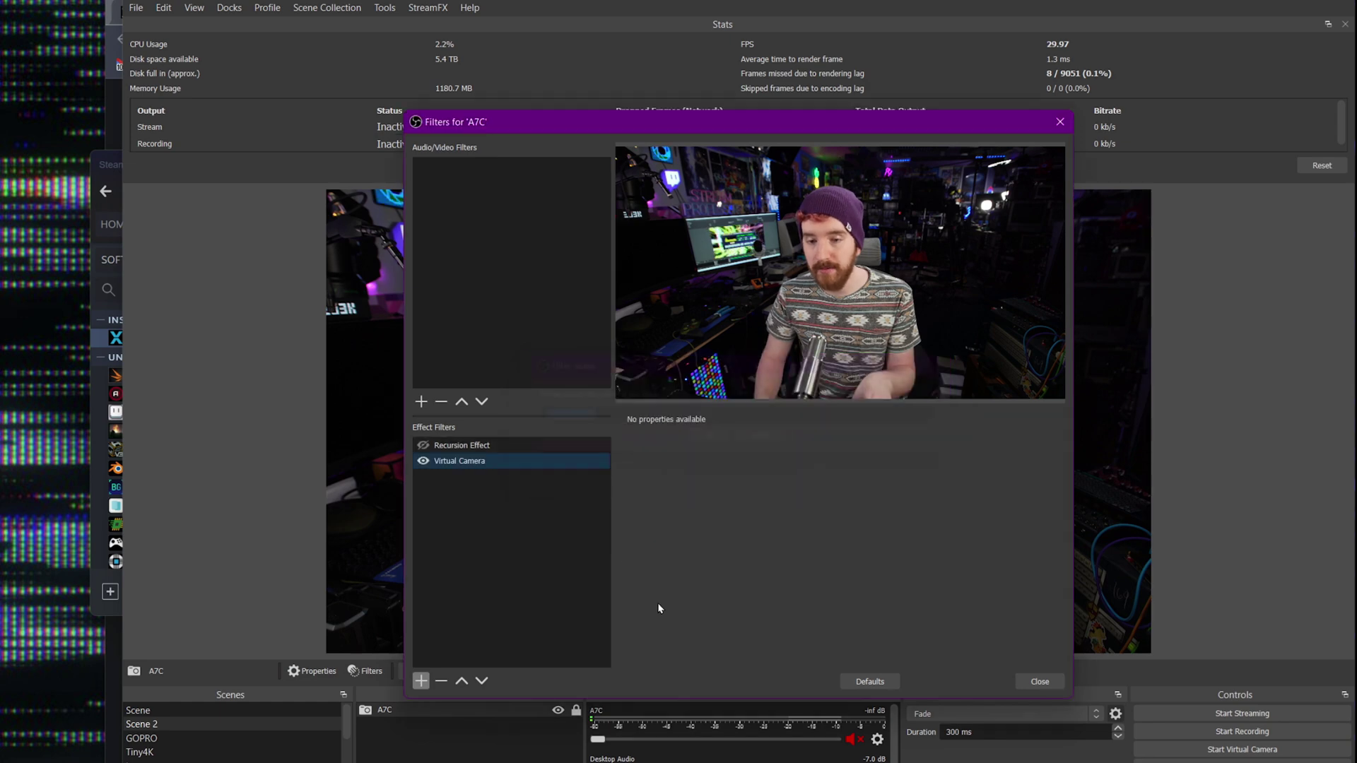
{"action": "left_click", "coordinate": [1039, 683]}
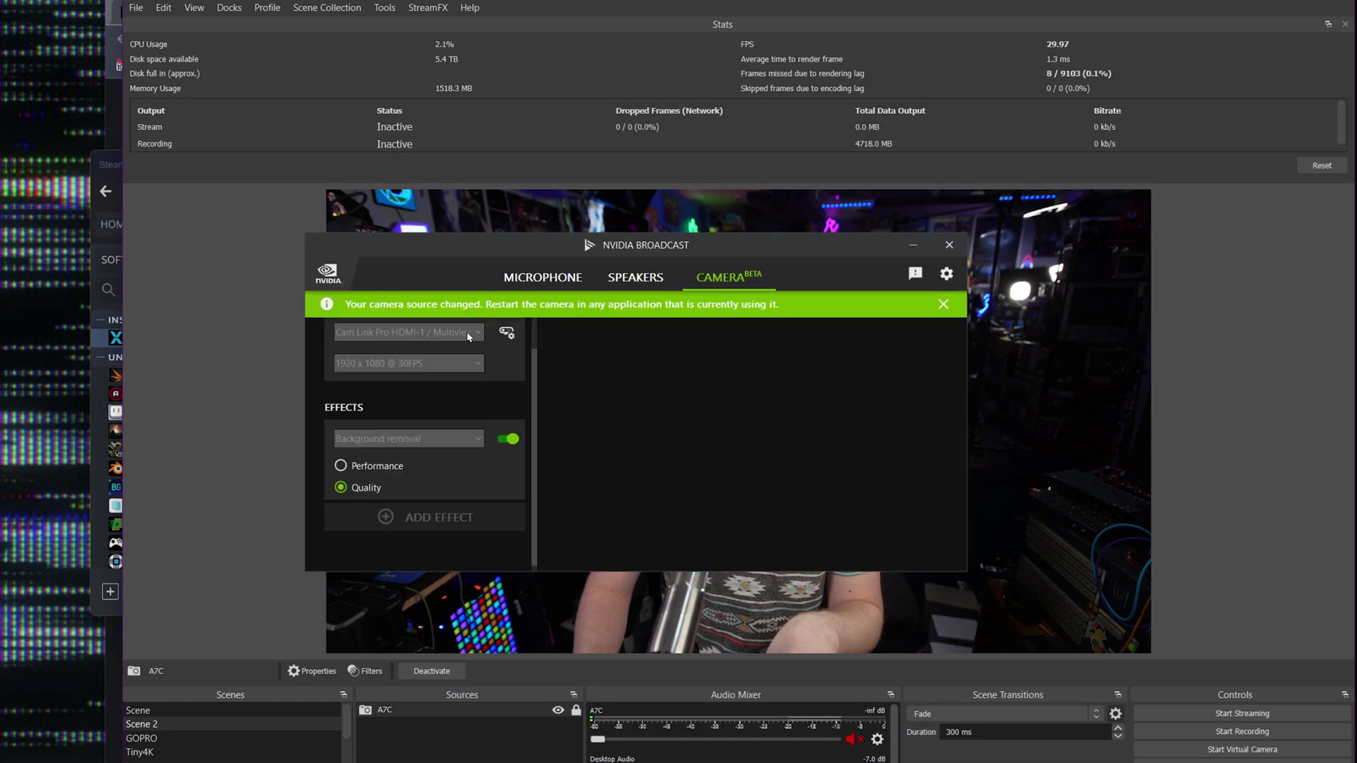
Choose OBS Virtual Camera from NVIDIA Broadcast's camera source list.
{"action": "left_click", "coordinate": [465, 334]}
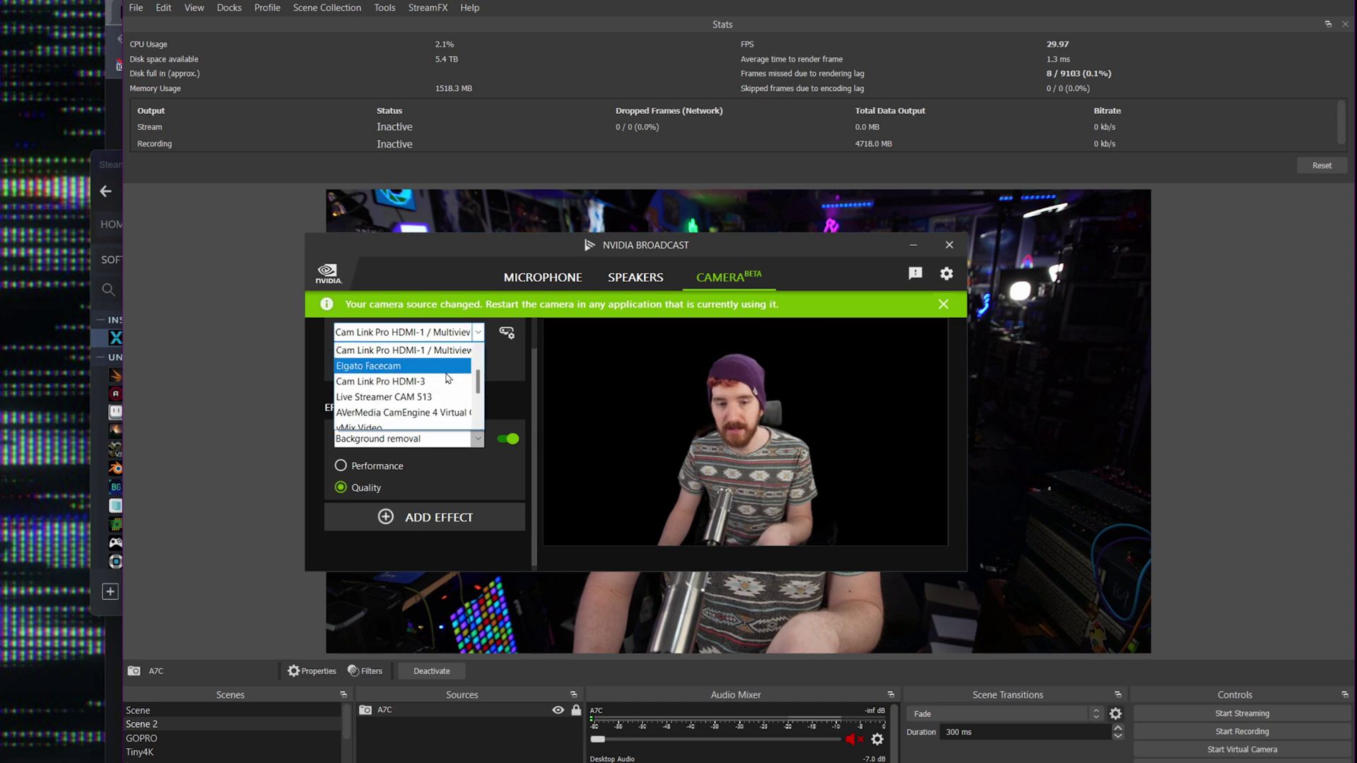
{"action": "scroll", "coordinate": [447, 400], "scroll_direction": "down", "scroll_amount": 1}
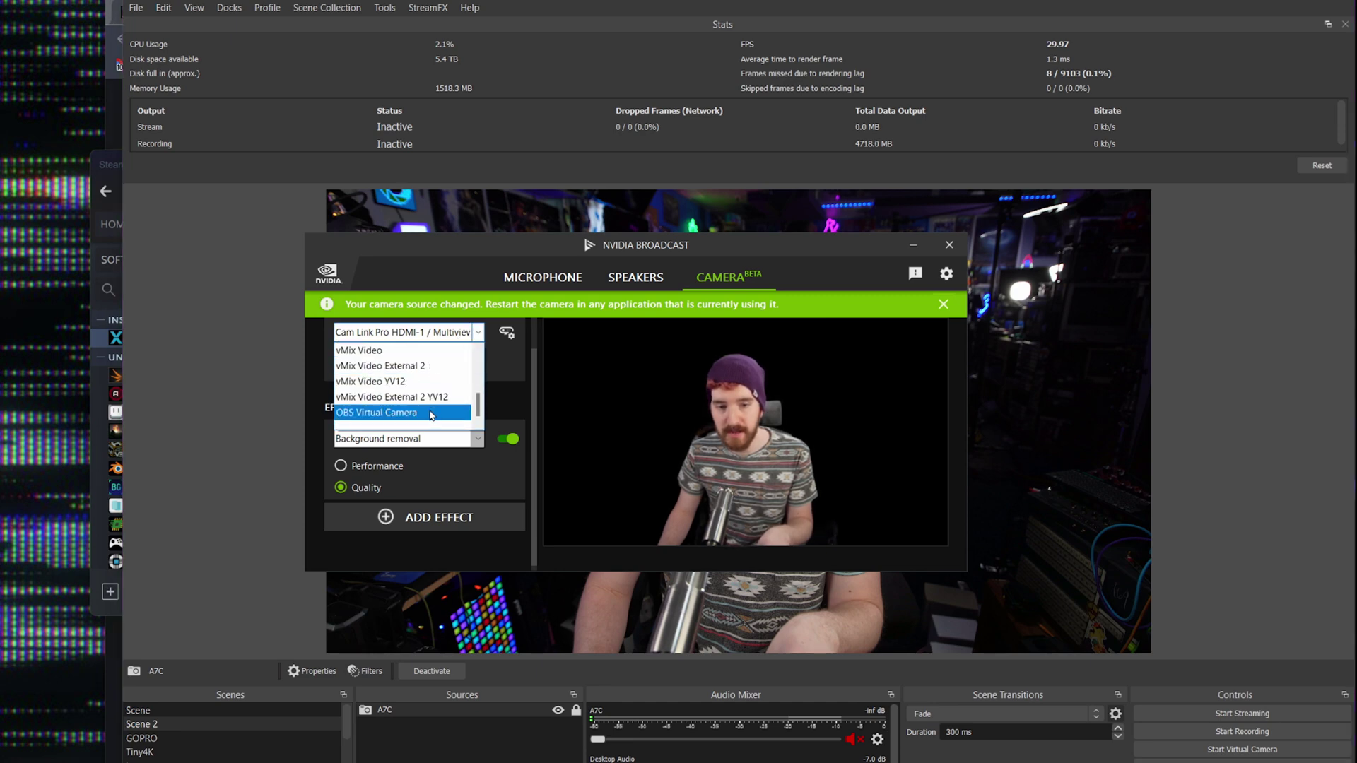
{"action": "left_click", "coordinate": [431, 412]}
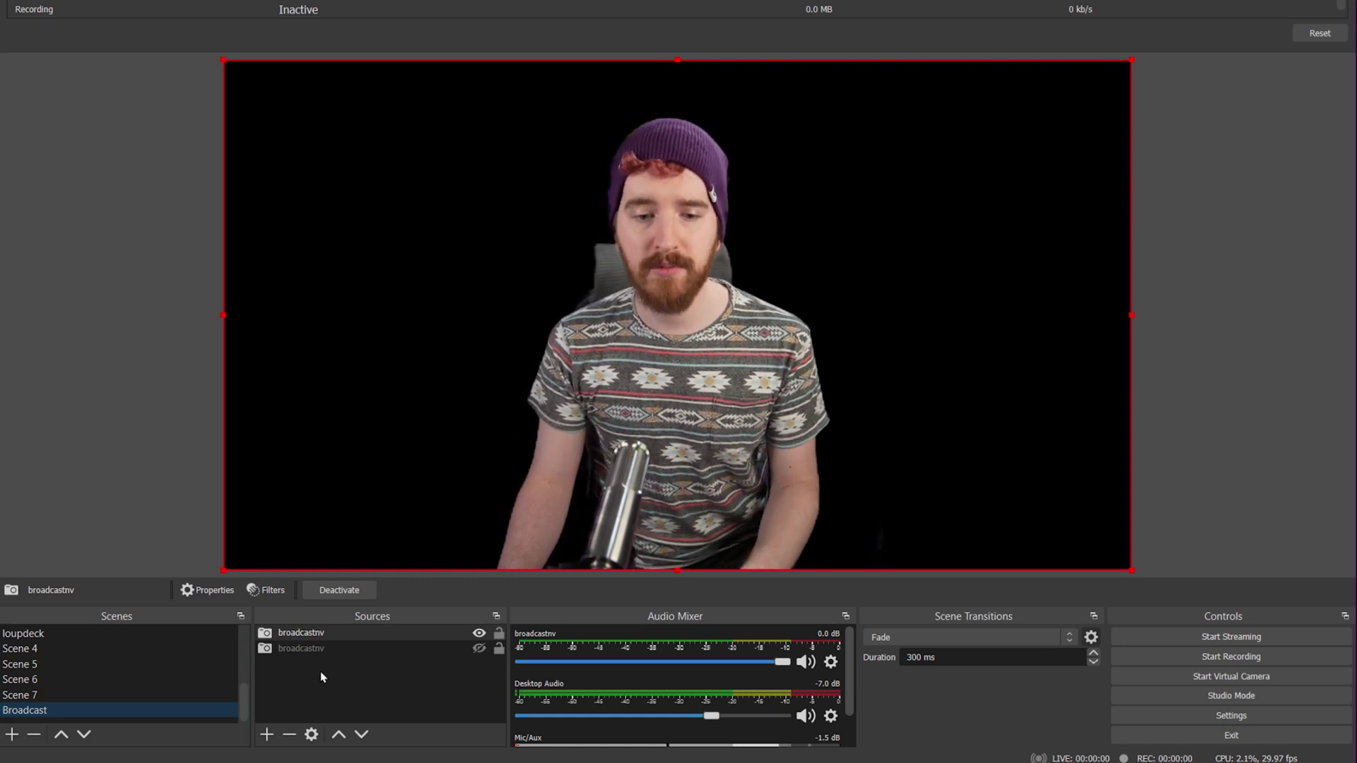
Enable broadcastnv's Recursion Effect filter and move the Filters window off the preview.
{"action": "left_click", "coordinate": [273, 591]}
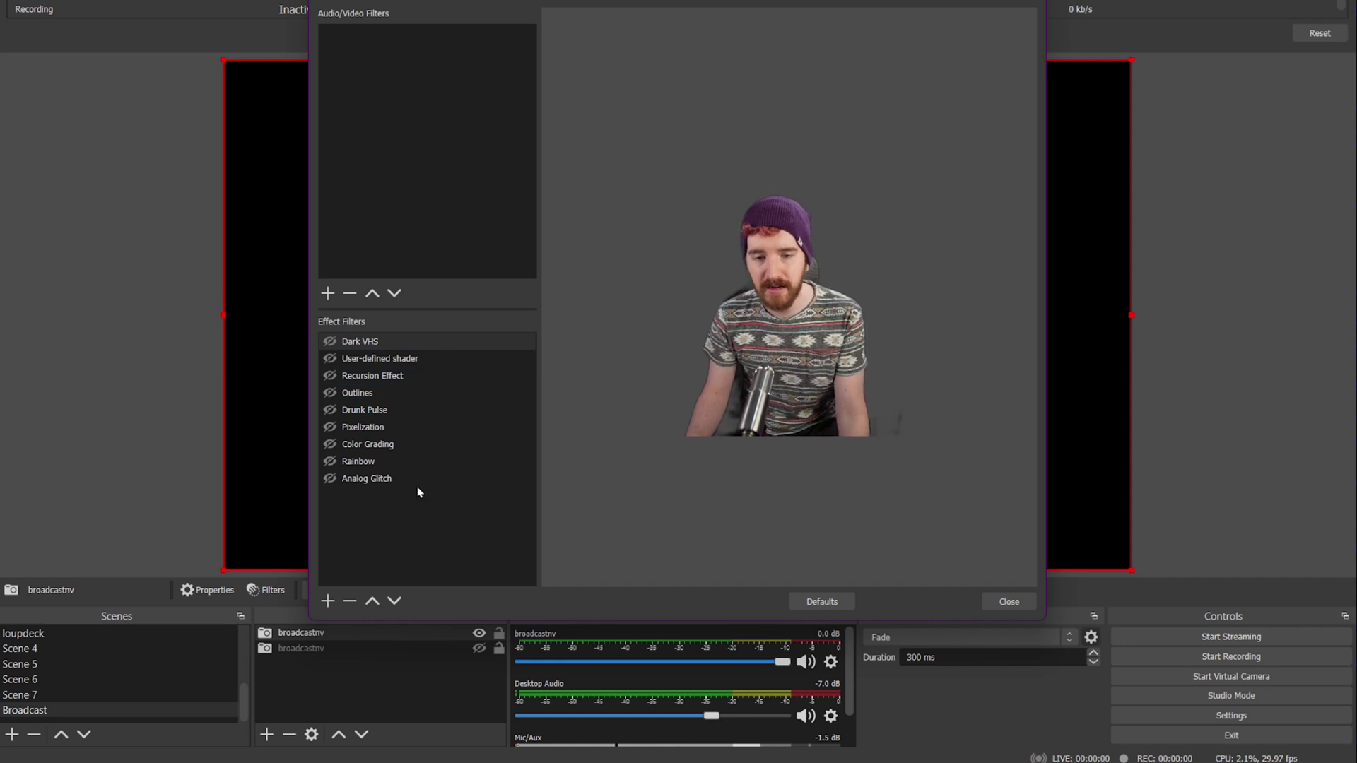
{"action": "left_click", "coordinate": [415, 377]}
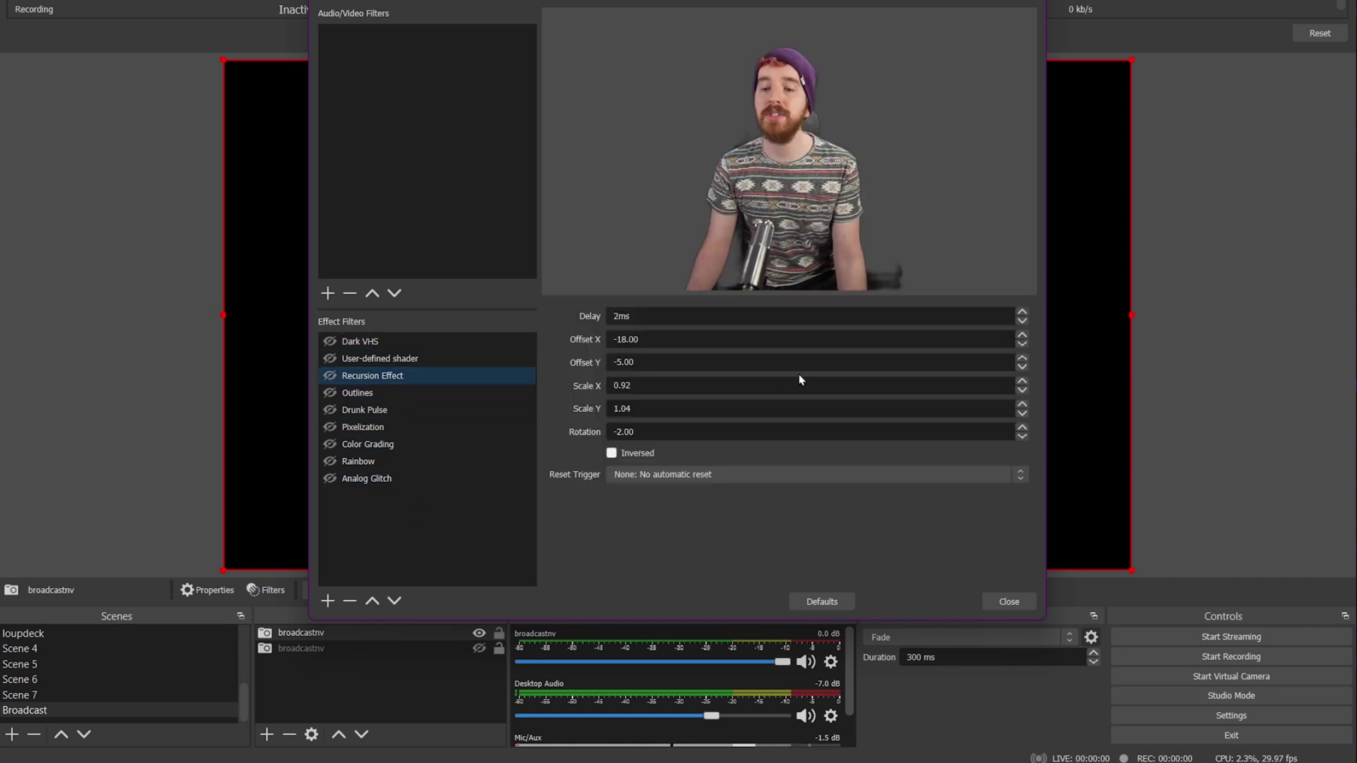
{"action": "left_click", "coordinate": [329, 375]}
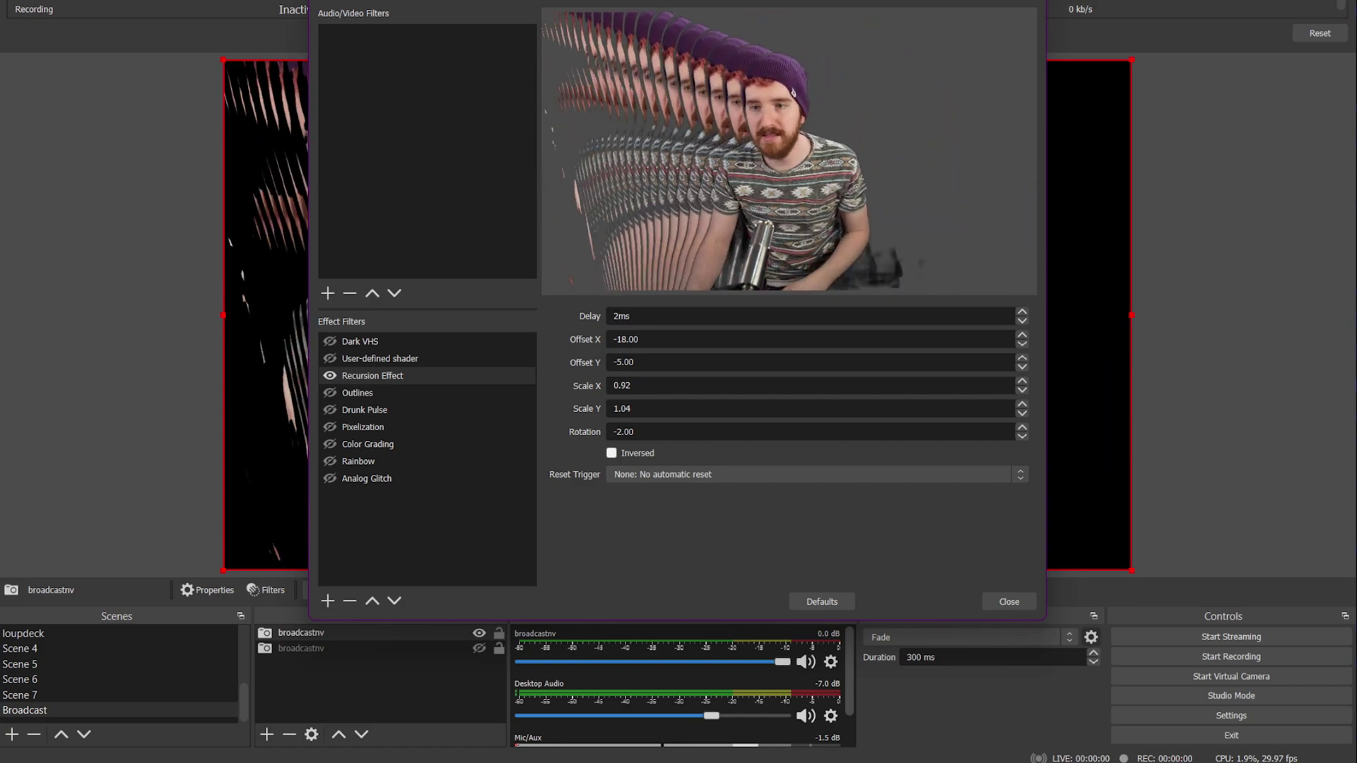
{"action": "left_click", "coordinate": [1010, 601]}
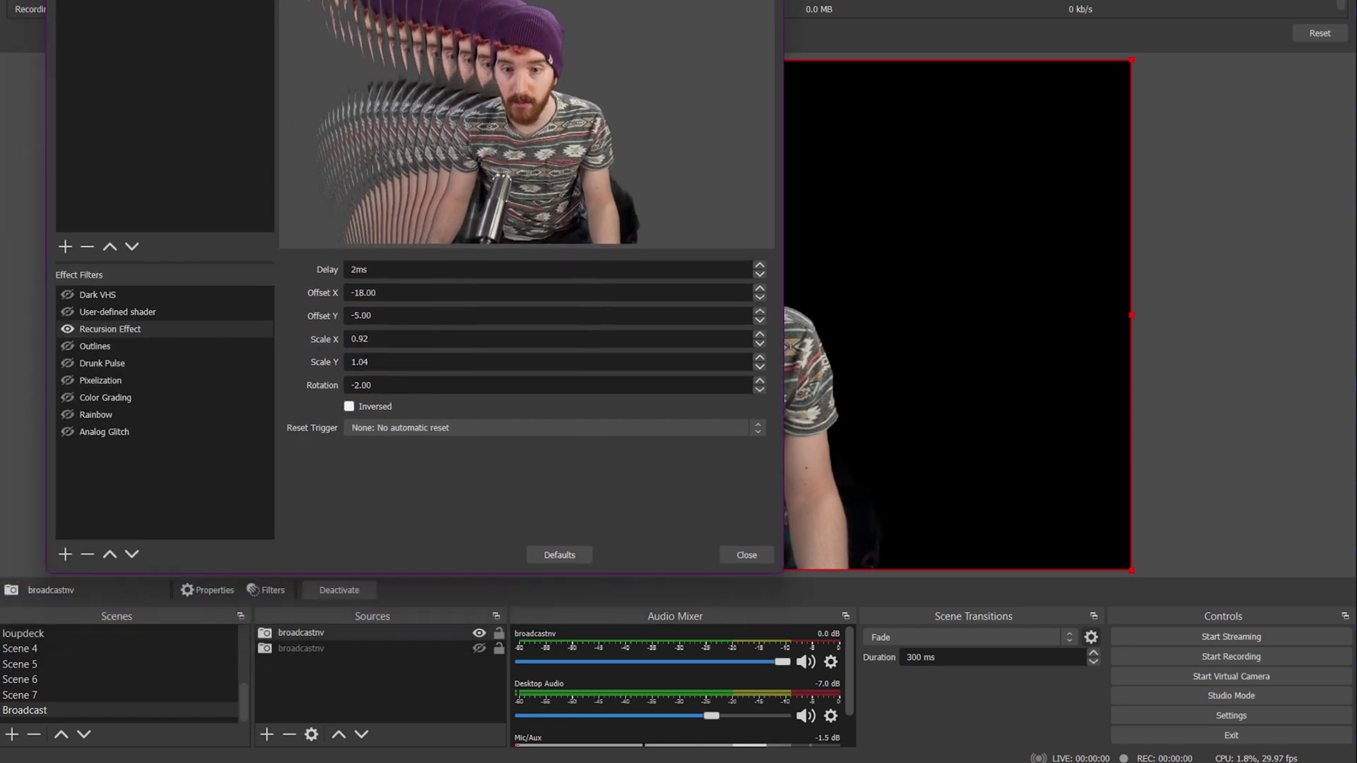
{"action": "left_click_drag", "start_coordinate": [500, 0], "coordinate": [562, 0]}
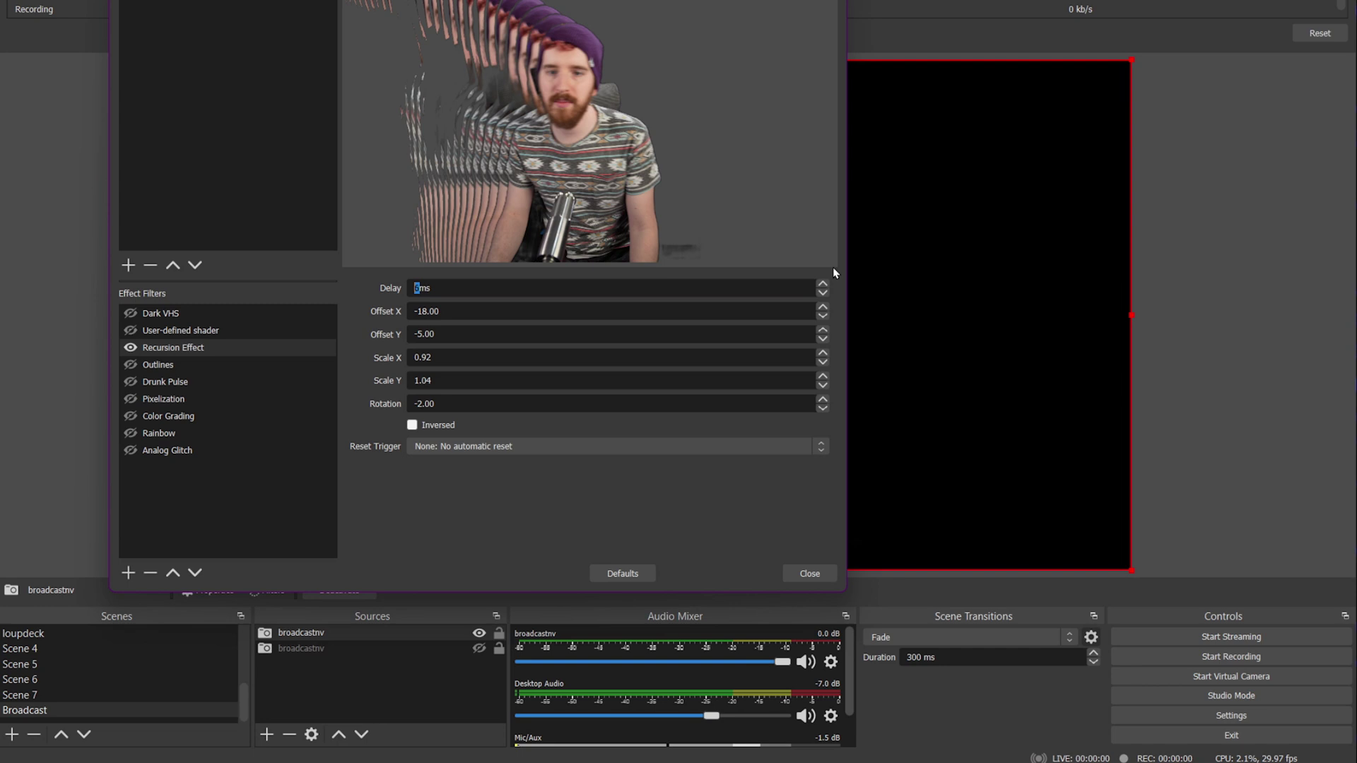
Set Recursion Effect delay to 6ms, push Offset X negative and slightly reduce Scale X.
{"action": "left_click", "coordinate": [497, 333]}
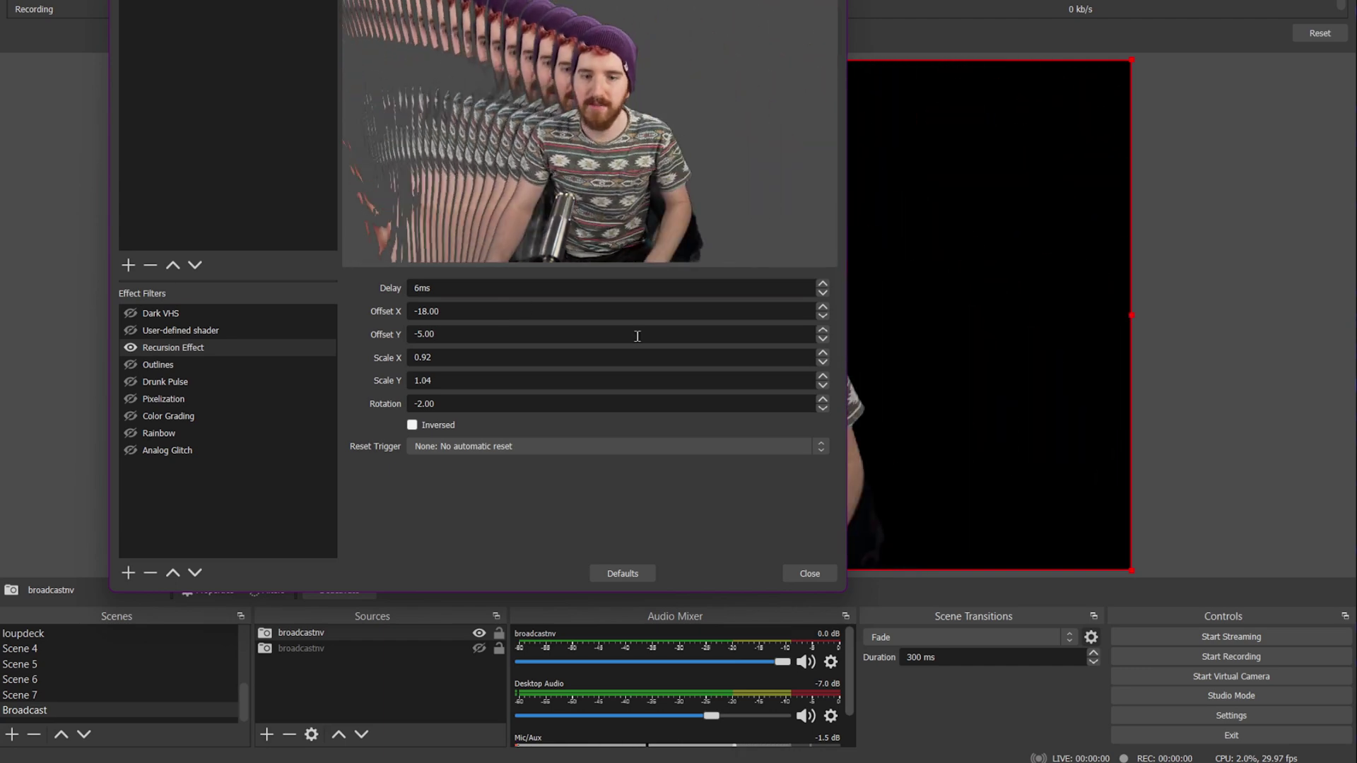
{"action": "left_click", "coordinate": [805, 329]}
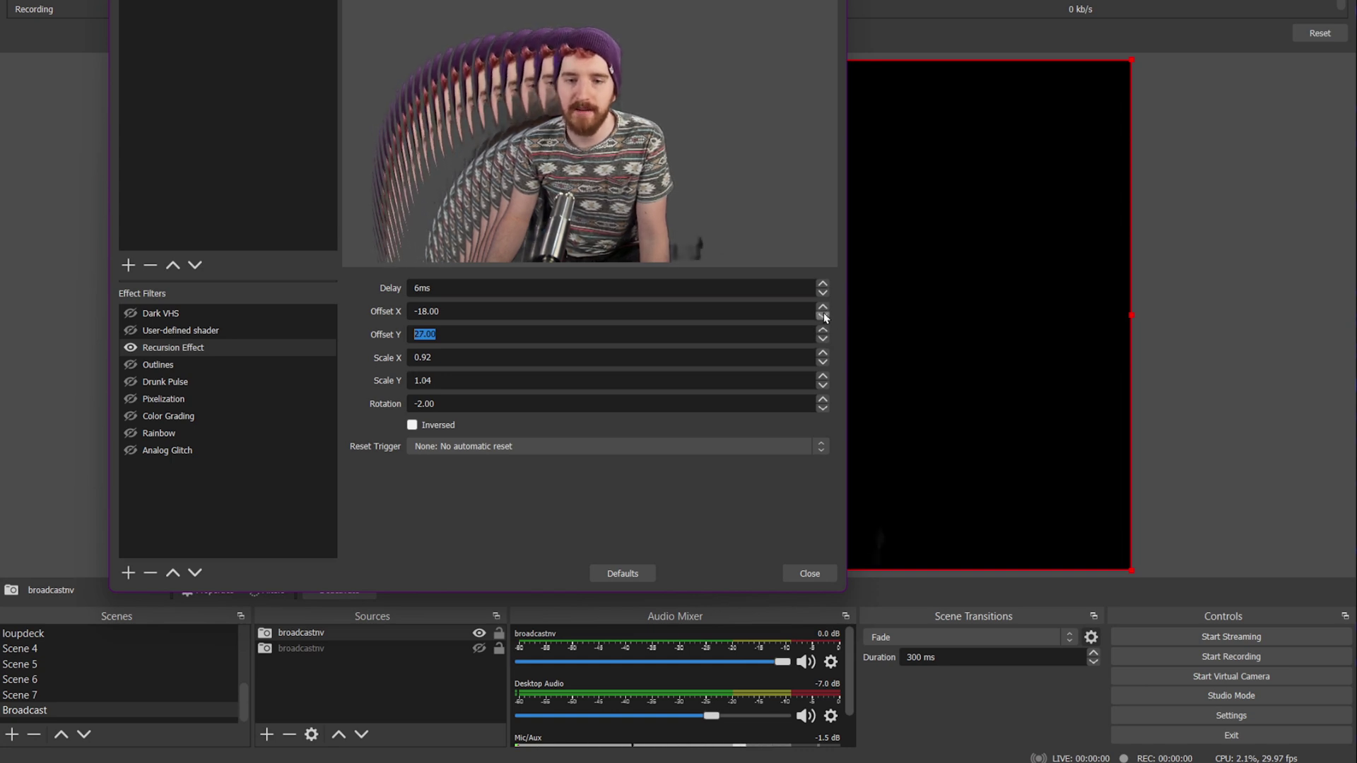
{"action": "left_click", "coordinate": [824, 315]}
{"action": "left_click", "coordinate": [824, 315]}
{"action": "left_click", "coordinate": [824, 314]}
{"action": "left_click", "coordinate": [824, 315]}
{"action": "left_click", "coordinate": [824, 314]}
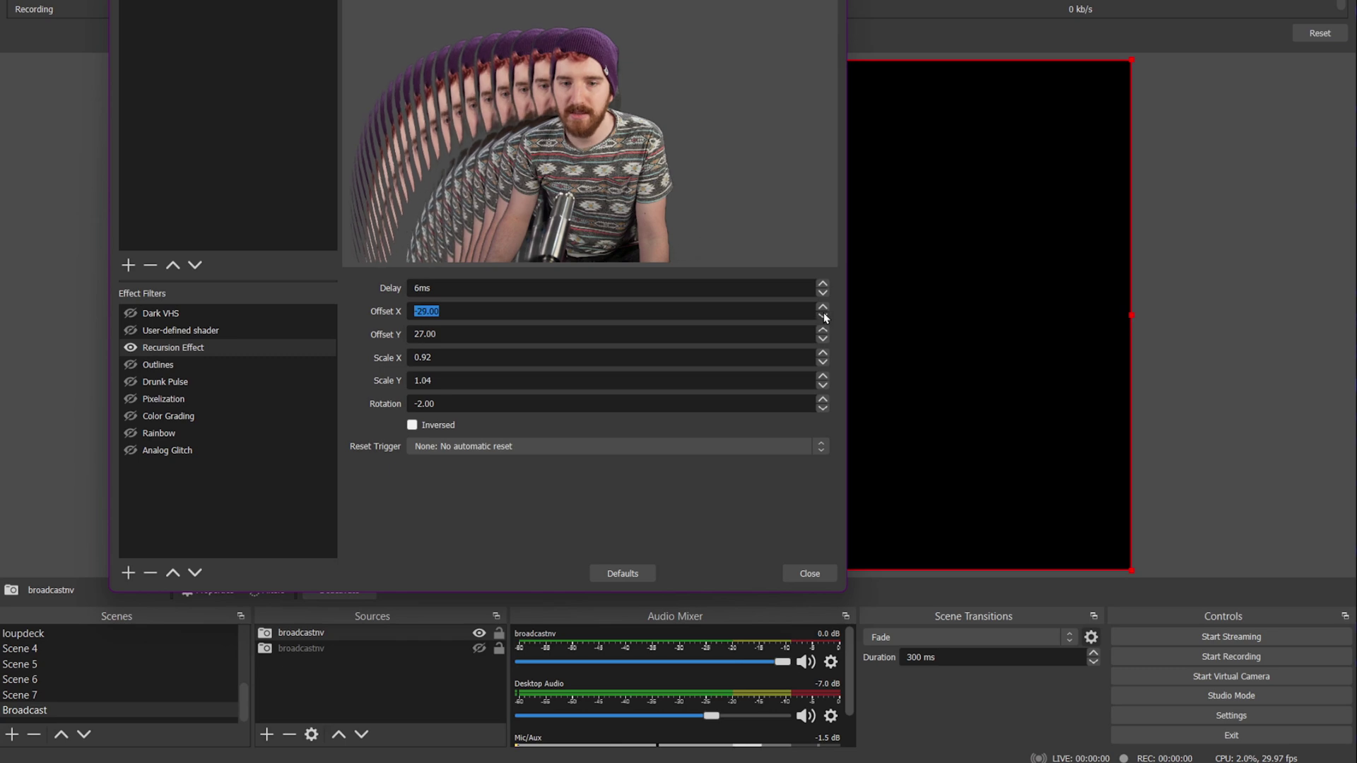
{"action": "left_click", "coordinate": [825, 315]}
{"action": "left_click", "coordinate": [824, 314]}
{"action": "left_click", "coordinate": [824, 315]}
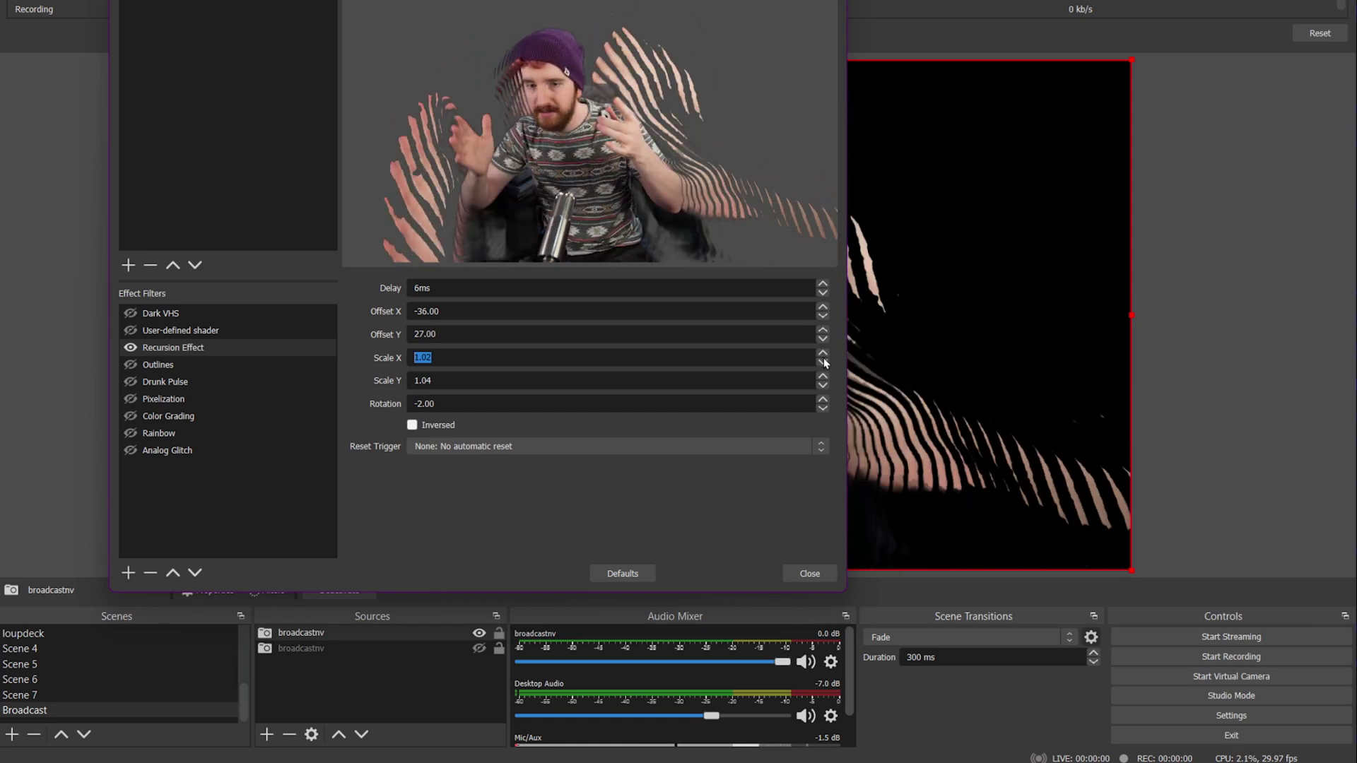
{"action": "left_click", "coordinate": [824, 361]}
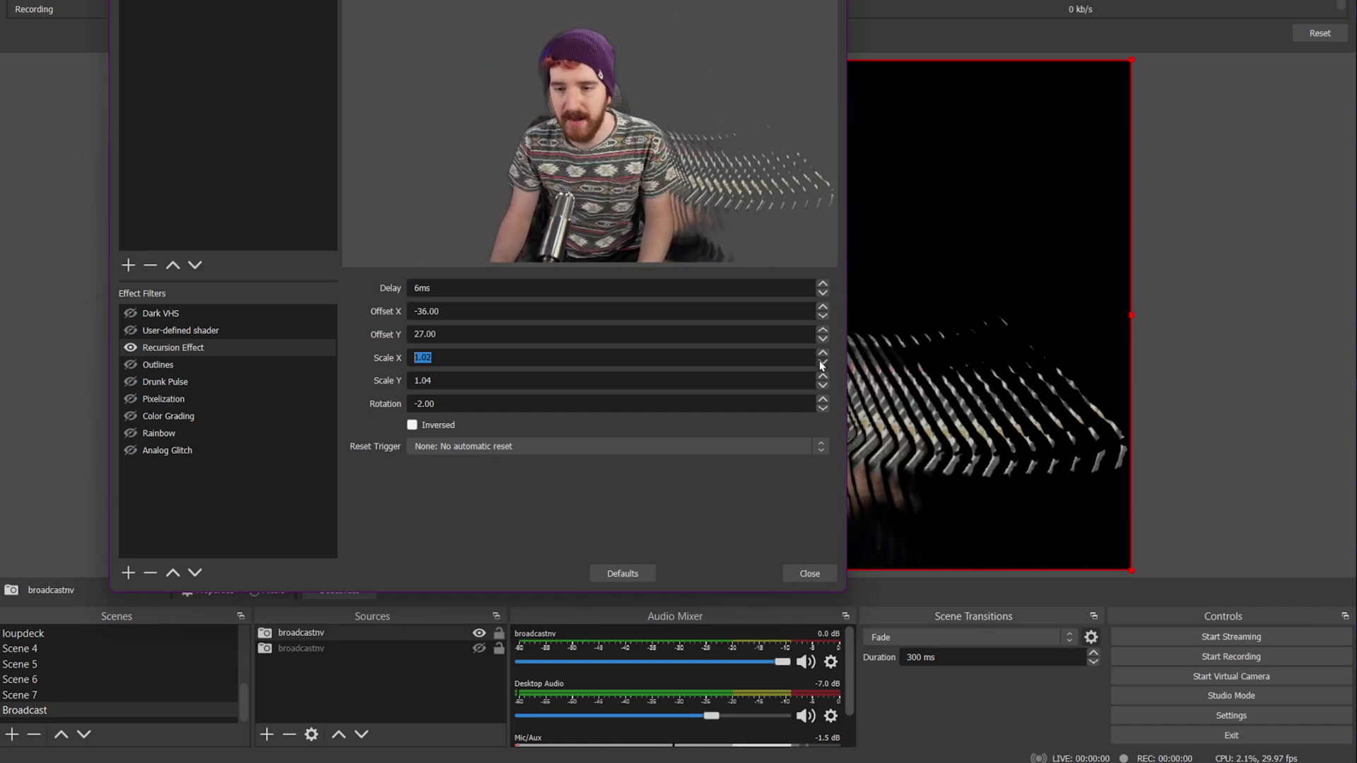
Uncheck Inversed, lower Rotation to curve the trail, raise Offset Y, and close the filters.
{"action": "scroll", "coordinate": [822, 364], "scroll_direction": "down", "scroll_amount": 3}
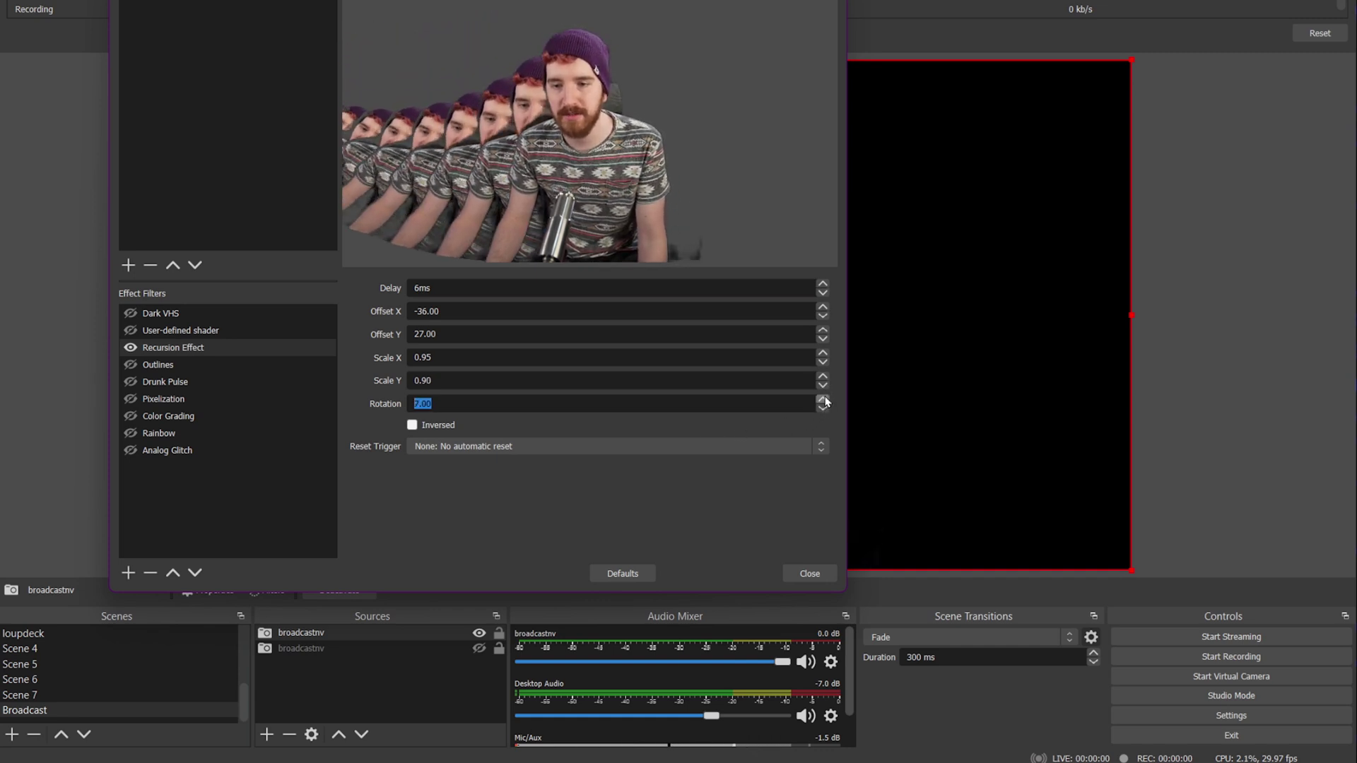
{"action": "left_click", "coordinate": [455, 427]}
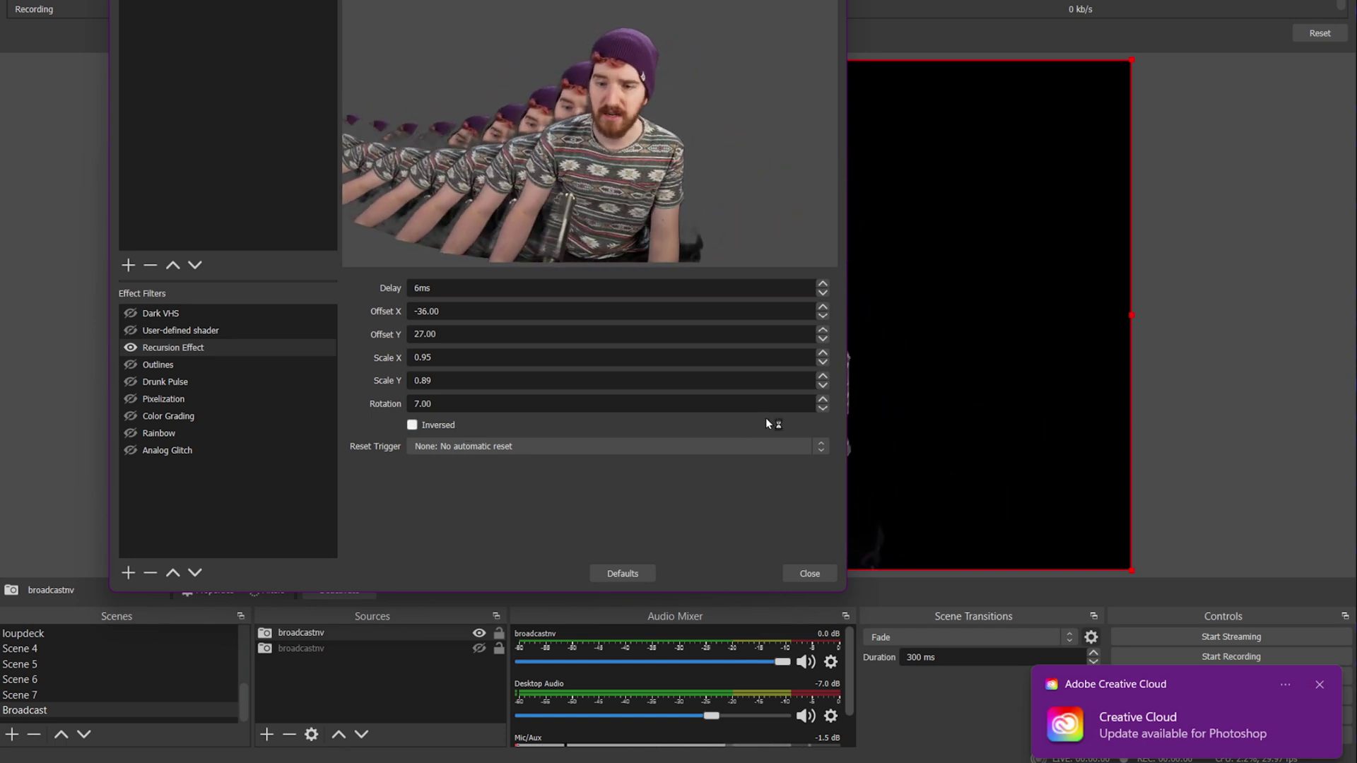
{"action": "left_click", "coordinate": [824, 407]}
{"action": "left_click", "coordinate": [824, 407]}
{"action": "left_click", "coordinate": [824, 408]}
{"action": "left_click", "coordinate": [824, 407]}
{"action": "left_click", "coordinate": [825, 408]}
{"action": "left_click", "coordinate": [824, 407]}
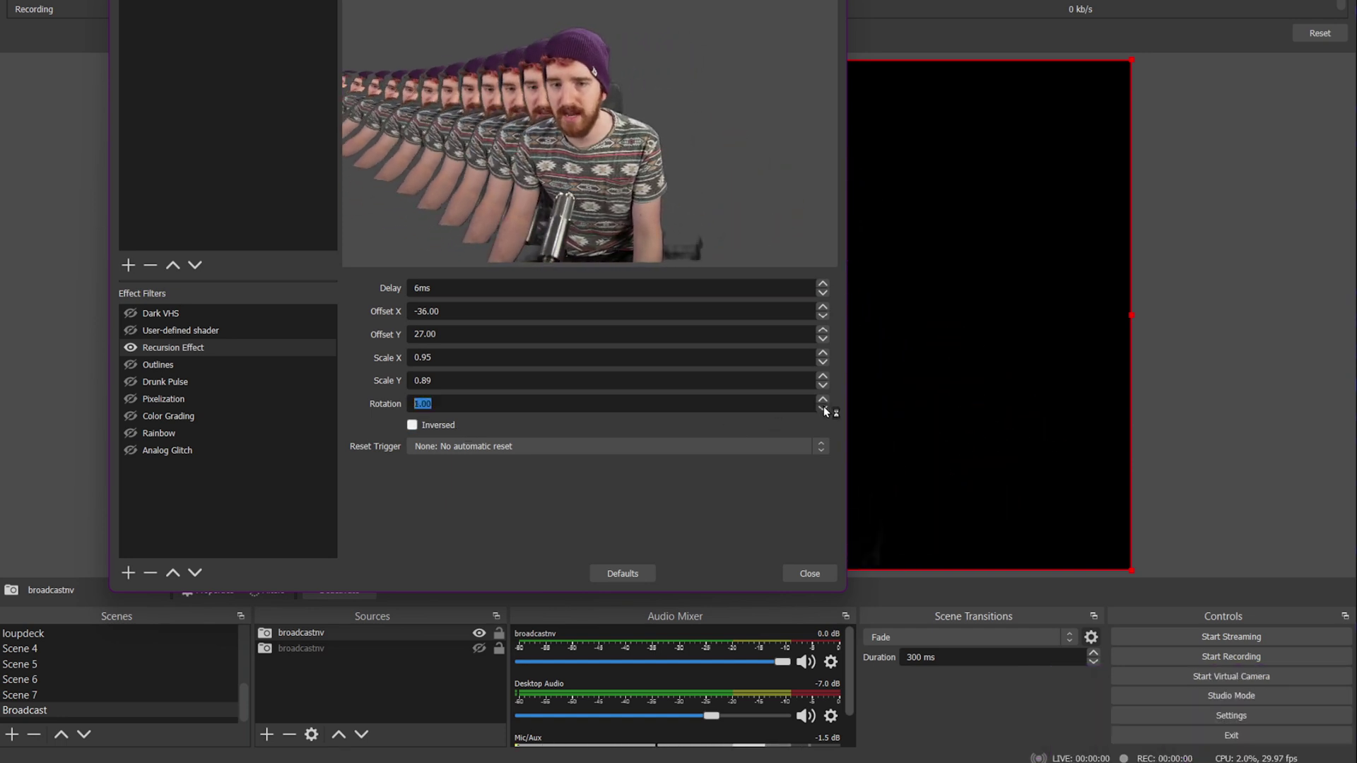
{"action": "left_click", "coordinate": [824, 409]}
{"action": "left_click", "coordinate": [825, 408]}
{"action": "left_click", "coordinate": [824, 409]}
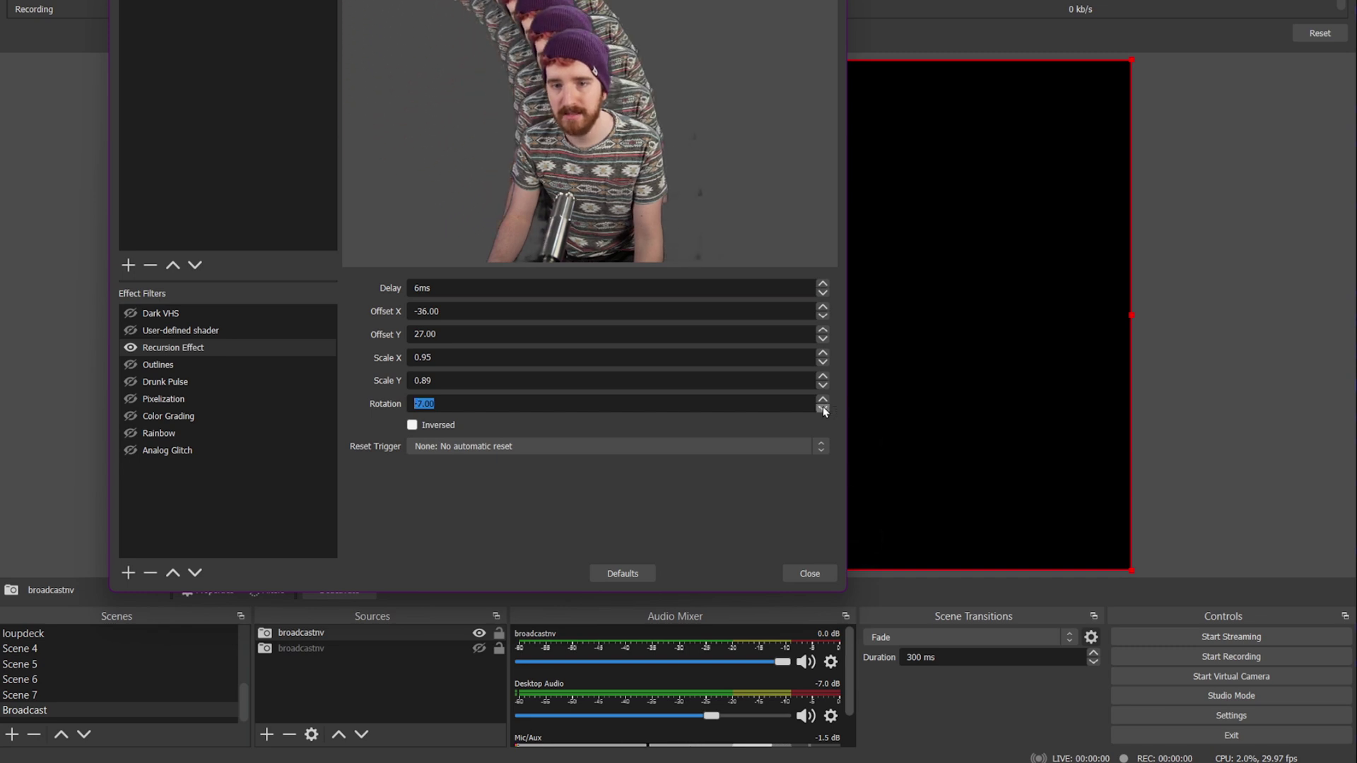
{"action": "left_click", "coordinate": [823, 330]}
{"action": "left_click", "coordinate": [823, 330]}
{"action": "left_click", "coordinate": [823, 329]}
{"action": "left_click", "coordinate": [823, 329]}
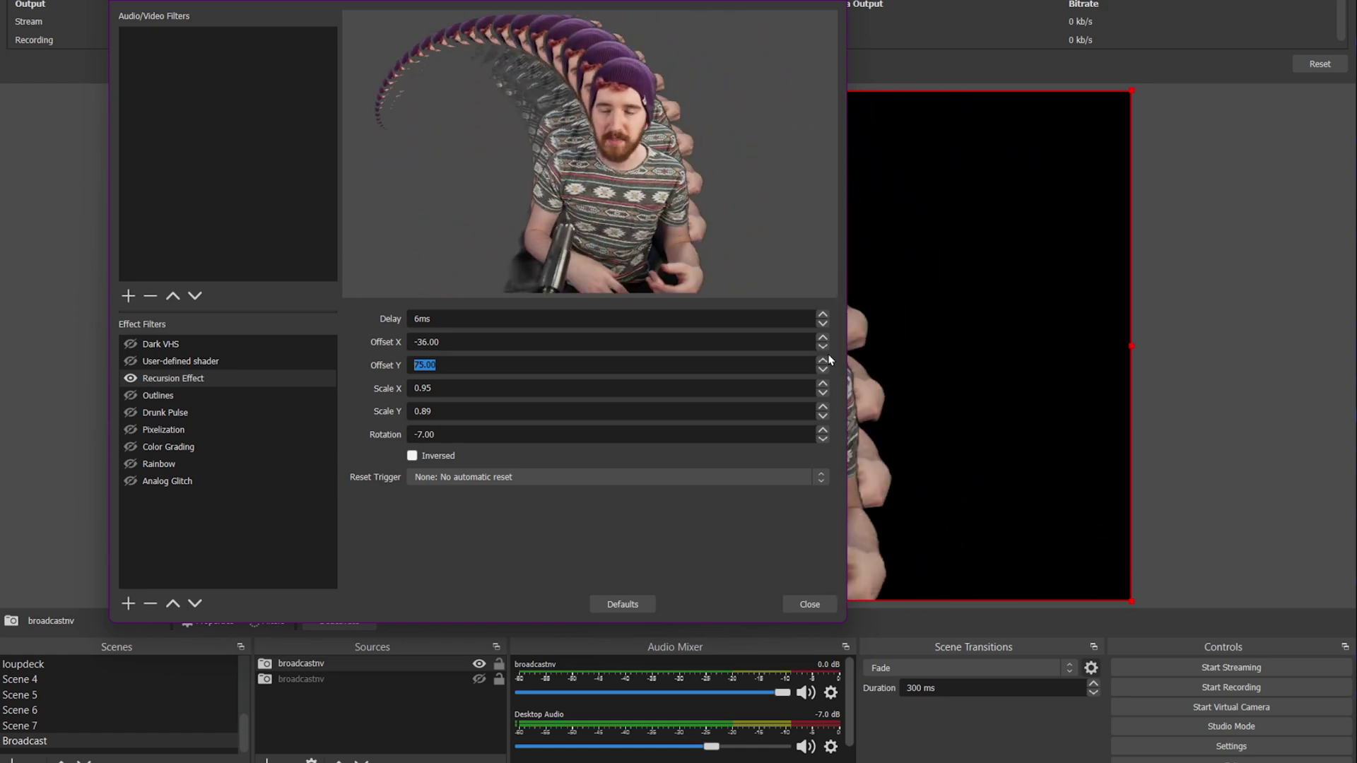
{"action": "left_click", "coordinate": [809, 608]}
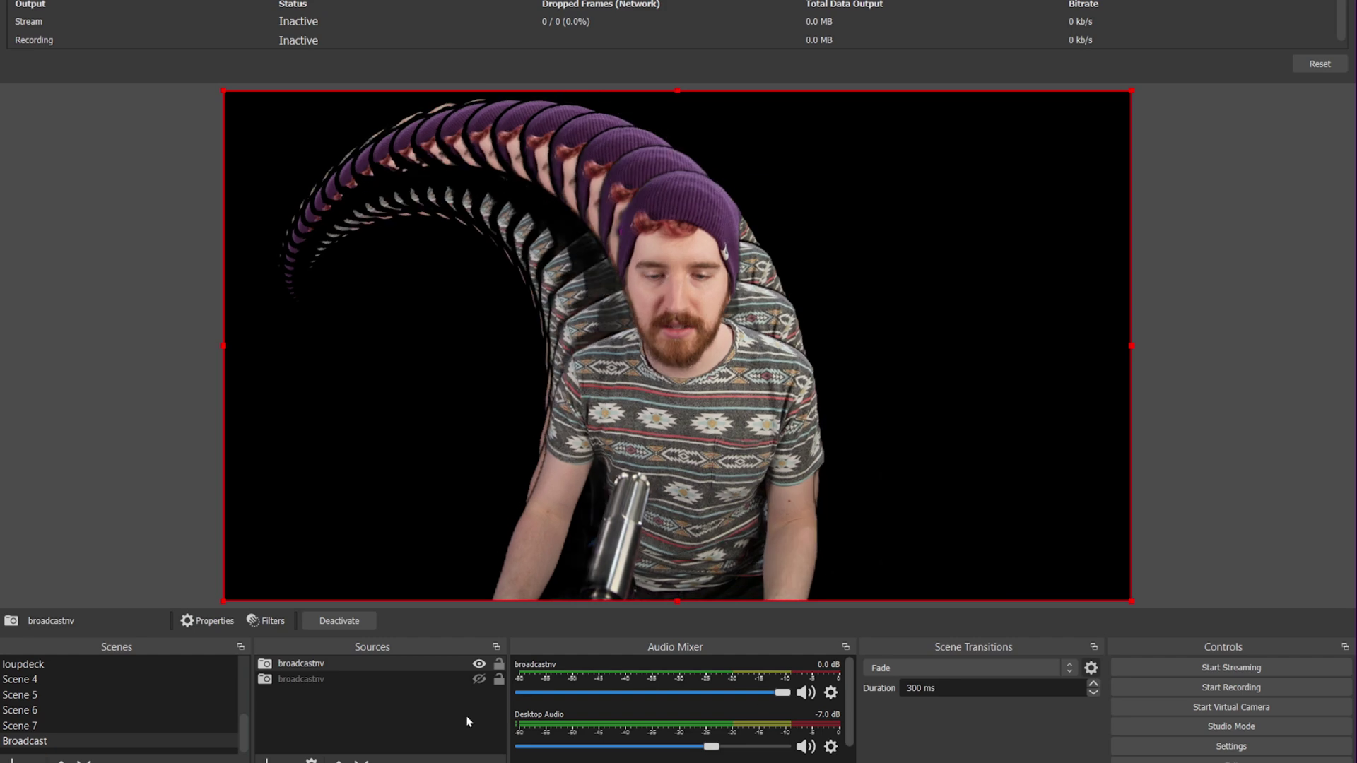
Reopen broadcastnv's filters and look over the Outlines filter and the add-filter list.
{"action": "left_click", "coordinate": [273, 622]}
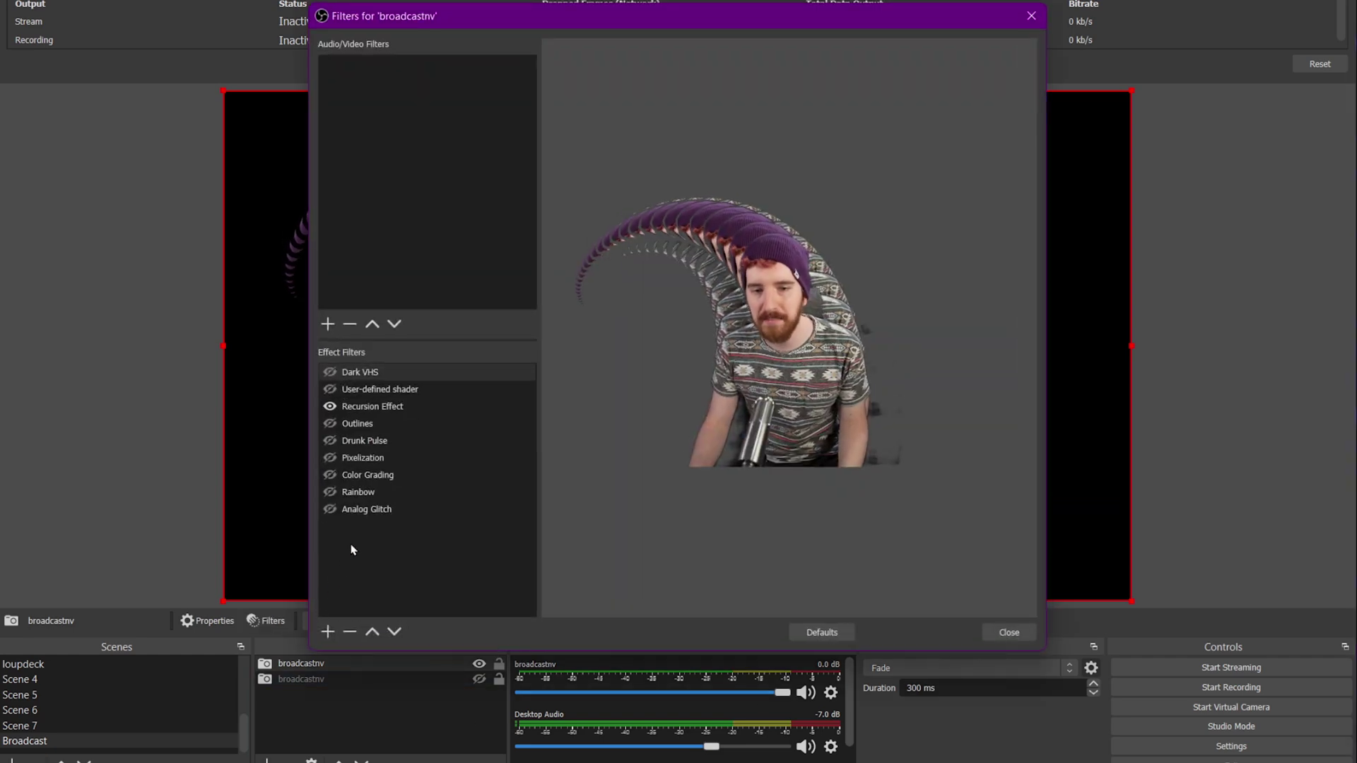
{"action": "left_click", "coordinate": [371, 427]}
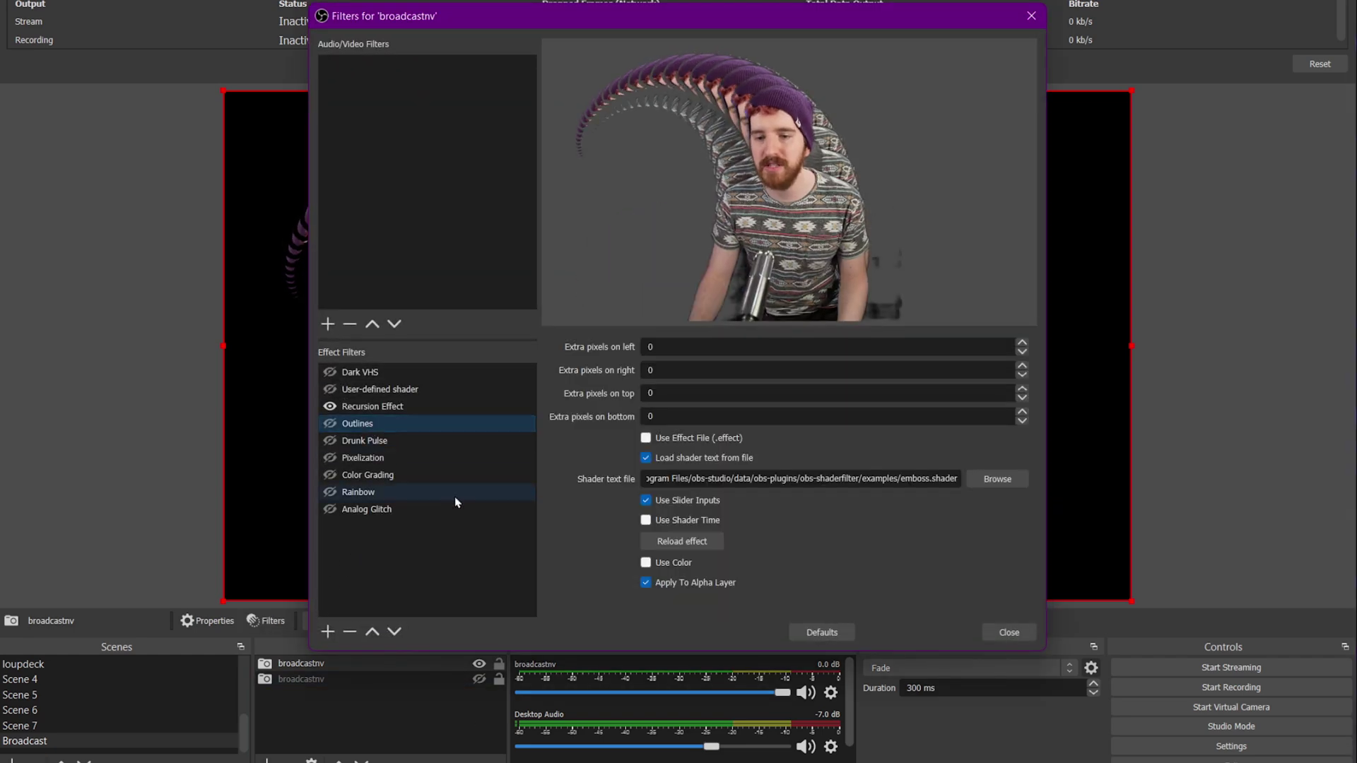
{"action": "left_click", "coordinate": [327, 633]}
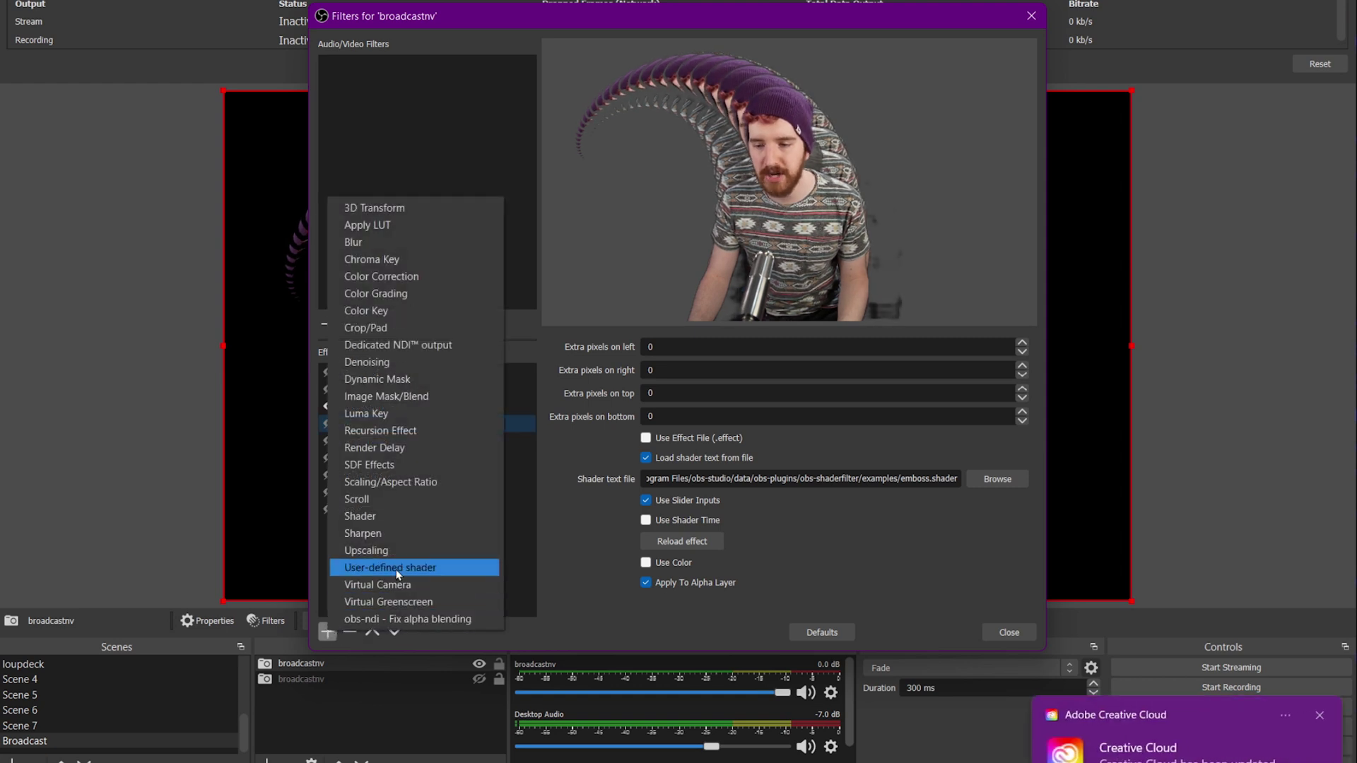
{"action": "left_click", "coordinate": [552, 528]}
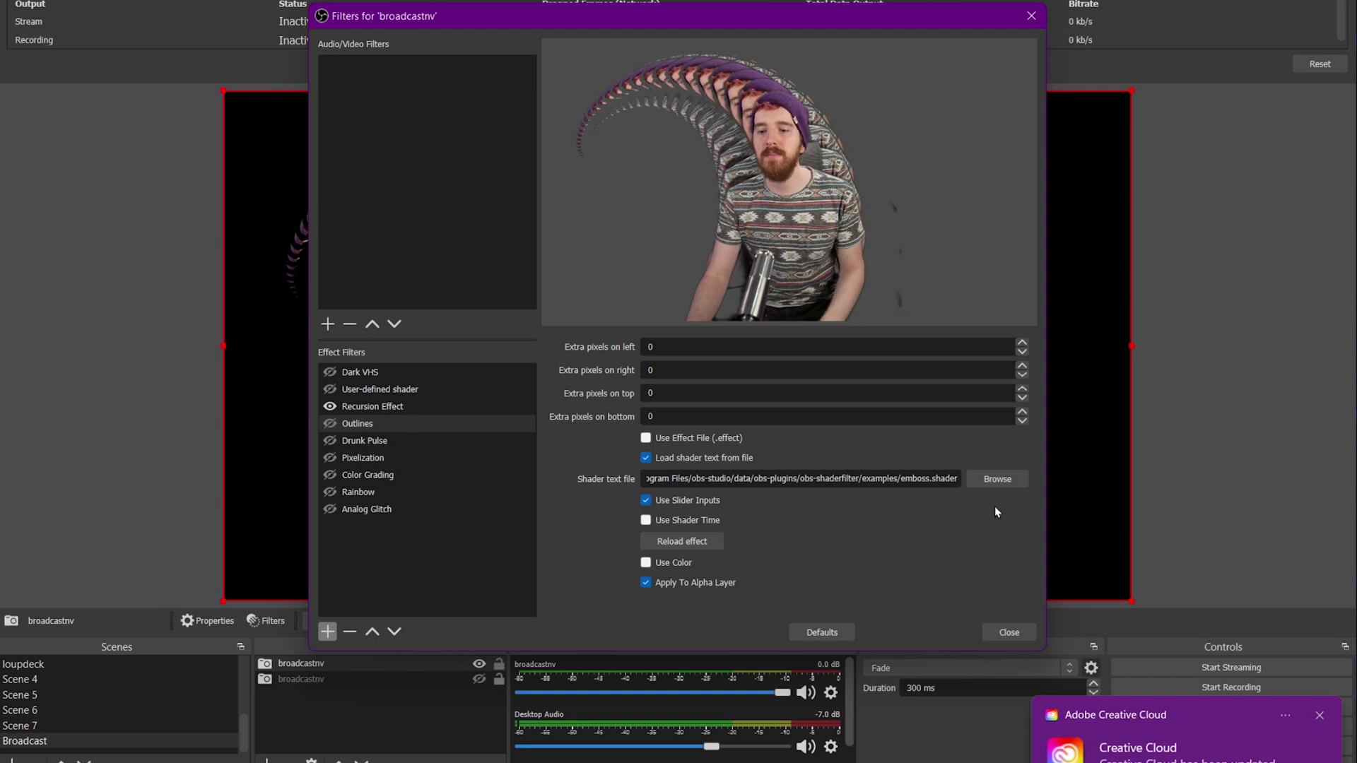
Enable the Dark VHS filter and move it ahead of the Recursion Effect.
{"action": "left_click", "coordinate": [353, 372]}
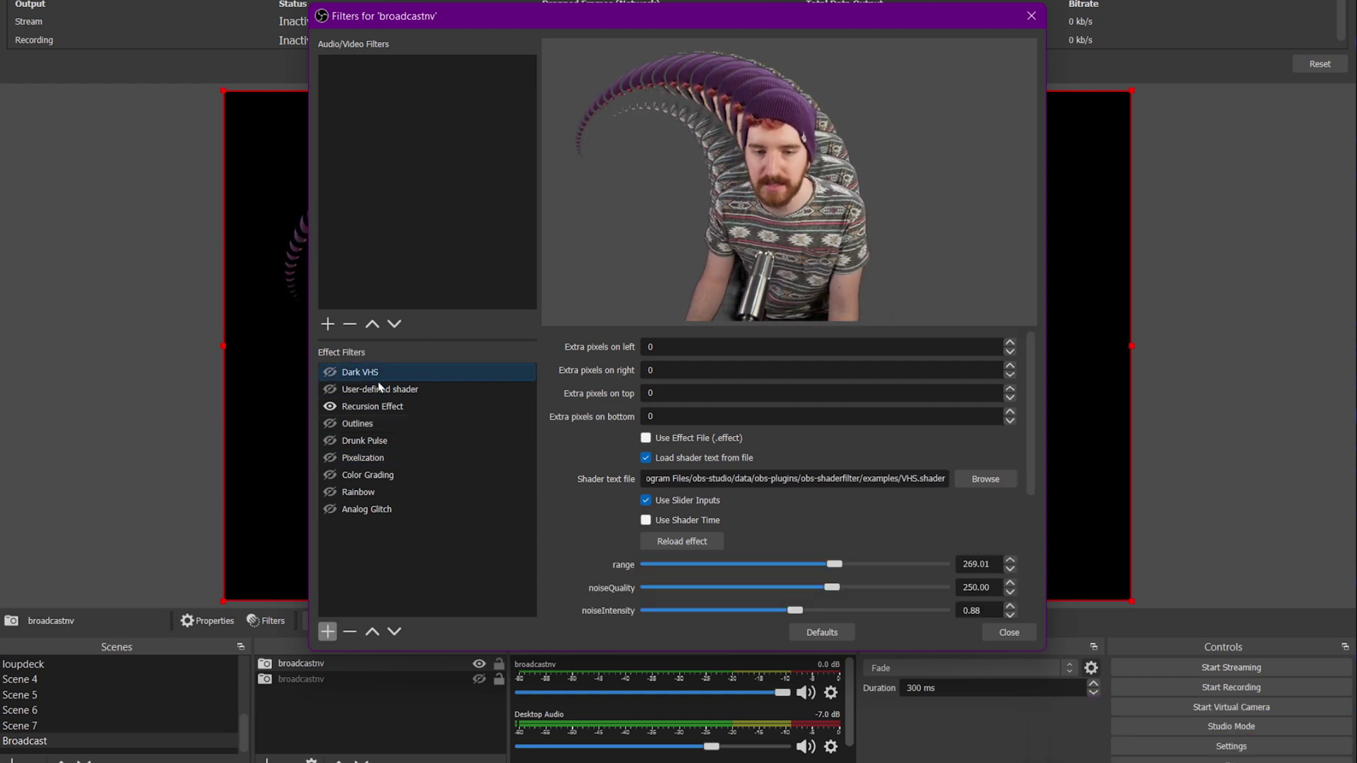
{"action": "left_click", "coordinate": [331, 372]}
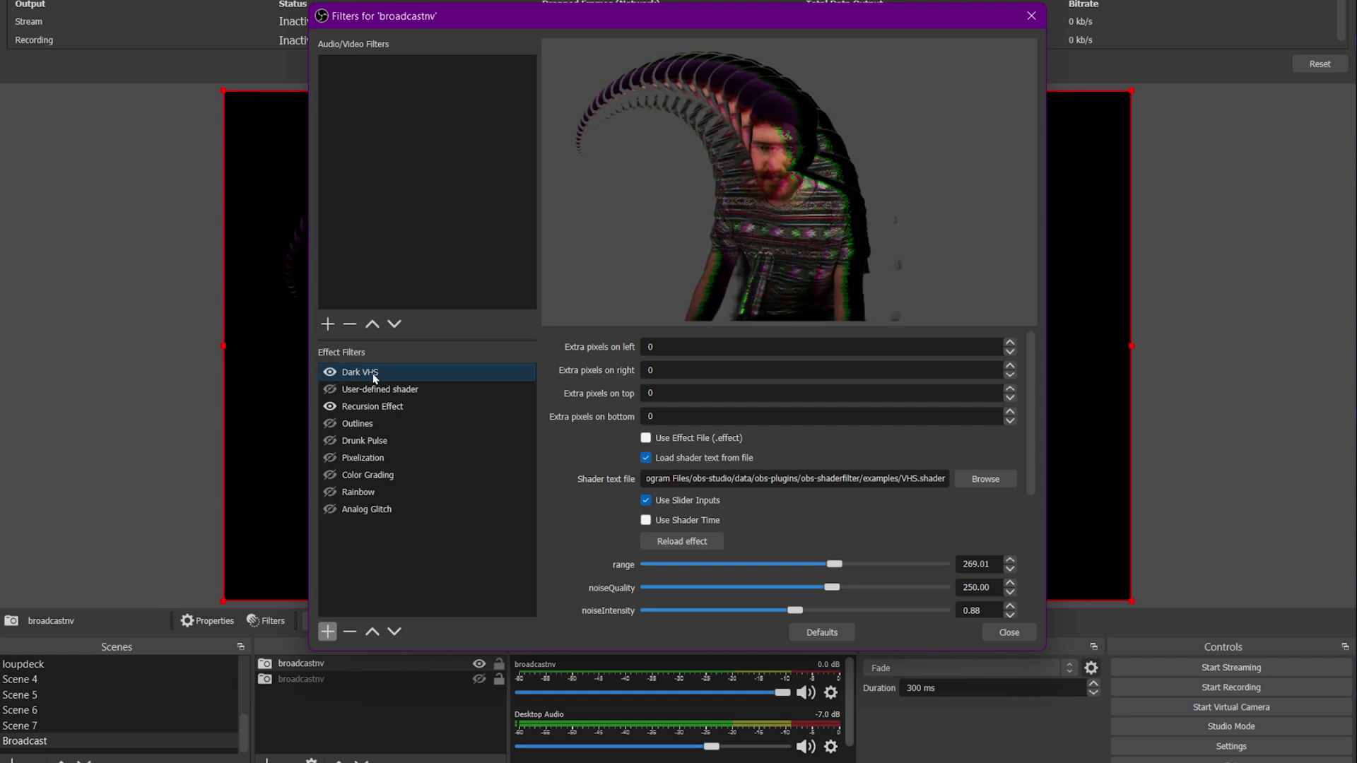
{"action": "scroll", "coordinate": [602, 539], "scroll_direction": "down", "scroll_amount": 4}
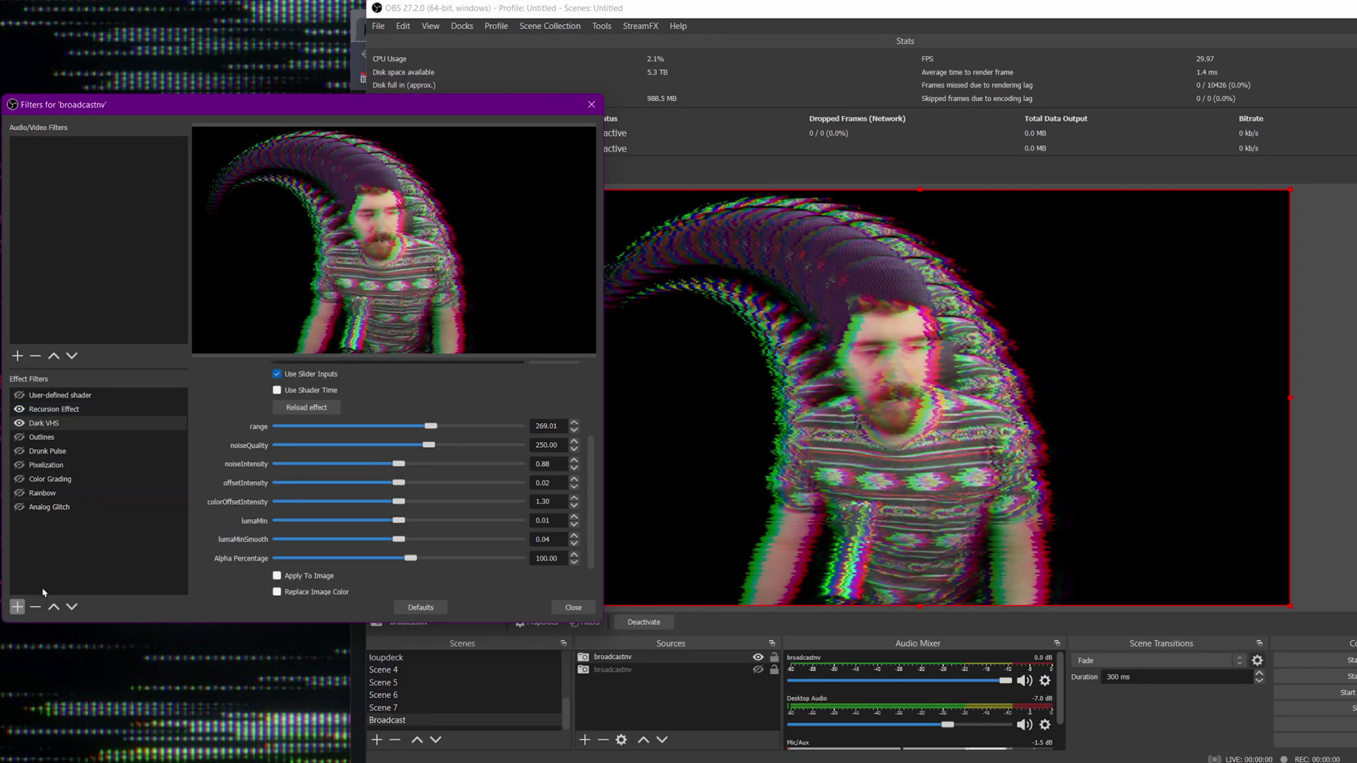
{"action": "left_click", "coordinate": [53, 606]}
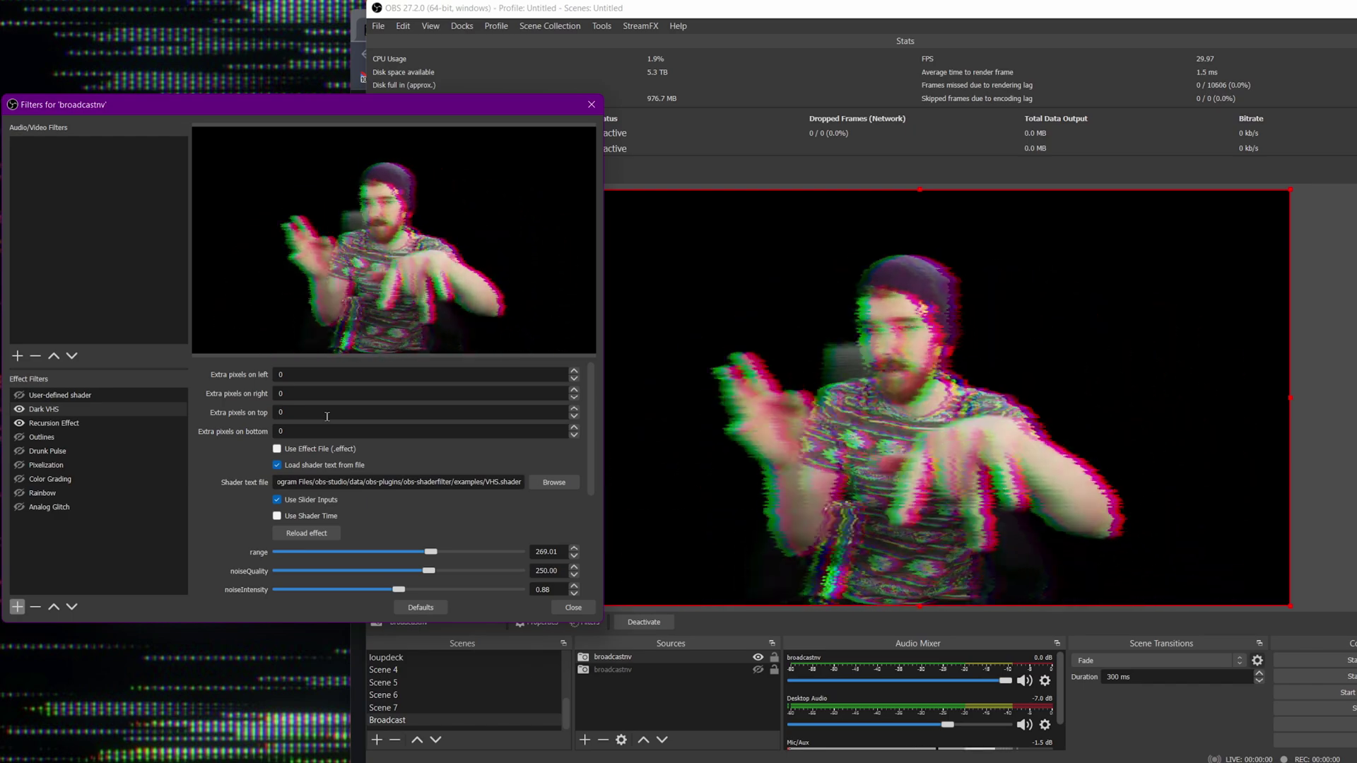
Move Dark VHS back below Recursion Effect, switch it off, and review the shader settings.
{"action": "left_click", "coordinate": [71, 608]}
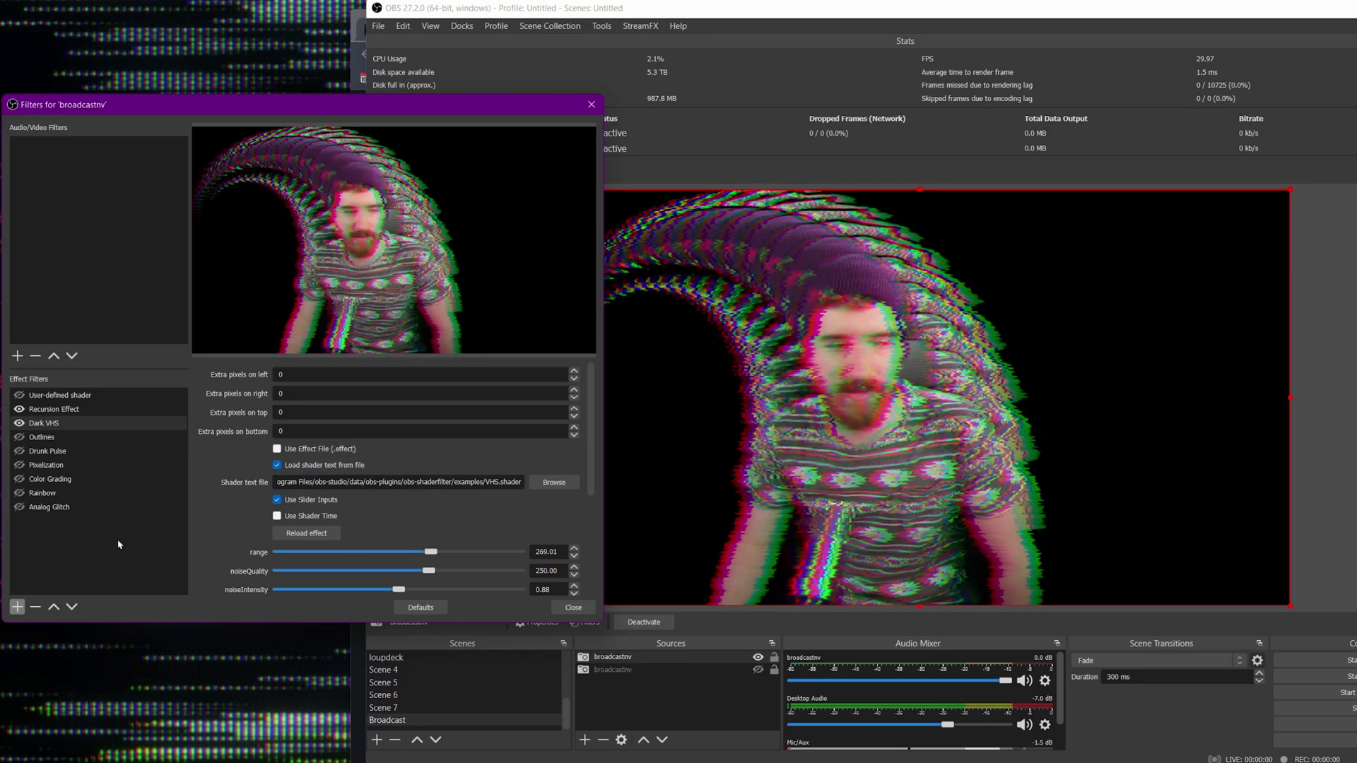
{"action": "left_click", "coordinate": [19, 423]}
{"action": "left_click", "coordinate": [60, 395]}
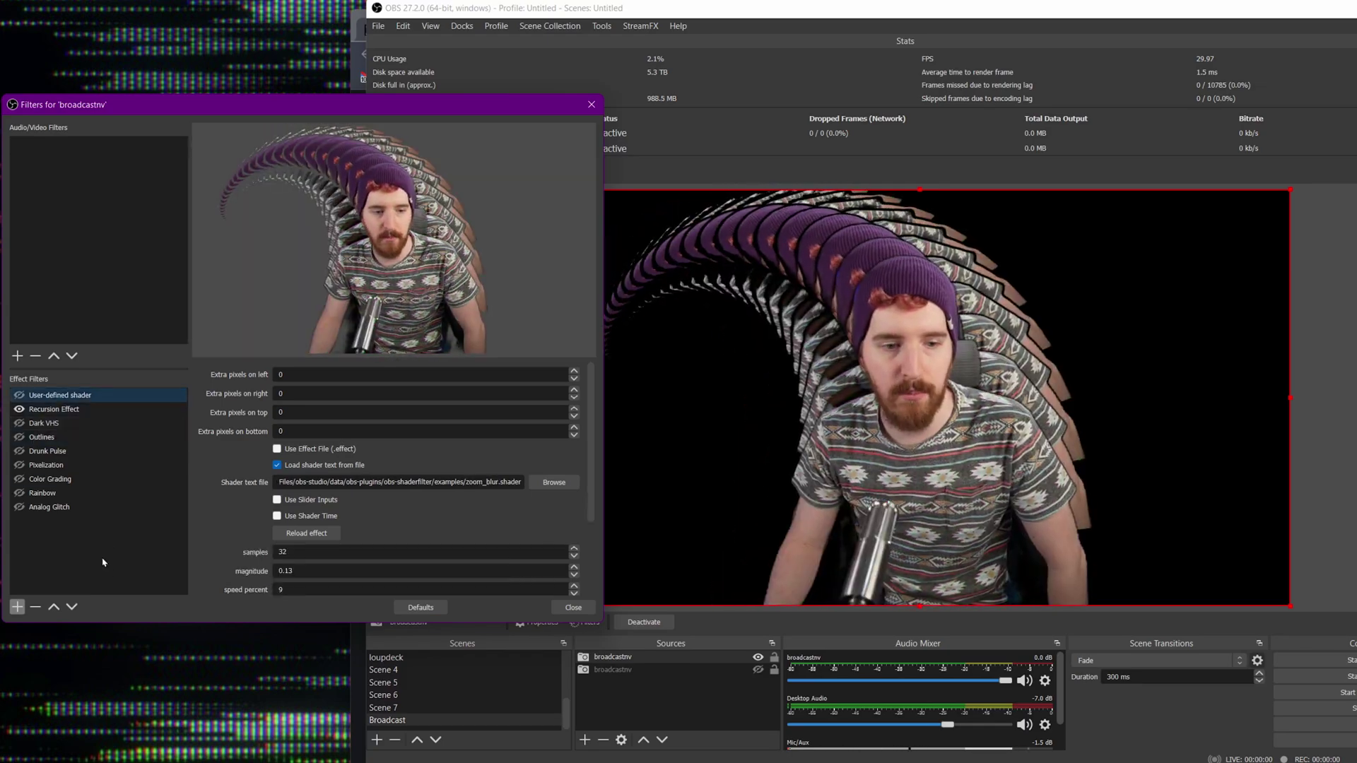
{"action": "left_click", "coordinate": [40, 420]}
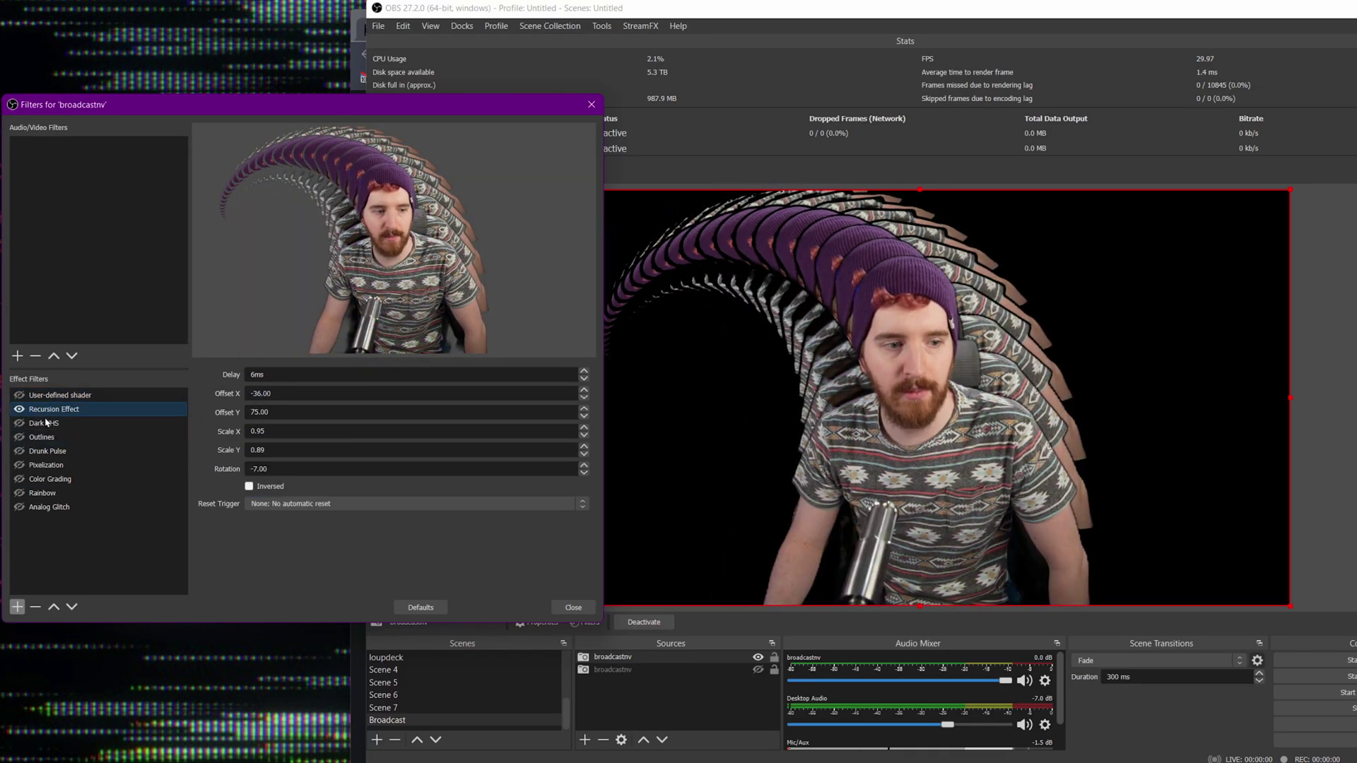
{"action": "scroll", "coordinate": [285, 530], "scroll_direction": "down", "scroll_amount": 4}
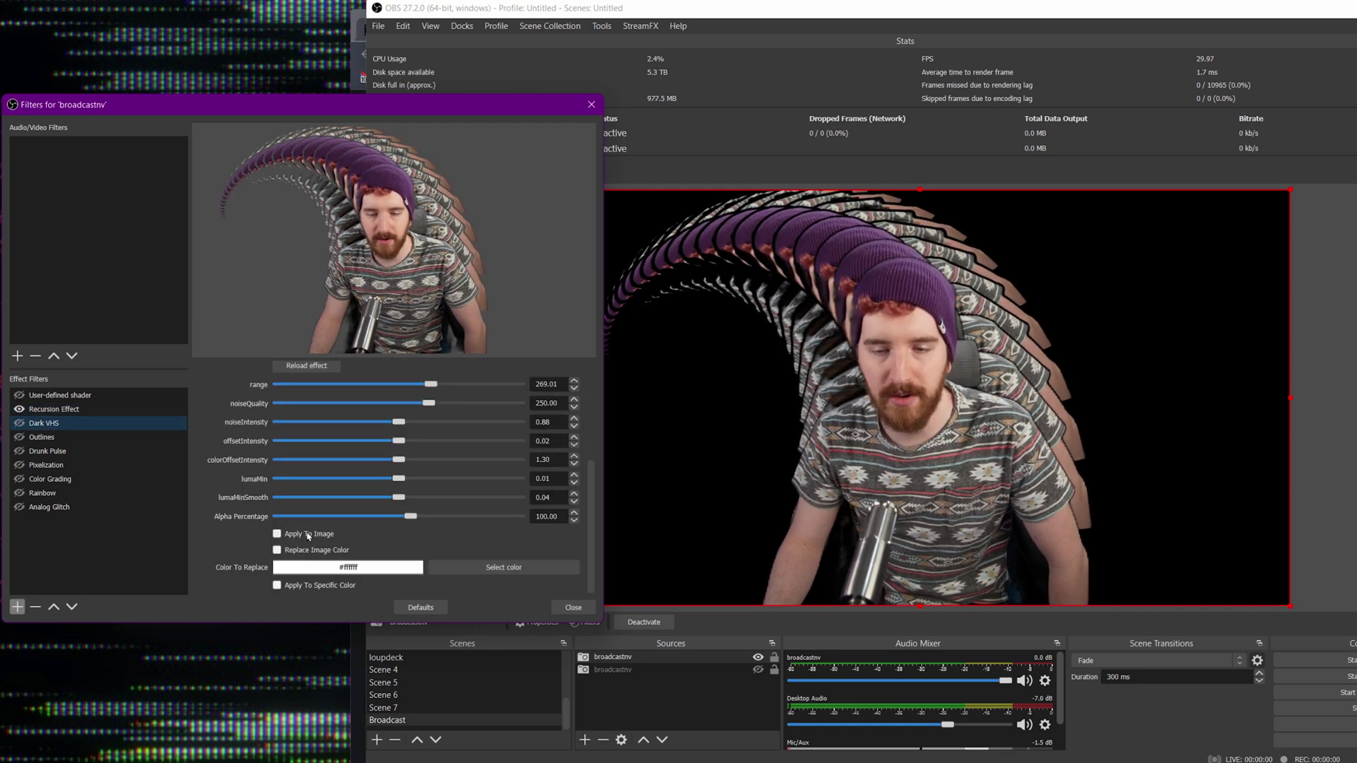
{"action": "left_click", "coordinate": [589, 744]}
Add a light grey Color Source, stretch it over the canvas, and place it beneath broadcastnv.
{"action": "left_click", "coordinate": [629, 476]}
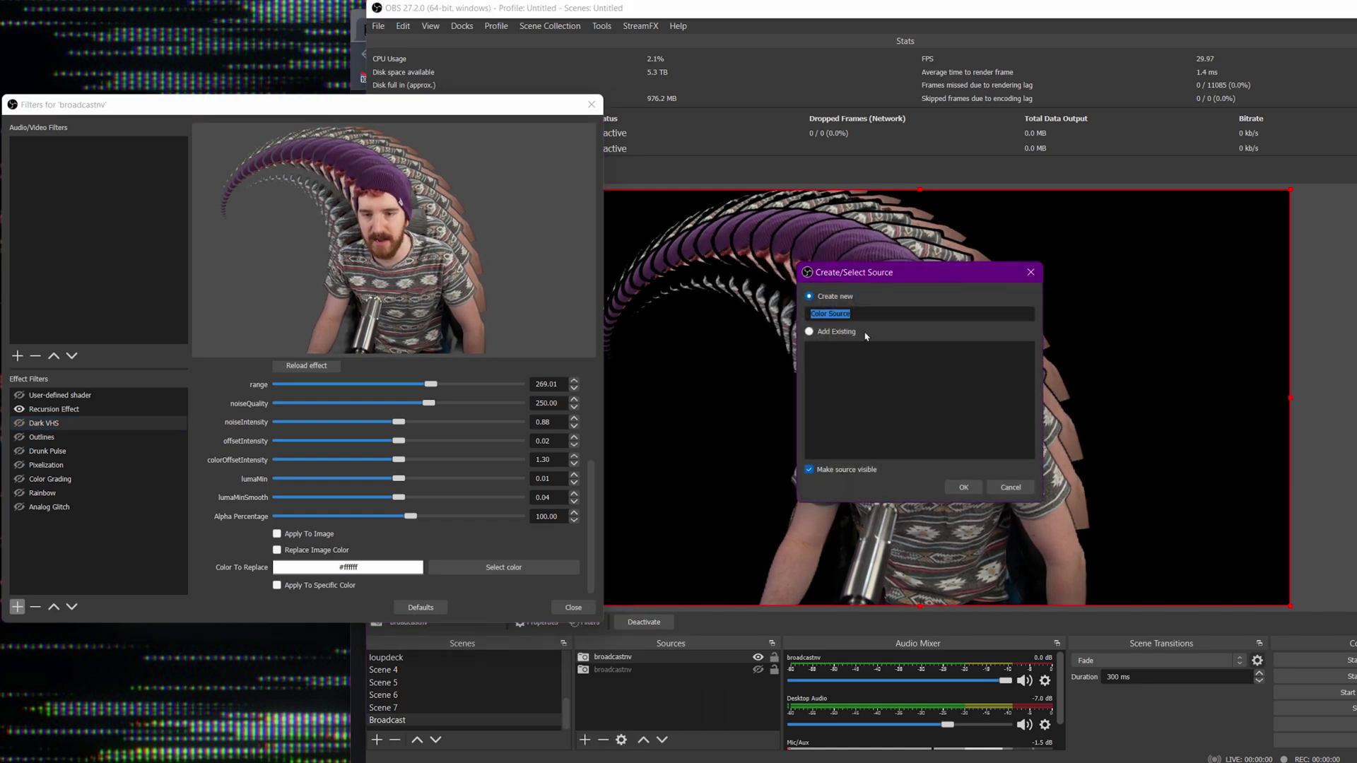
{"action": "left_click", "coordinate": [965, 488]}
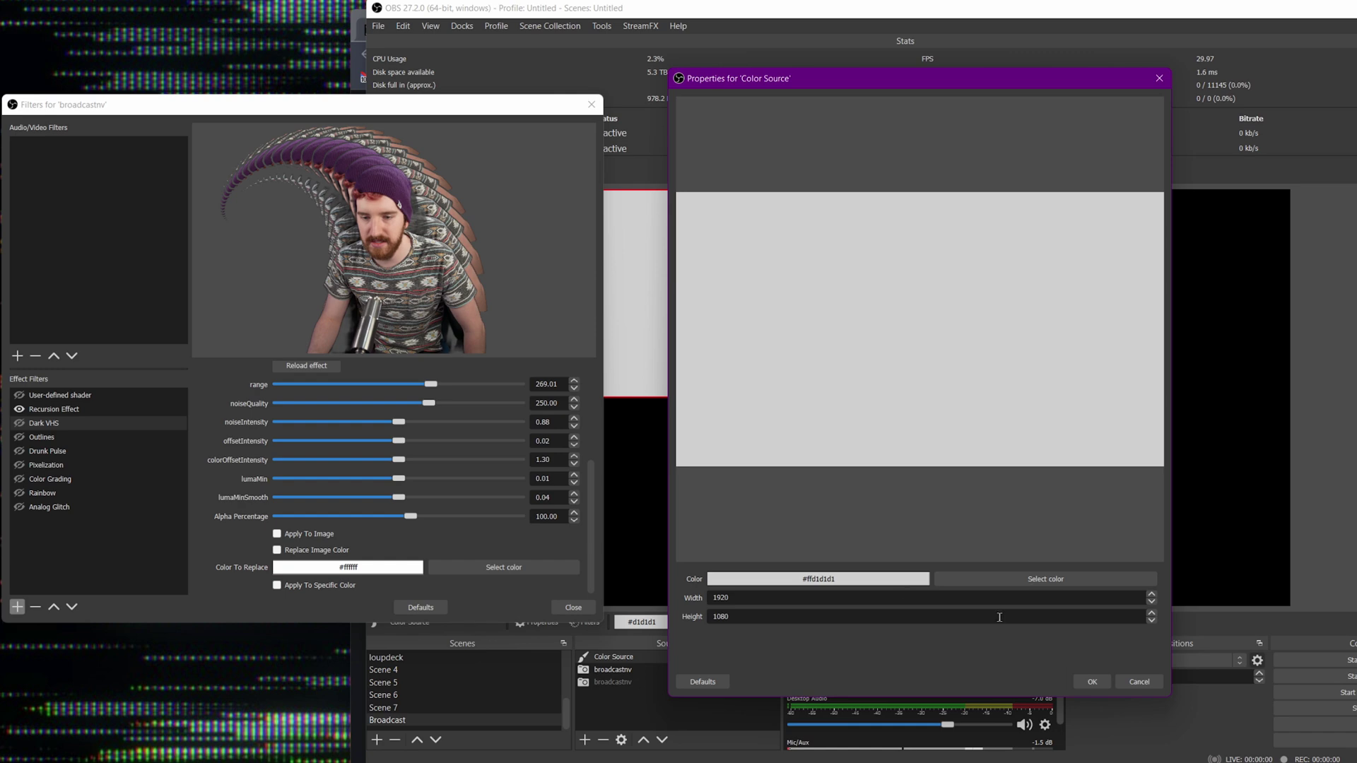
{"action": "left_click", "coordinate": [1092, 682]}
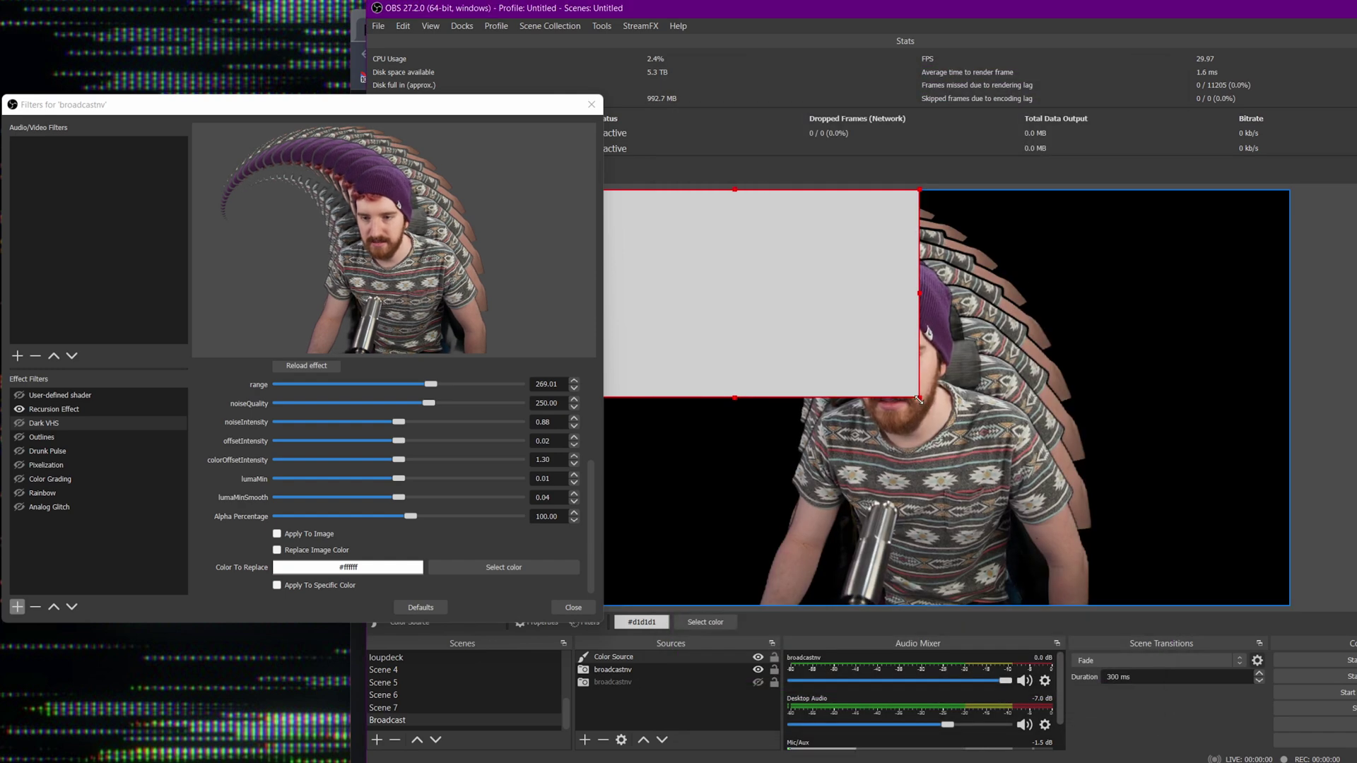
{"action": "left_click_drag", "start_coordinate": [919, 400], "coordinate": [1292, 606]}
{"action": "left_click", "coordinate": [663, 740]}
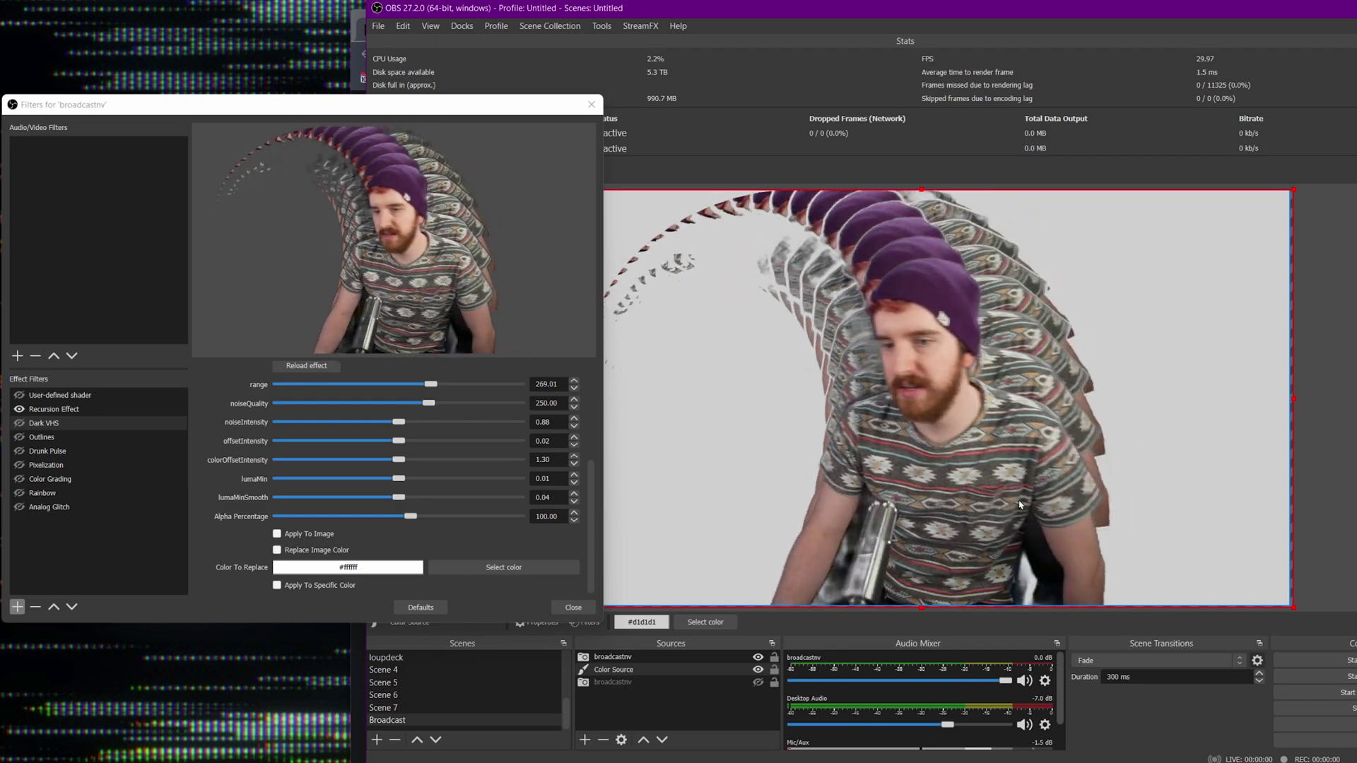
Turn Dark VHS back on with Apply To Image ticked.
{"action": "left_click", "coordinate": [19, 424]}
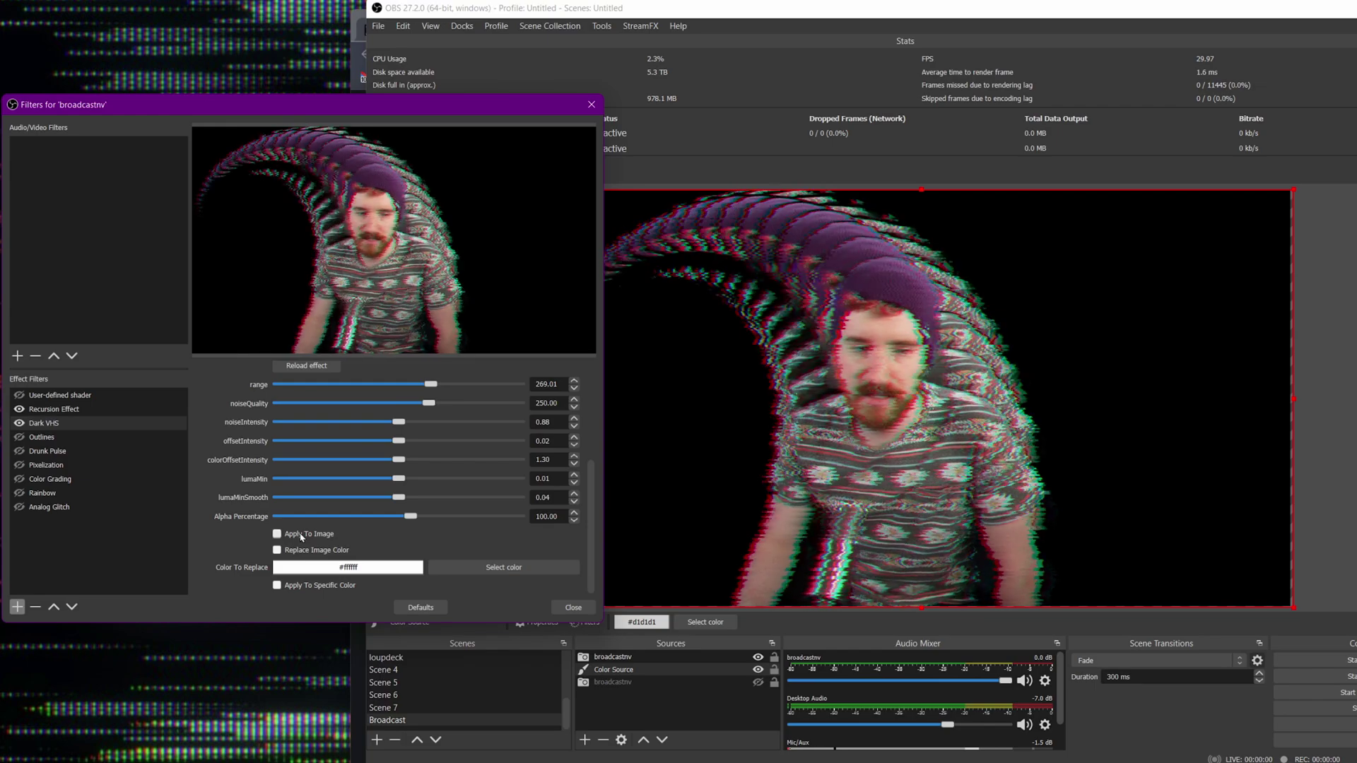
{"action": "left_click", "coordinate": [302, 537]}
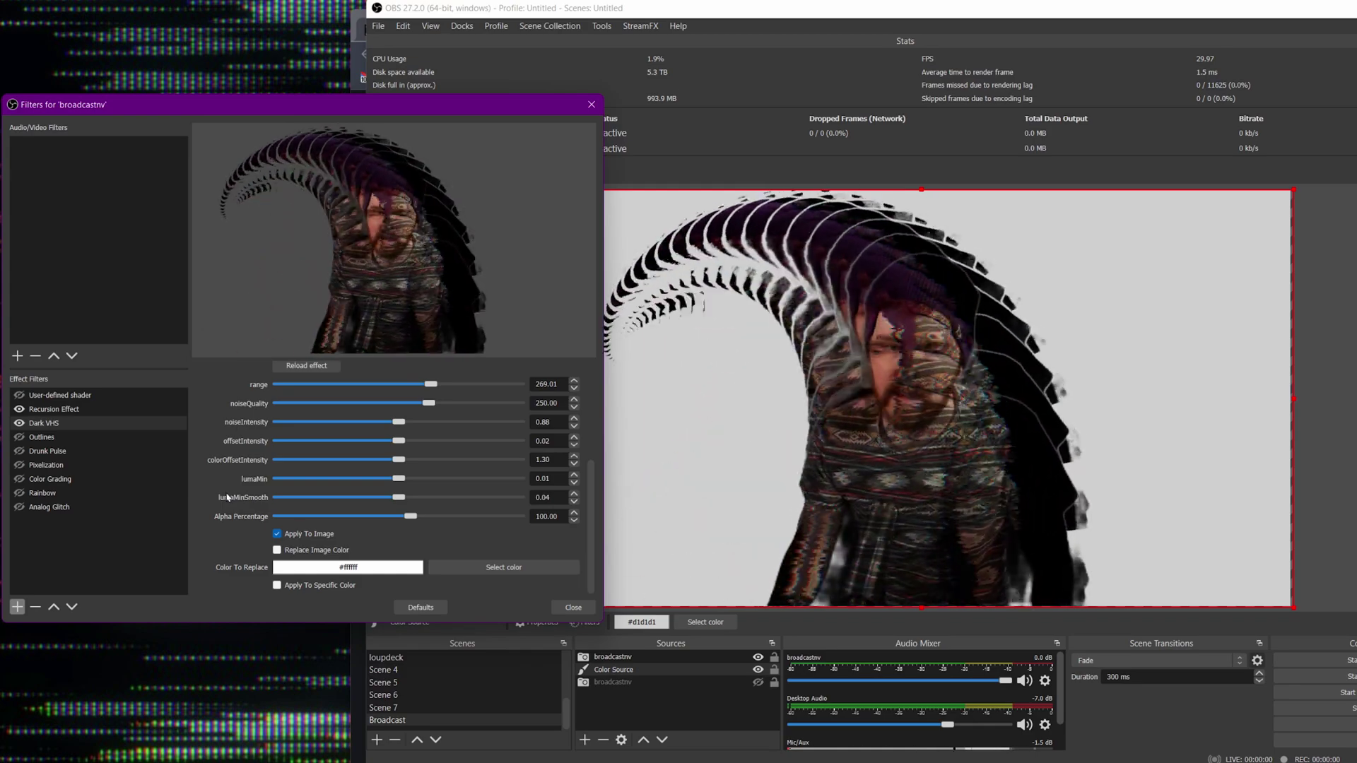
{"action": "scroll", "coordinate": [228, 516], "scroll_direction": "up", "scroll_amount": 3}
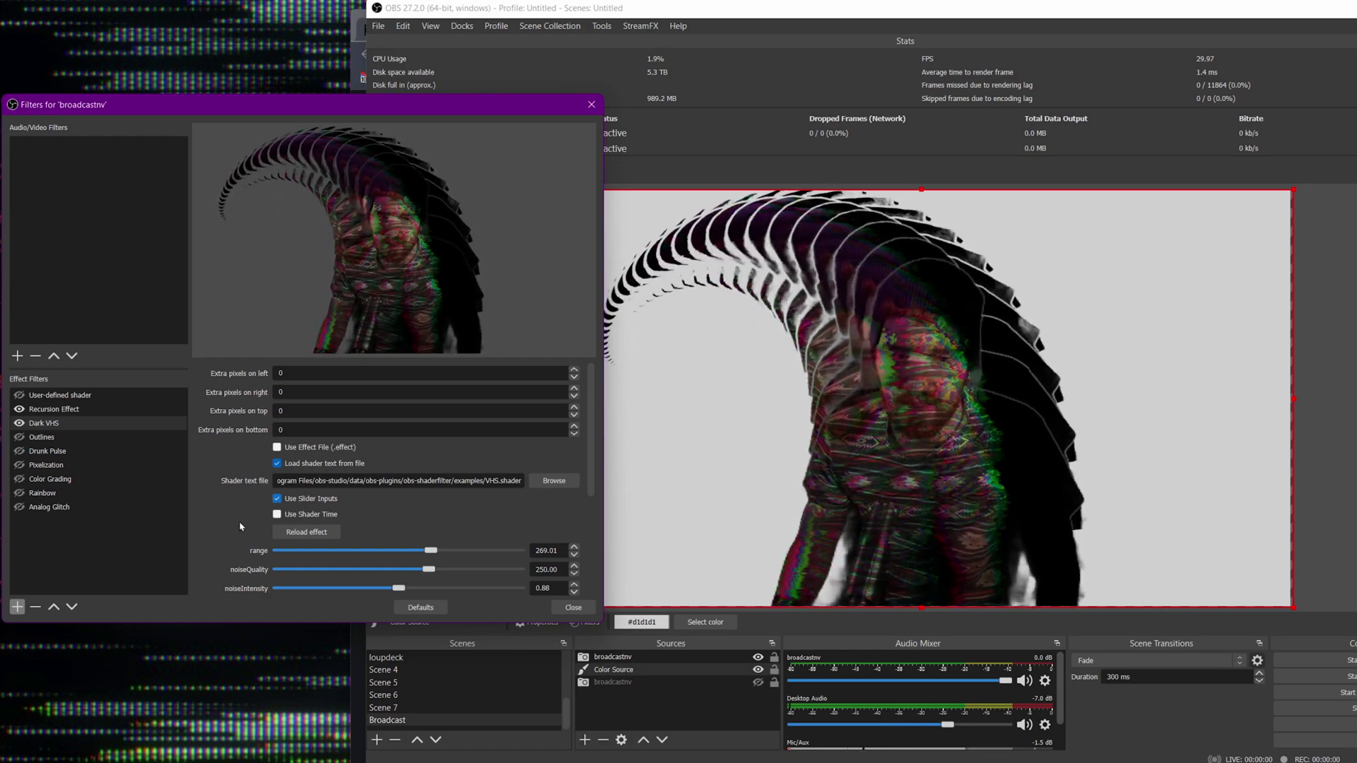
{"action": "scroll", "coordinate": [241, 527], "scroll_direction": "down", "scroll_amount": 3}
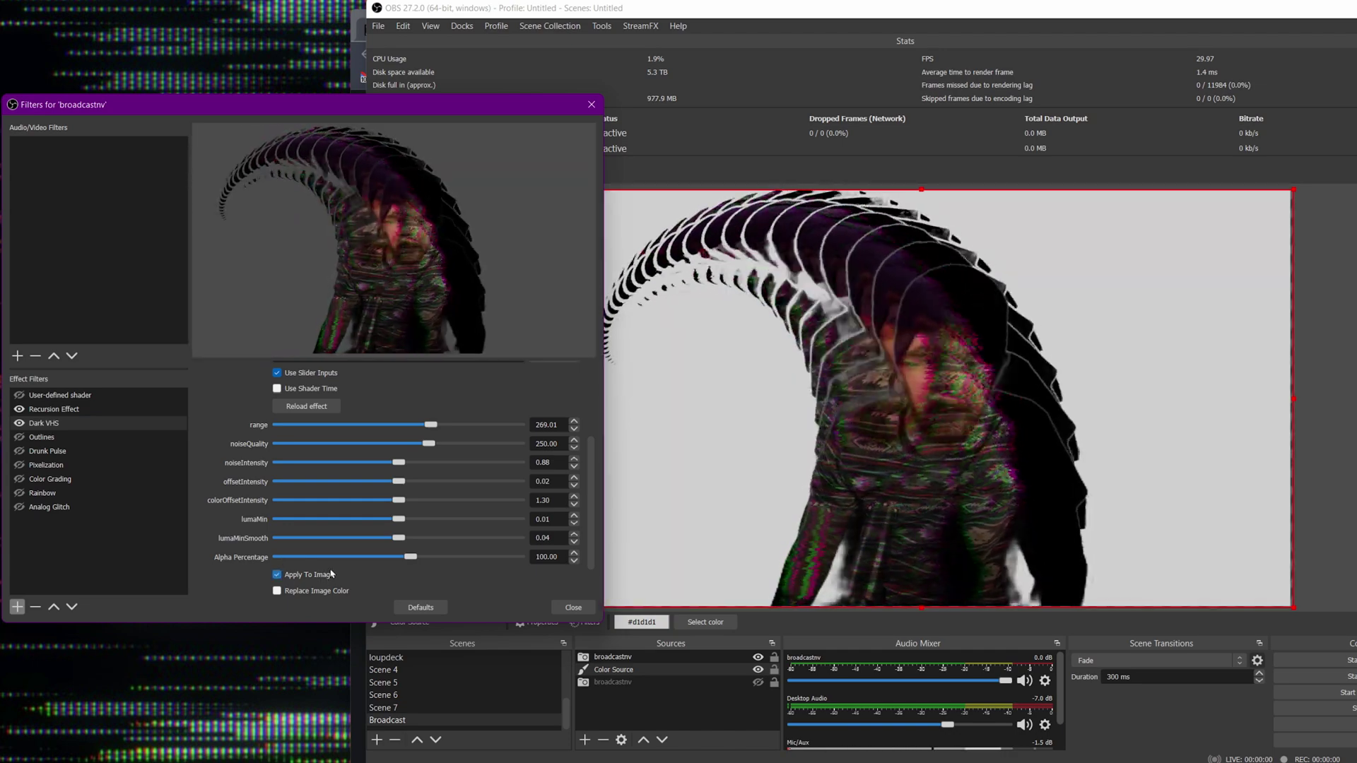
Hide Dark VHS and move the zoom-blur User-defined shader below Recursion Effect.
{"action": "left_click", "coordinate": [20, 424]}
{"action": "left_click", "coordinate": [16, 397]}
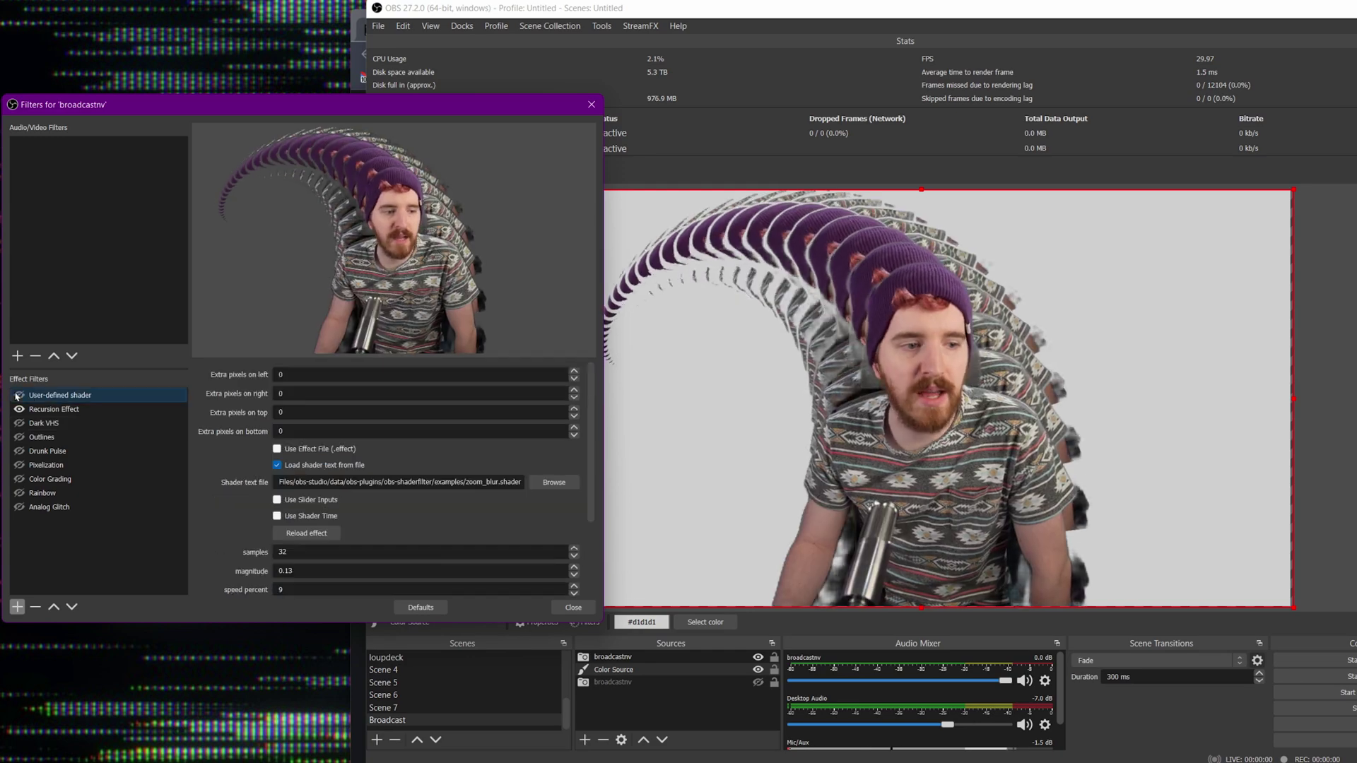
{"action": "left_click", "coordinate": [99, 410]}
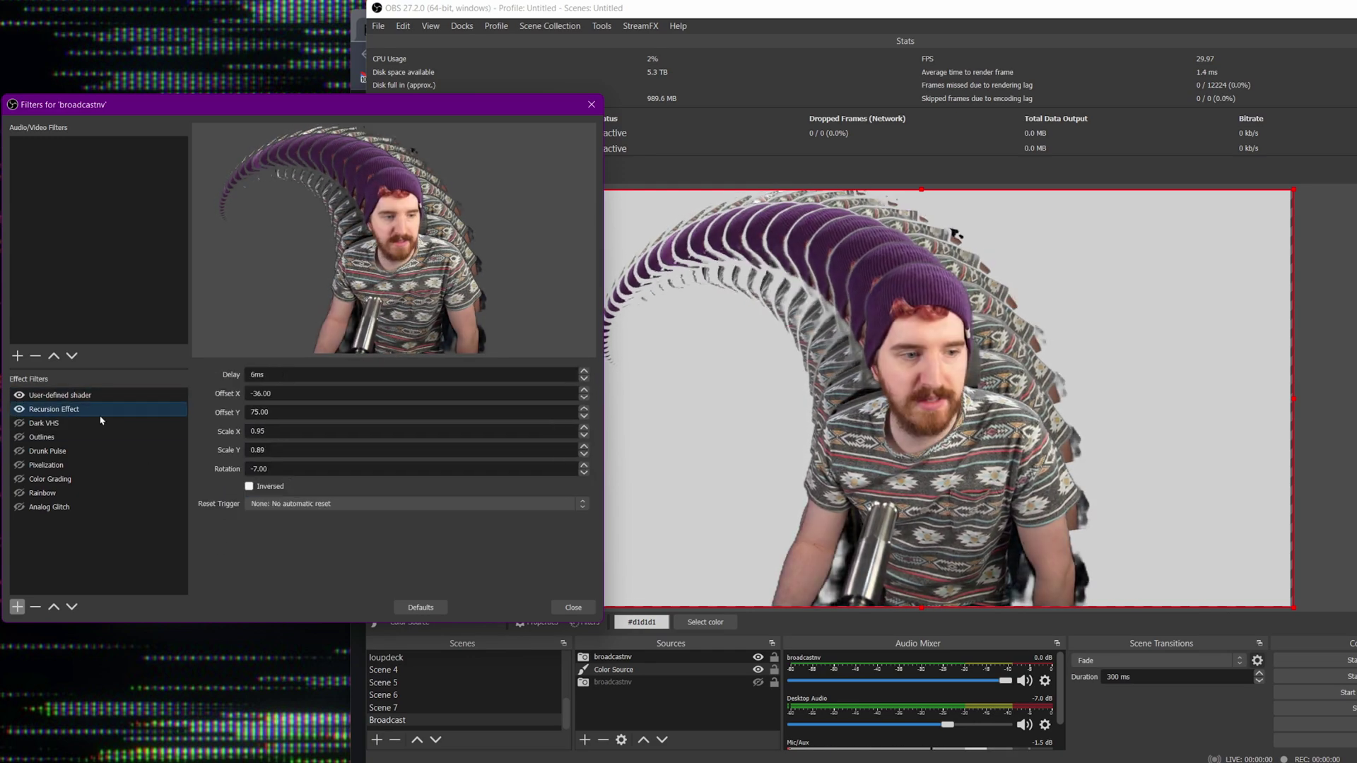
{"action": "left_click", "coordinate": [99, 395]}
{"action": "left_click", "coordinate": [72, 607]}
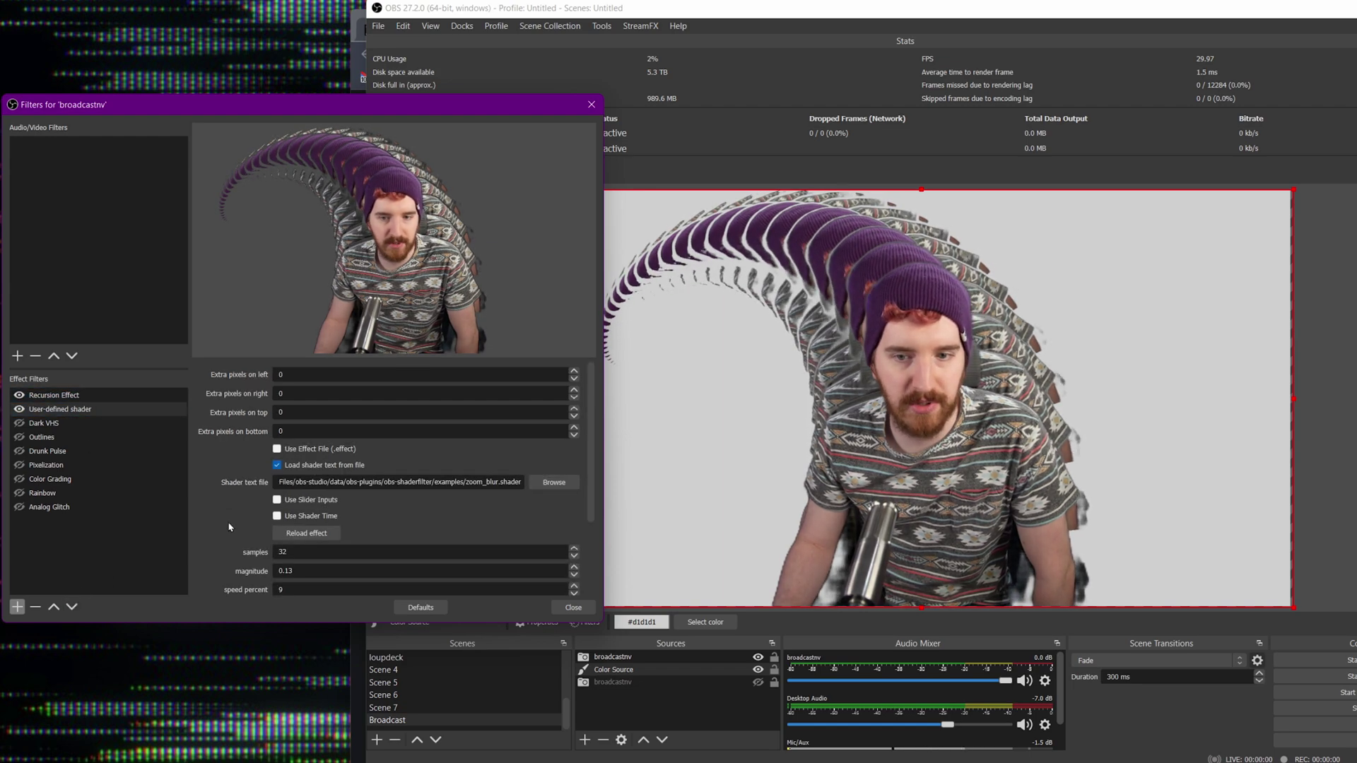
Enable the Outlines emboss filter and hide the zoom-blur shader.
{"action": "scroll", "coordinate": [233, 528], "scroll_direction": "down", "scroll_amount": 3}
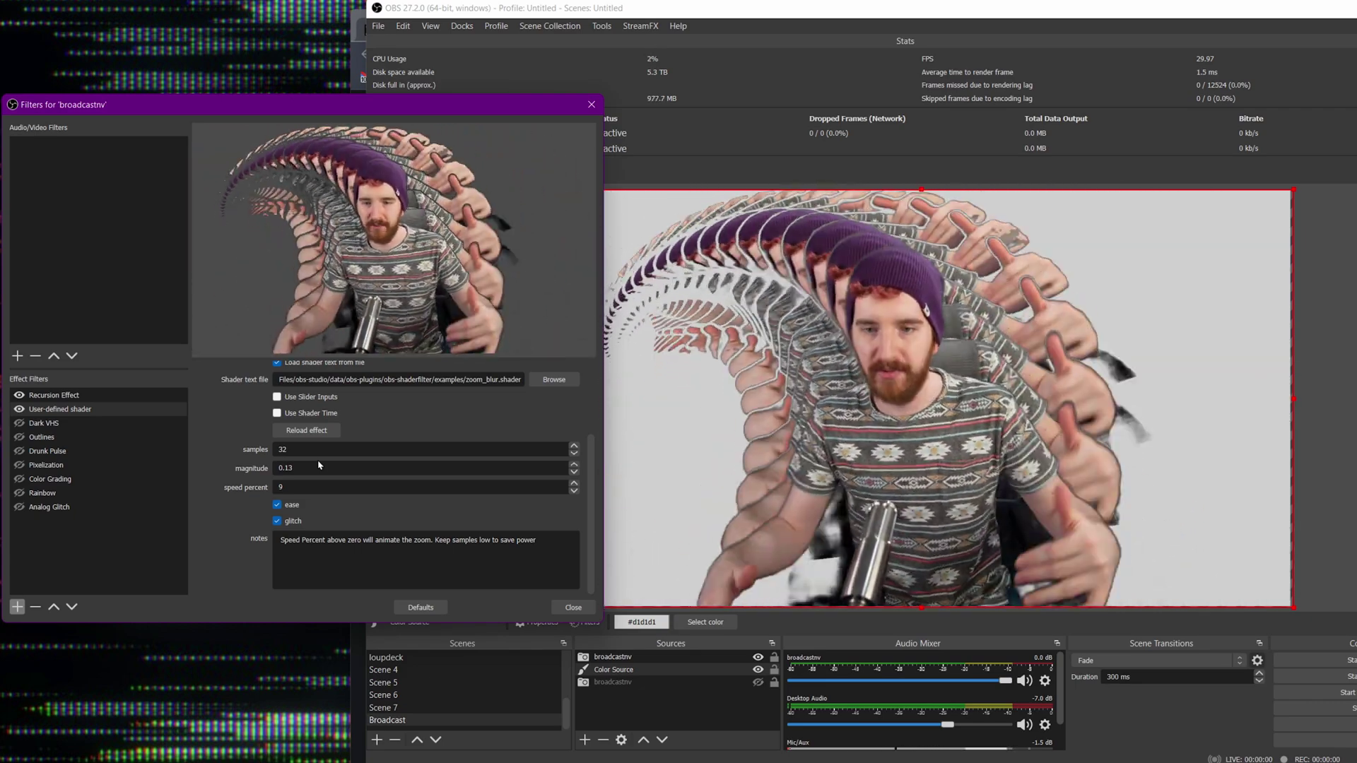
{"action": "left_click", "coordinate": [19, 437]}
{"action": "left_click", "coordinate": [19, 410]}
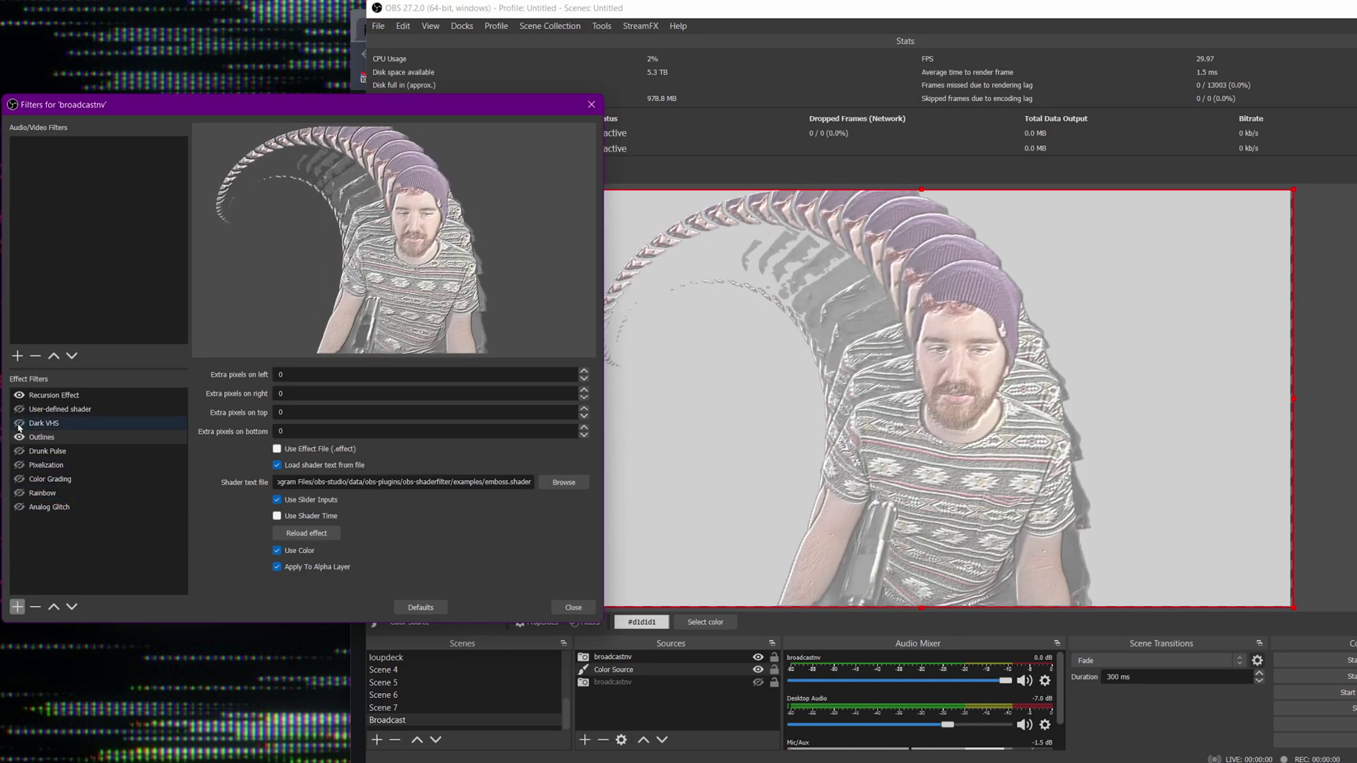
Preview Color Grading's pink tint, then switch it back off.
{"action": "left_click", "coordinate": [19, 479]}
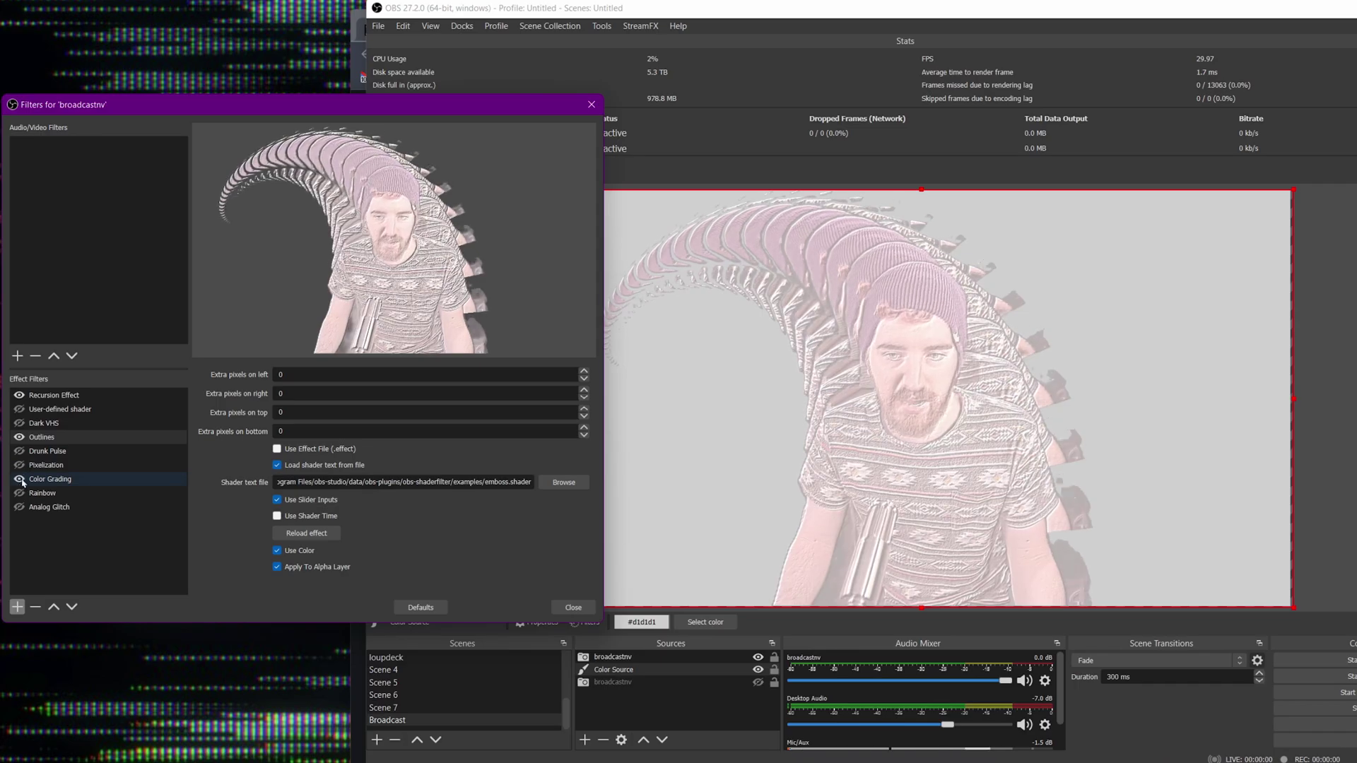
{"action": "left_click", "coordinate": [19, 479]}
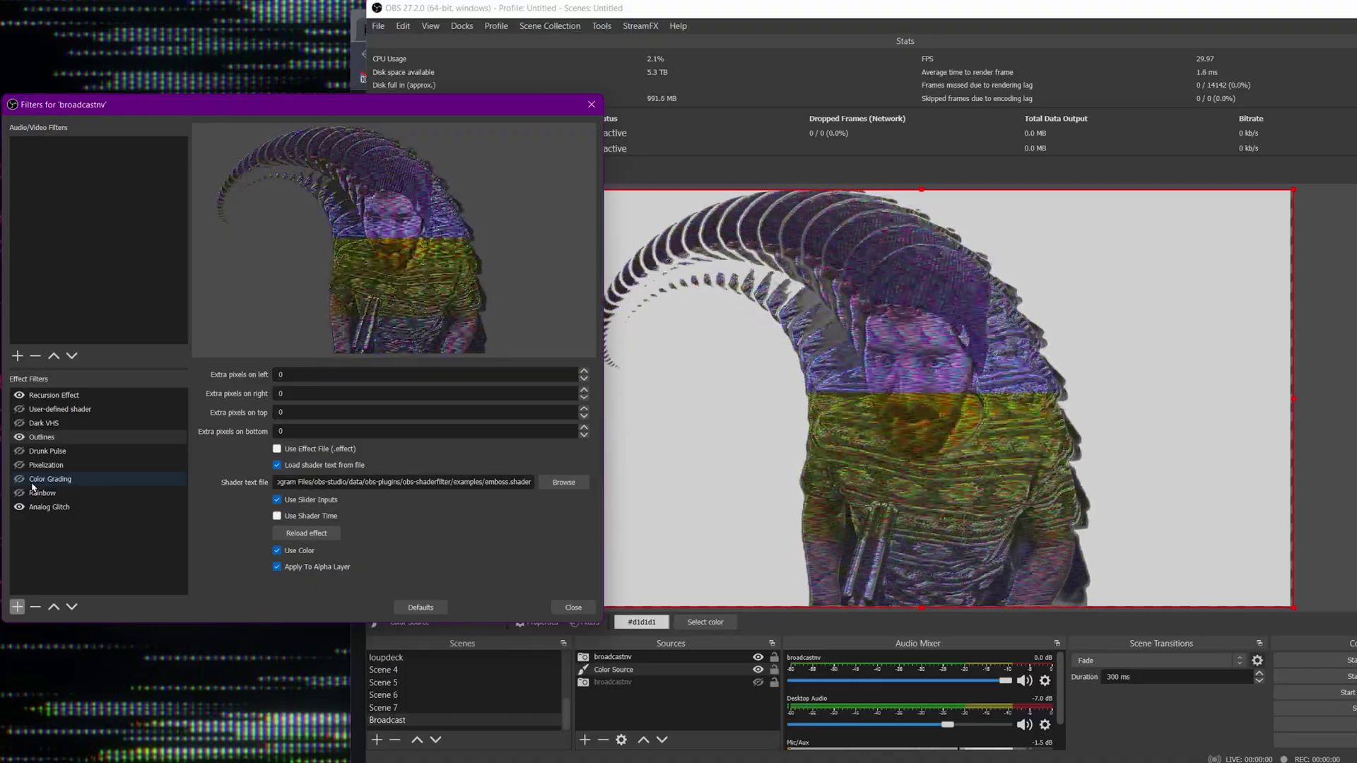
Point Analog Glitch's shader text file to glitch_analog.shader from the shaderfilter examples folder.
{"action": "left_click", "coordinate": [44, 506]}
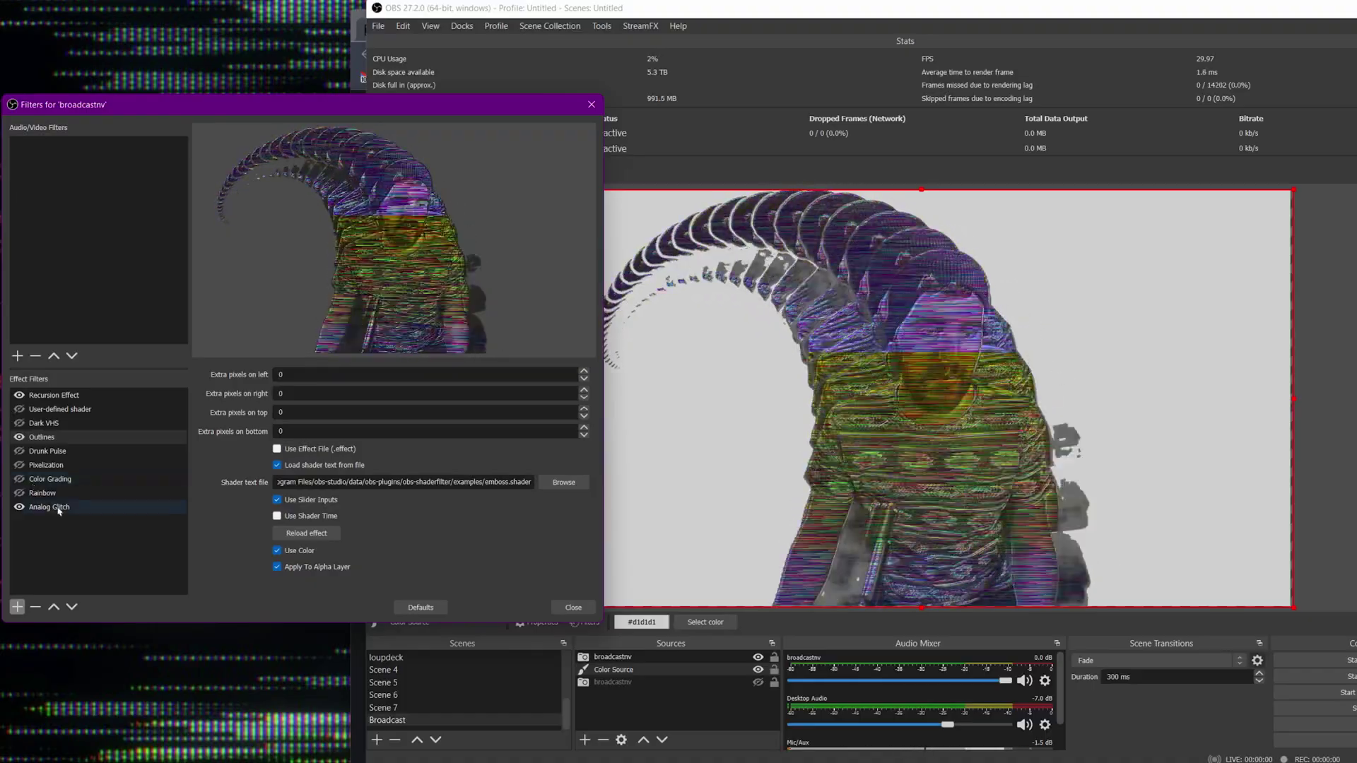
{"action": "left_click", "coordinate": [555, 482]}
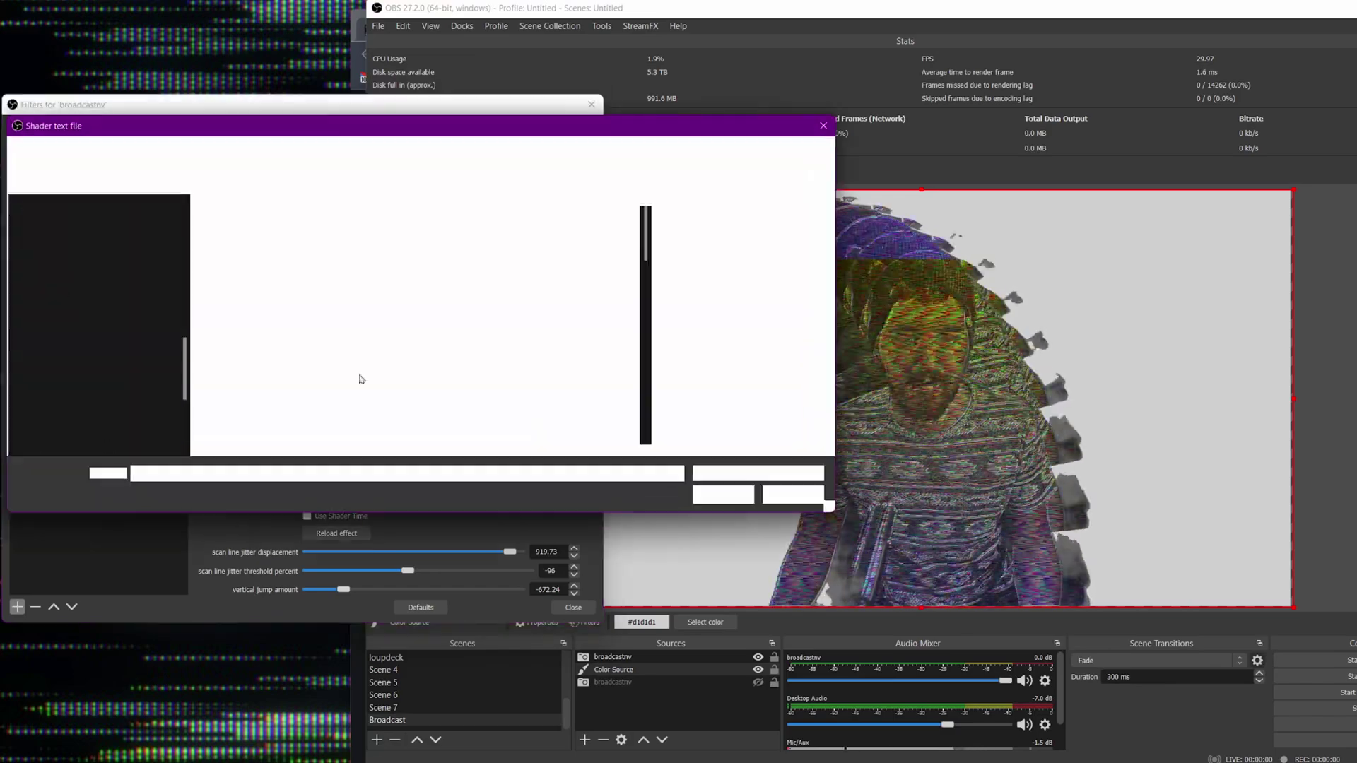
{"action": "scroll", "coordinate": [518, 359], "scroll_direction": "down", "scroll_amount": 5}
{"action": "scroll", "coordinate": [518, 359], "scroll_direction": "up", "scroll_amount": 3}
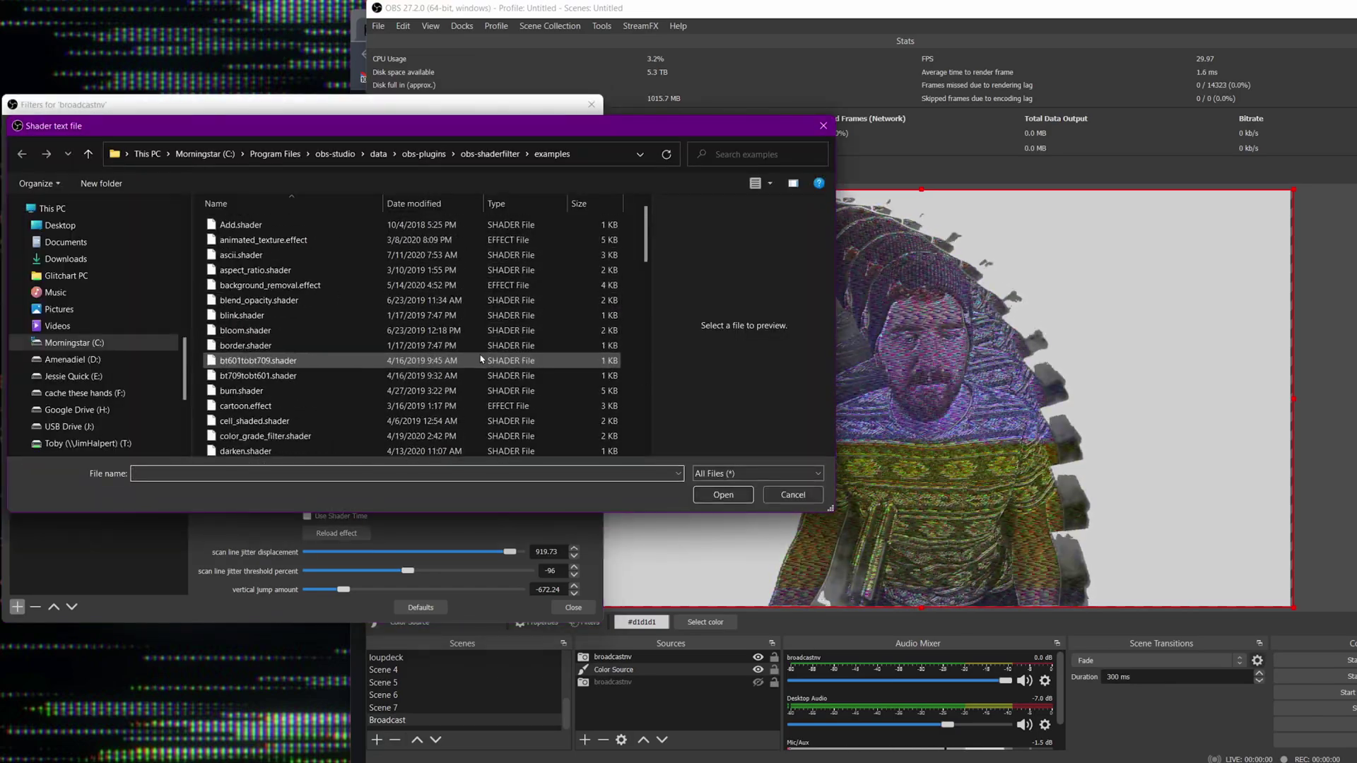
{"action": "scroll", "coordinate": [509, 356], "scroll_direction": "down", "scroll_amount": 3}
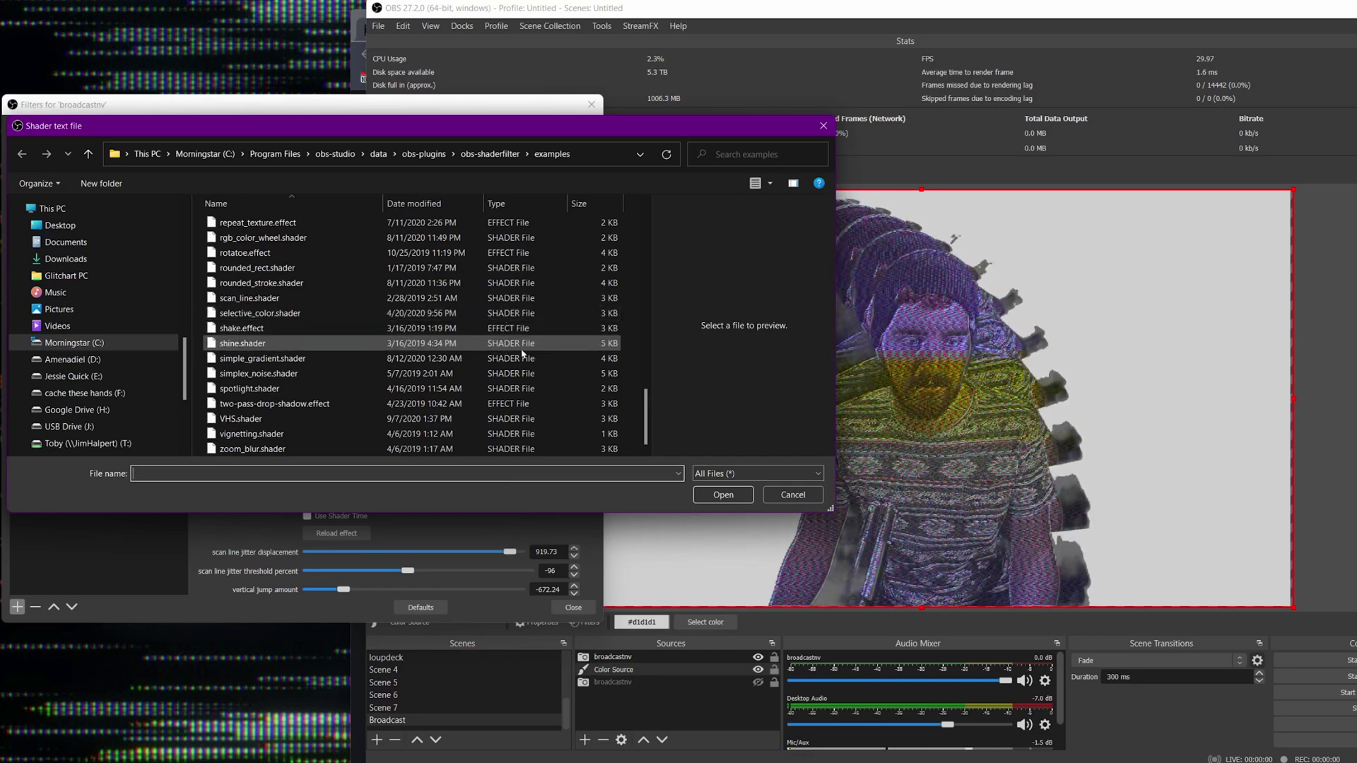
{"action": "scroll", "coordinate": [348, 398], "scroll_direction": "up", "scroll_amount": 15}
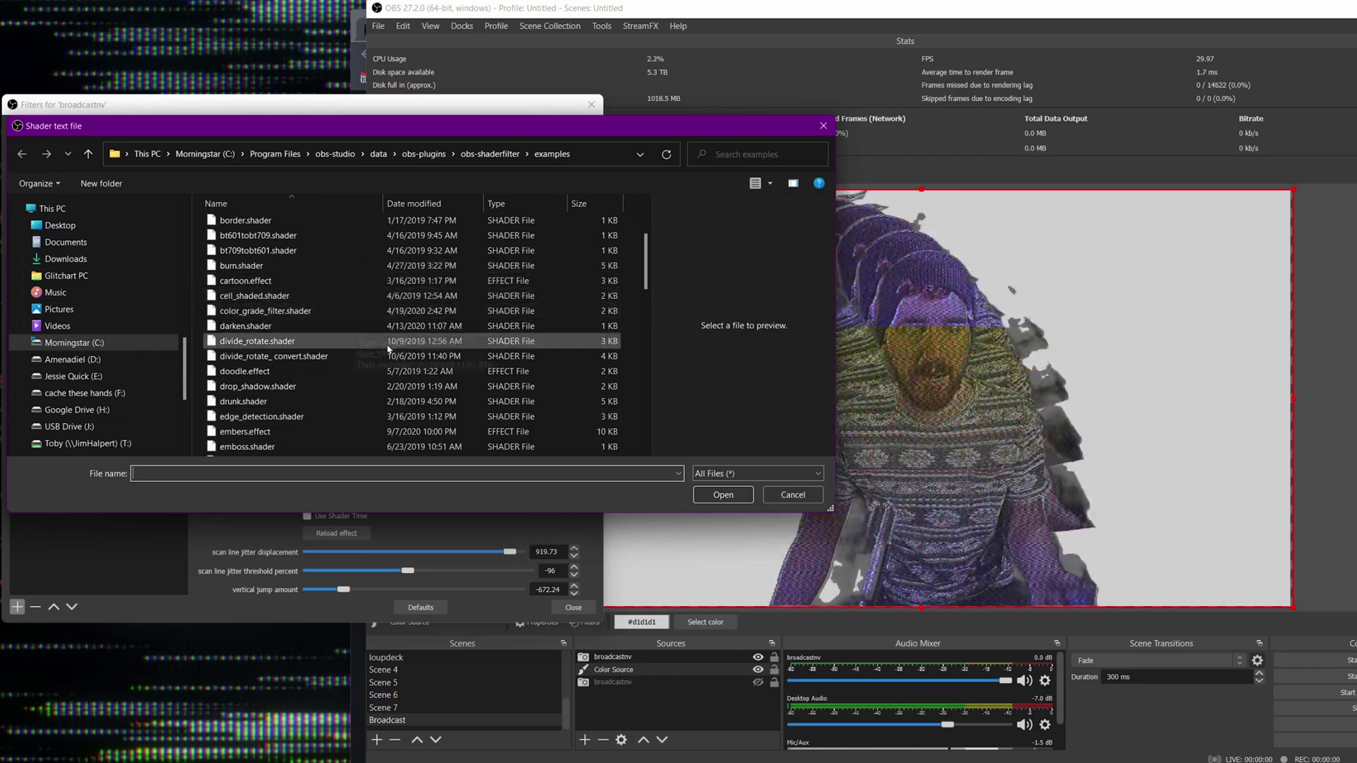
{"action": "scroll", "coordinate": [404, 344], "scroll_direction": "down", "scroll_amount": 4}
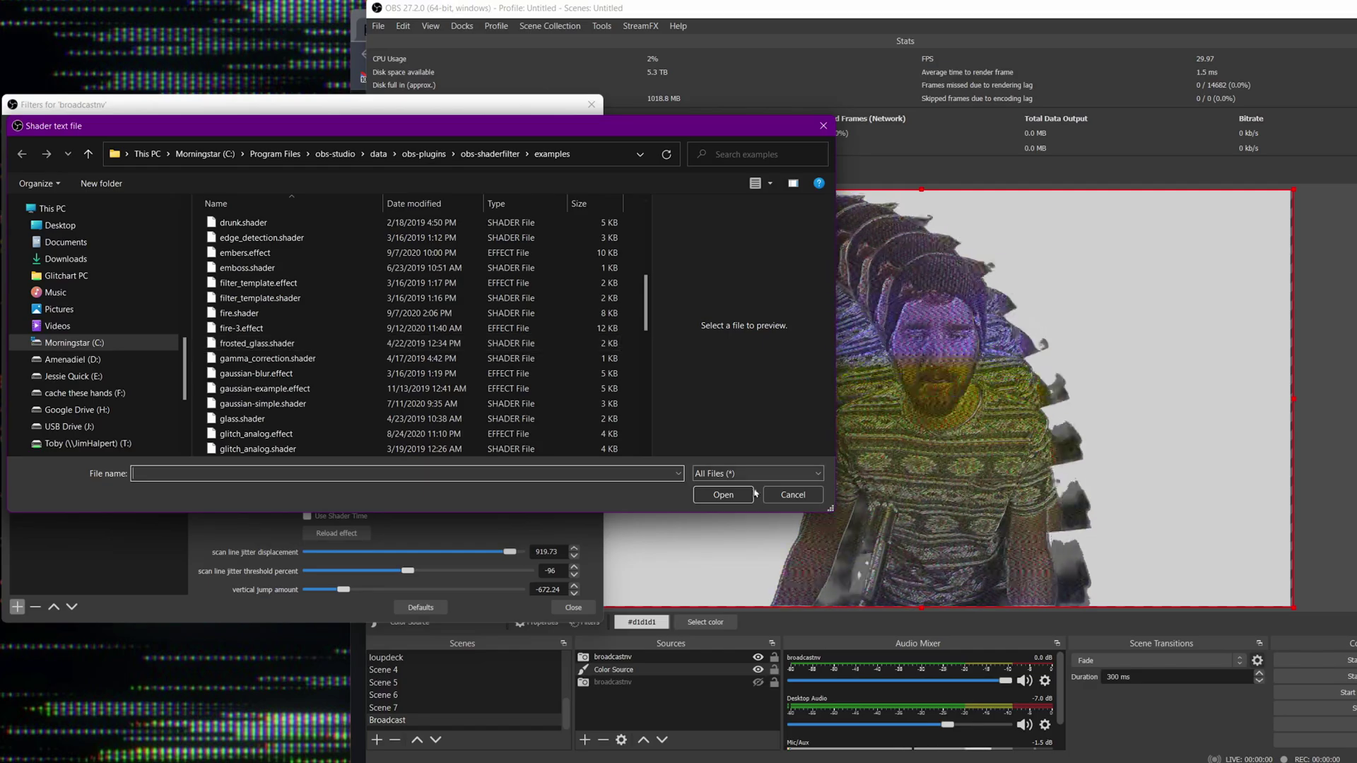
{"action": "double_click", "coordinate": [554, 448]}
{"action": "left_click_drag", "start_coordinate": [592, 415], "coordinate": [584, 479]}
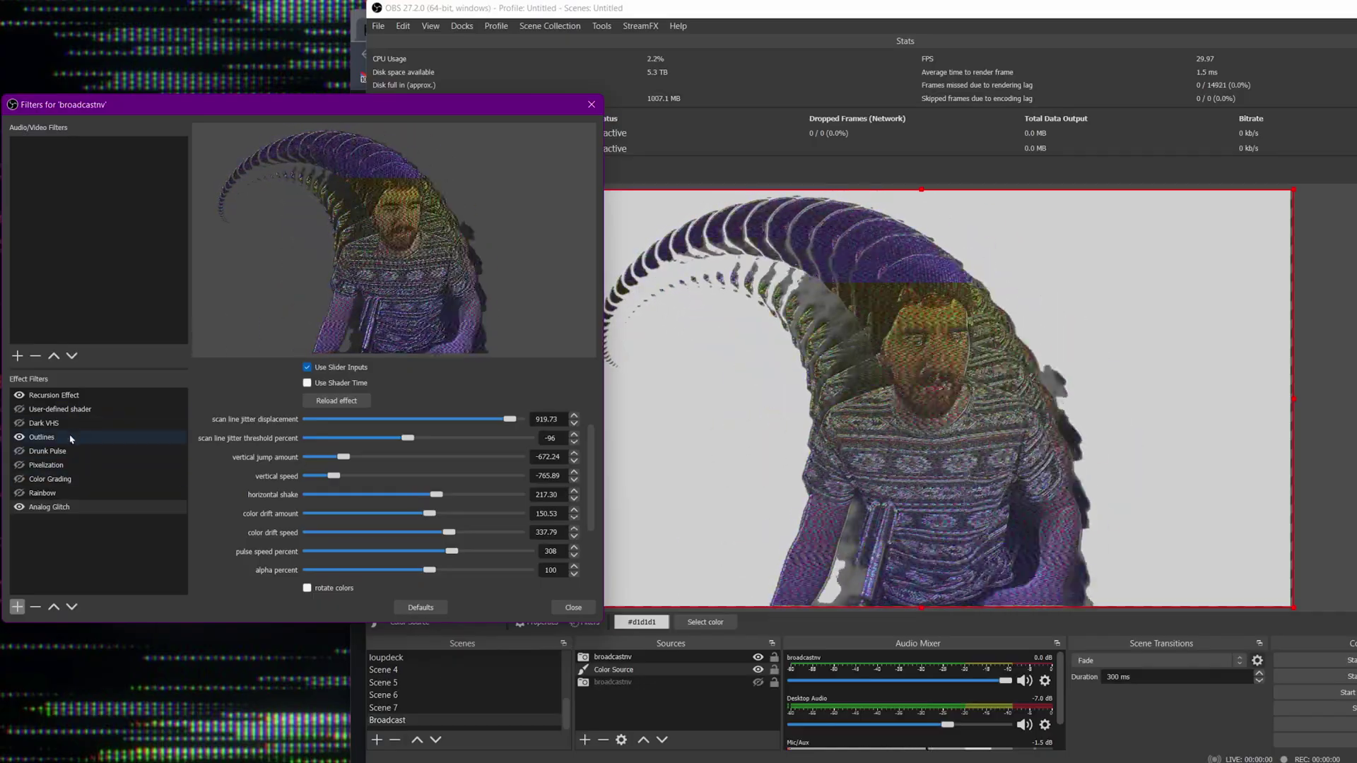
Try Rainbow below Analog Glitch, then return it above Analog Glitch.
{"action": "left_click", "coordinate": [43, 437]}
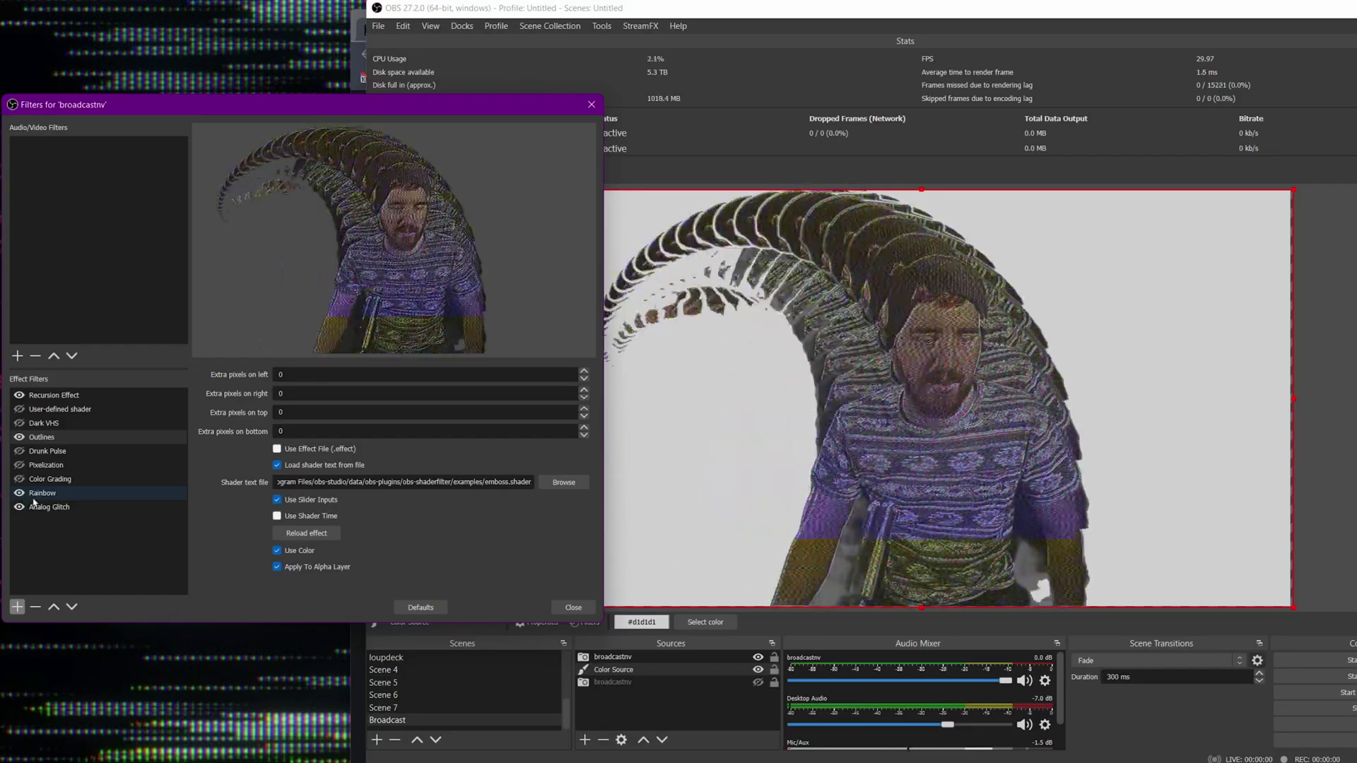
{"action": "left_click", "coordinate": [29, 494]}
{"action": "left_click", "coordinate": [72, 607]}
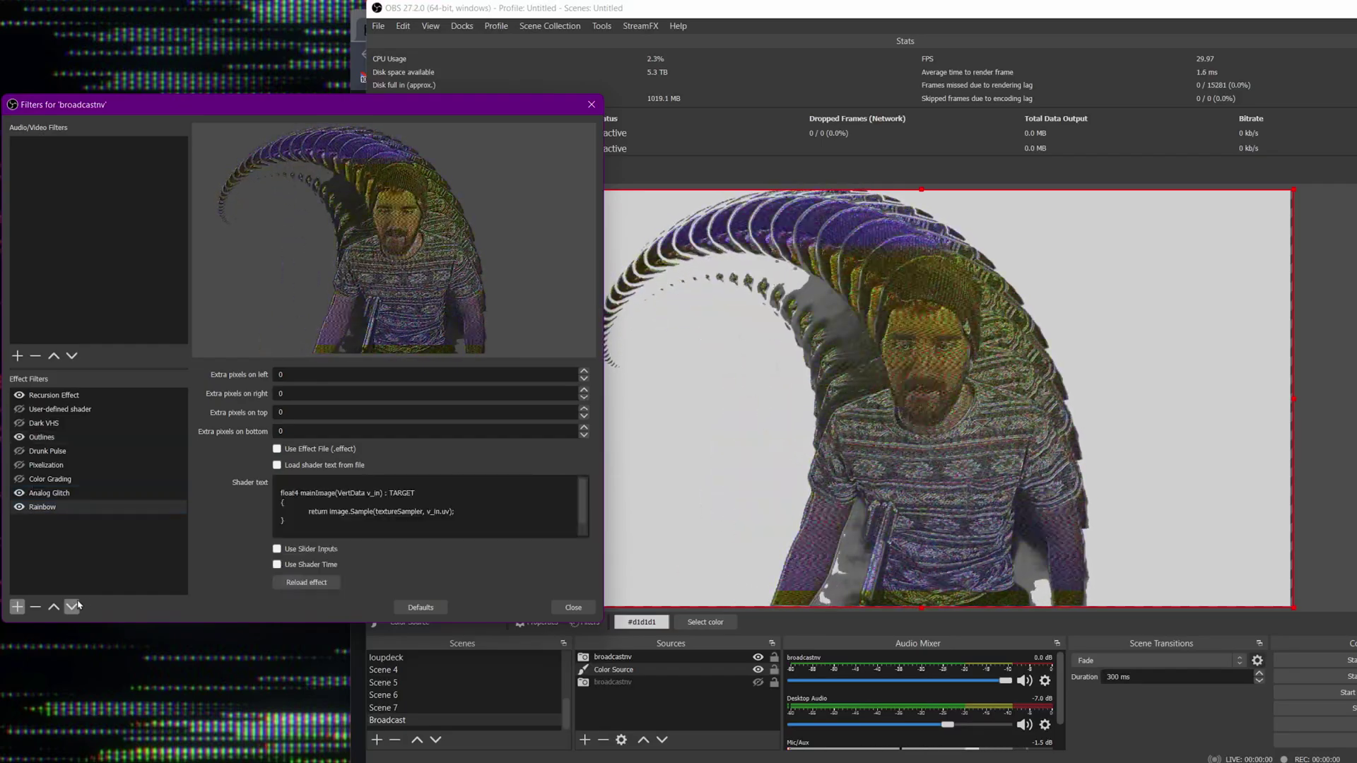
{"action": "left_click", "coordinate": [55, 606]}
{"action": "left_click", "coordinate": [55, 478]}
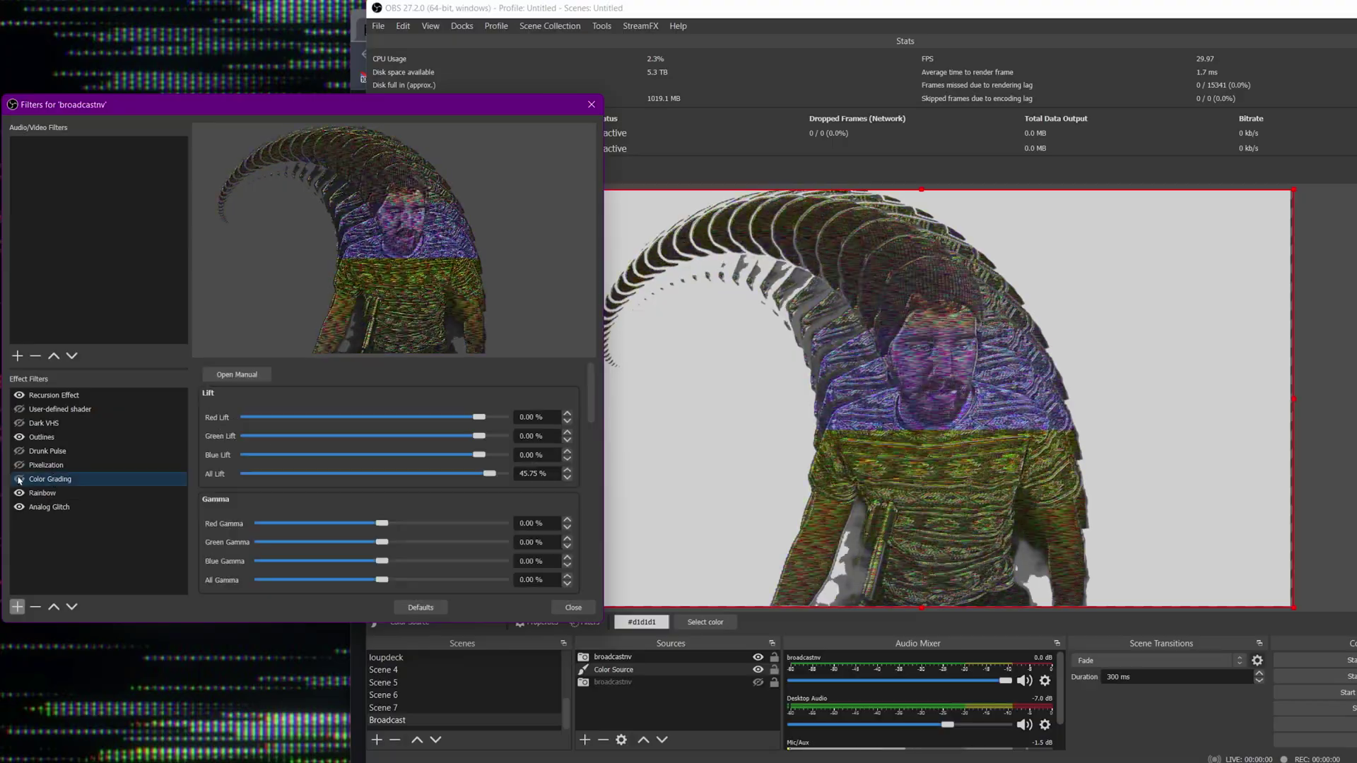
Move Color Grading below Rainbow and review its Gain and Offset settings.
{"action": "left_click", "coordinate": [73, 606]}
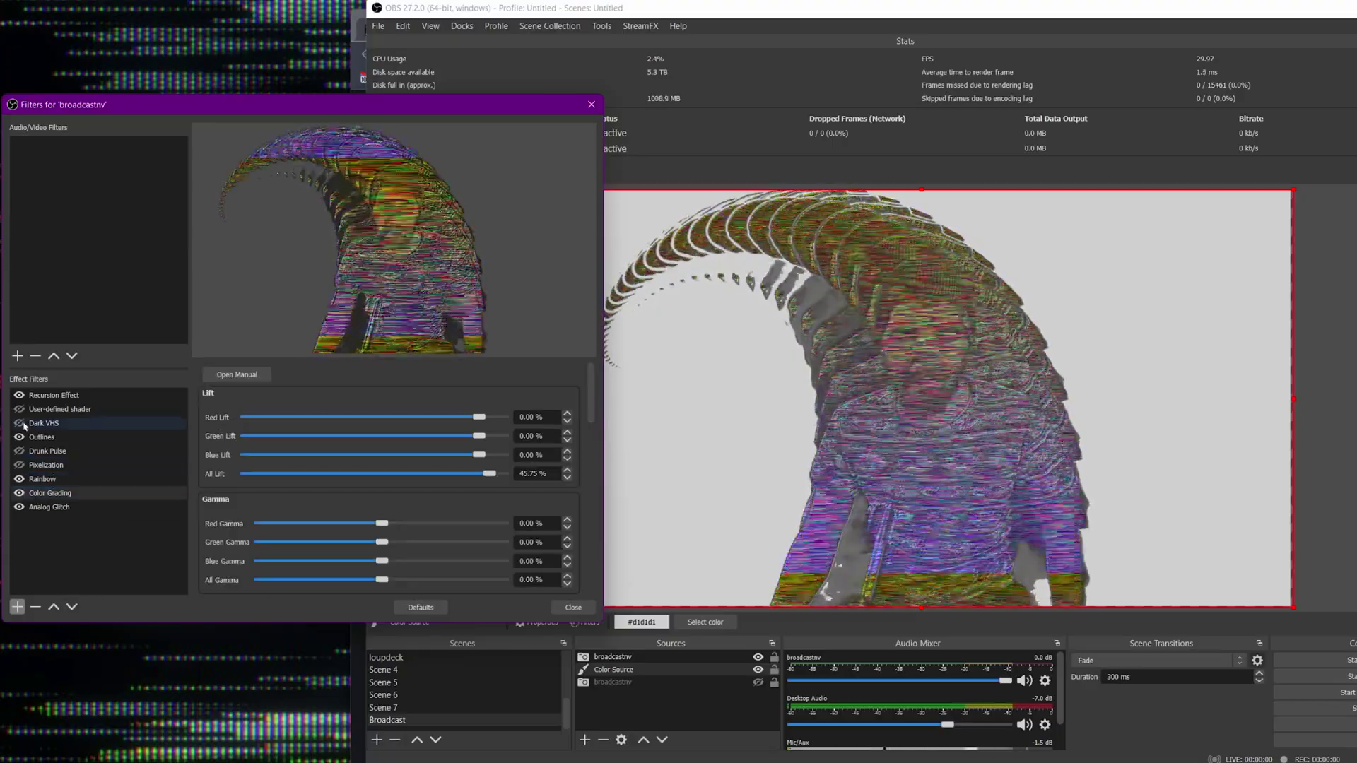
{"action": "scroll", "coordinate": [377, 438], "scroll_direction": "down", "scroll_amount": 2}
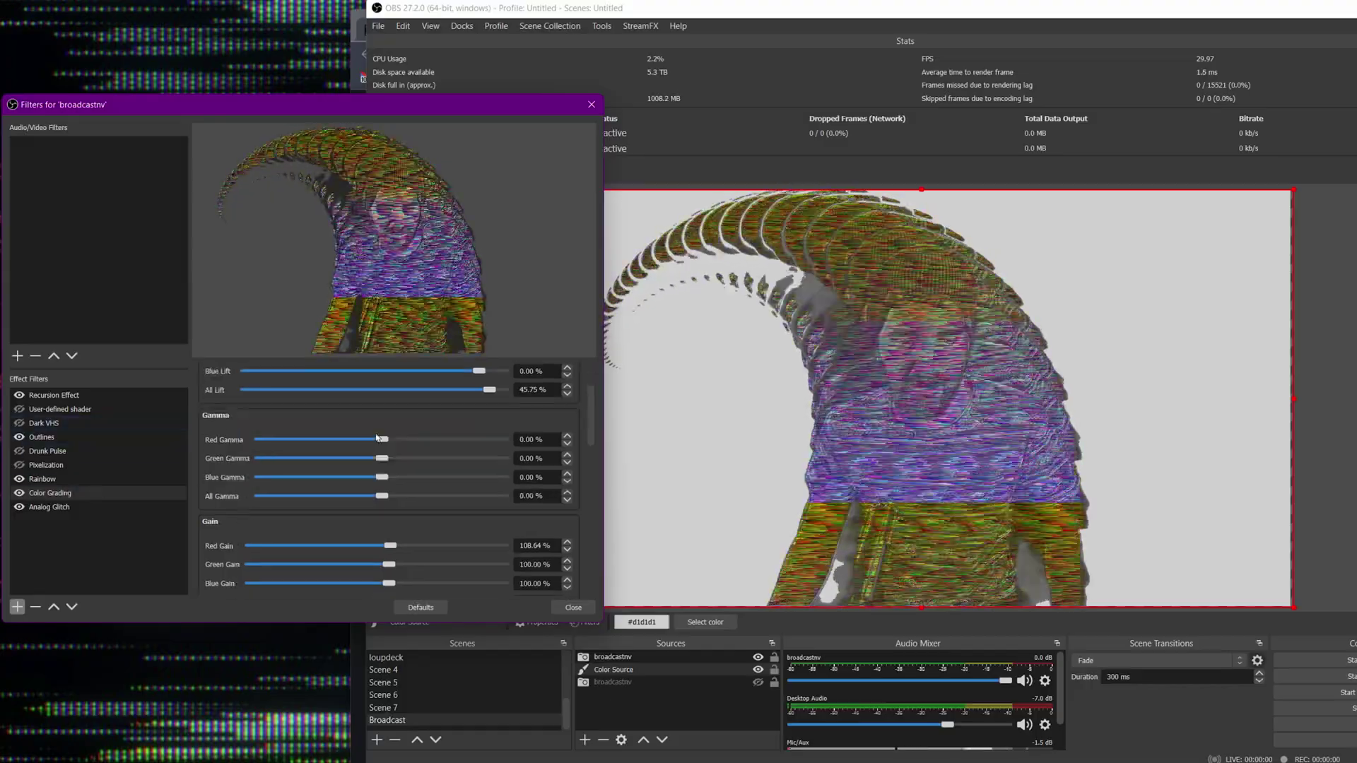
{"action": "scroll", "coordinate": [251, 509], "scroll_direction": "down", "scroll_amount": 3}
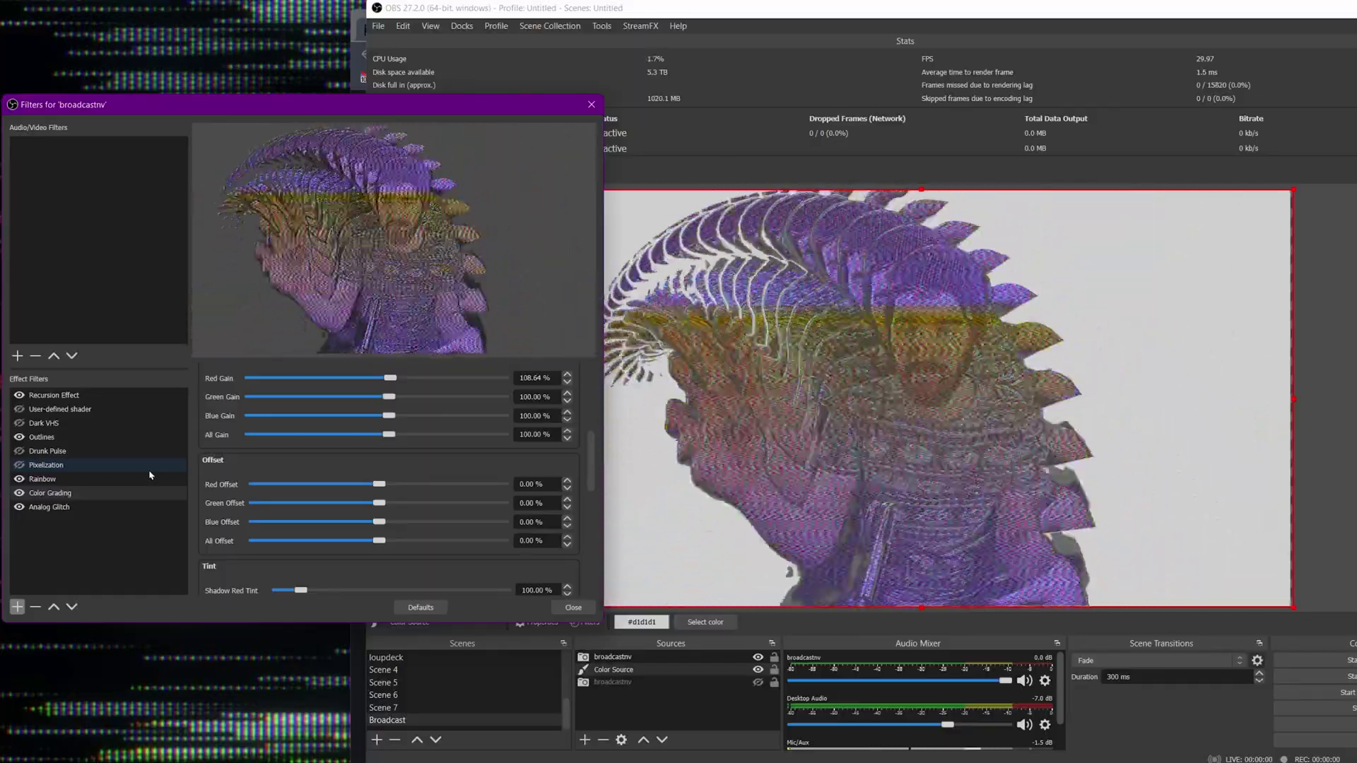
{"action": "left_click", "coordinate": [42, 466]}
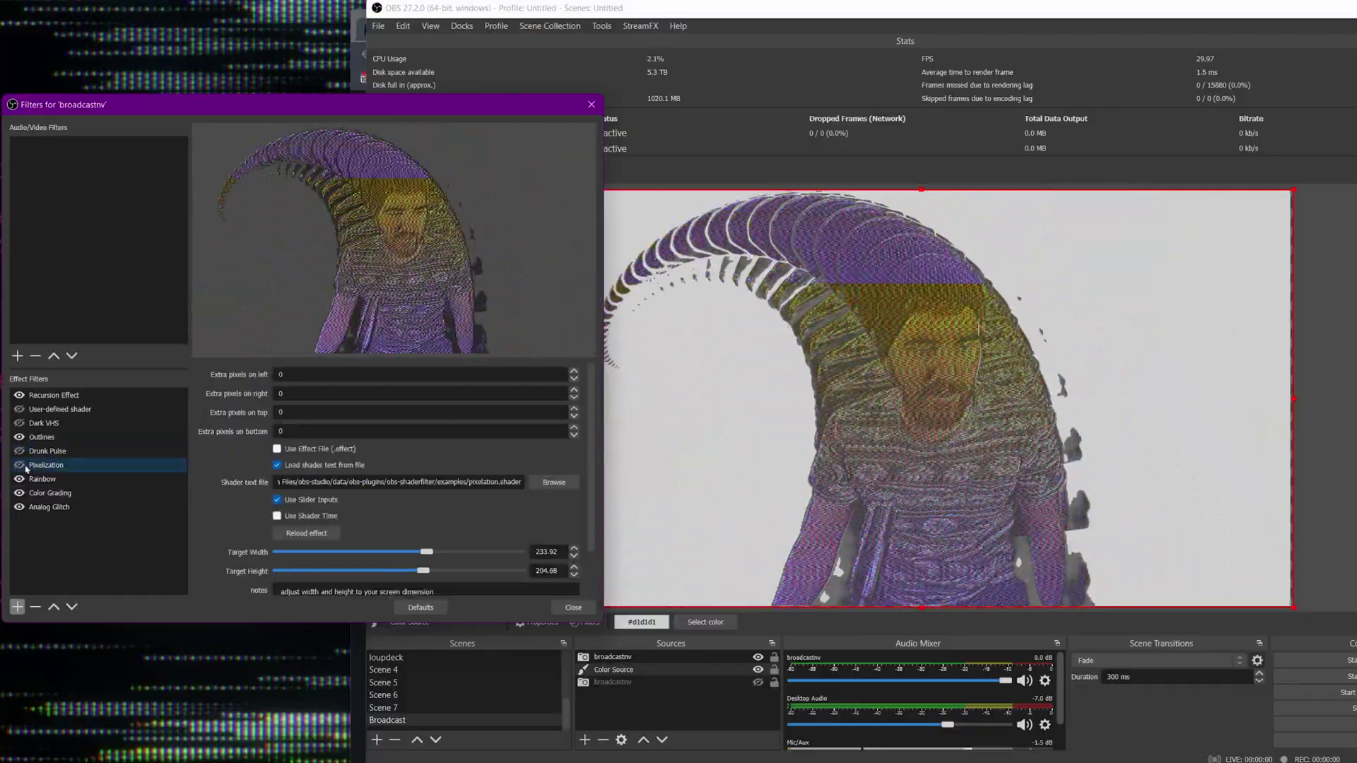
Hide the Analog Glitch, Color Grading and Outlines filters.
{"action": "left_click", "coordinate": [19, 507]}
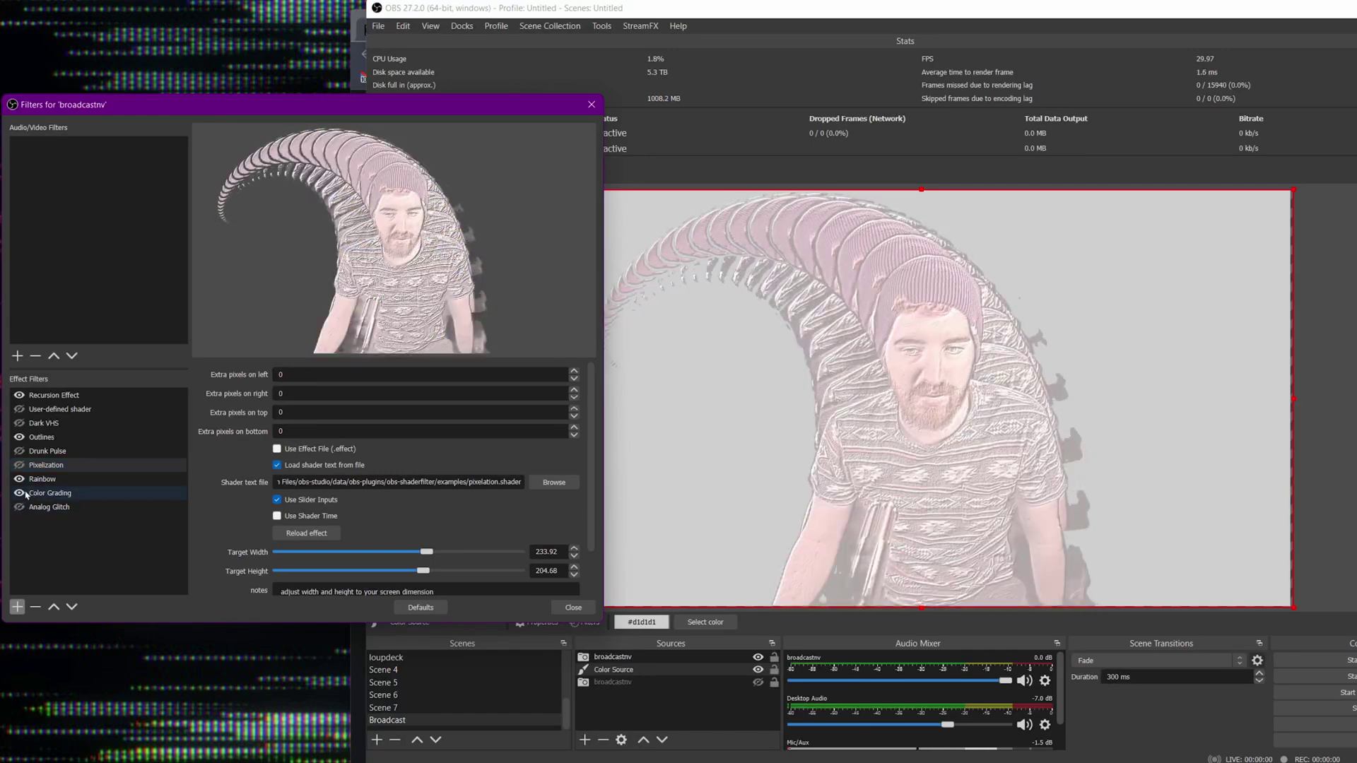
{"action": "left_click", "coordinate": [19, 493]}
{"action": "left_click", "coordinate": [19, 437]}
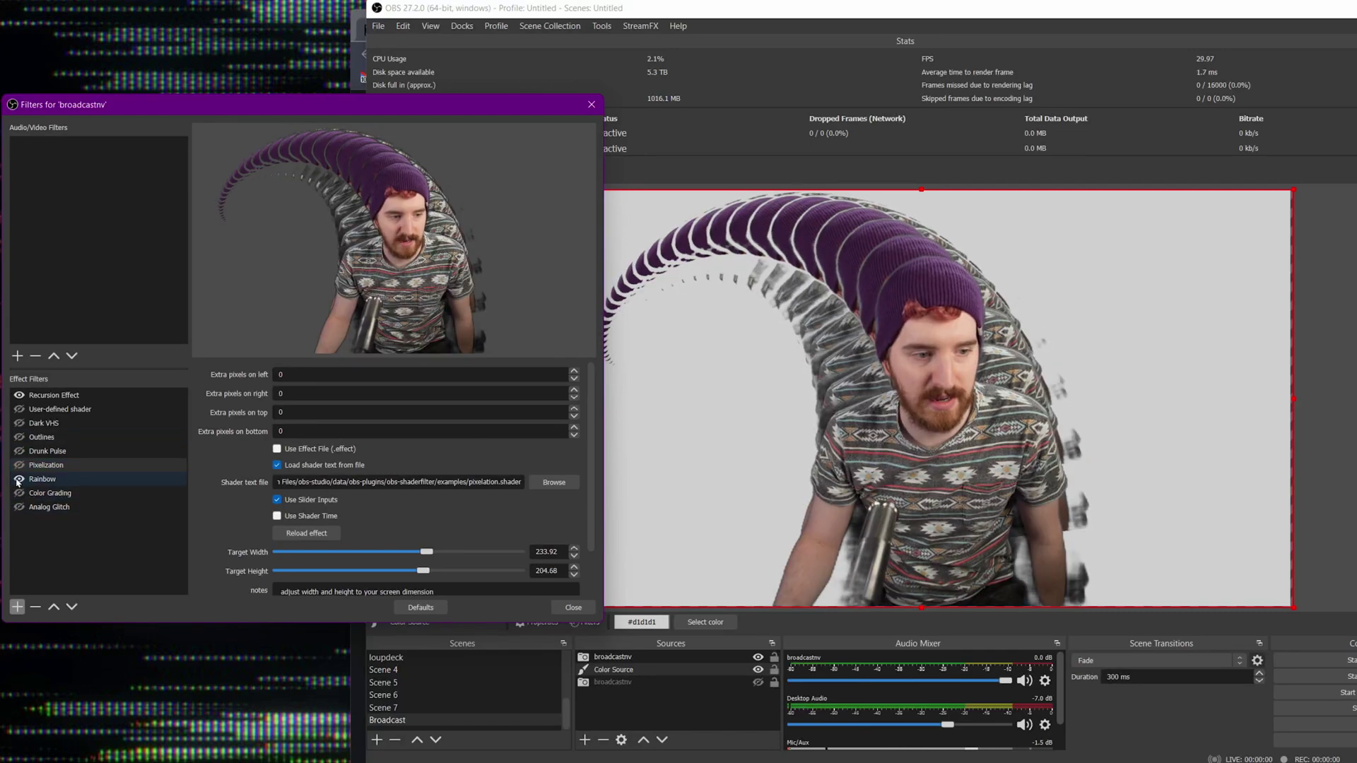
Make the Rainbow filter load its shader from the rainbow.shader file.
{"action": "left_click", "coordinate": [47, 483]}
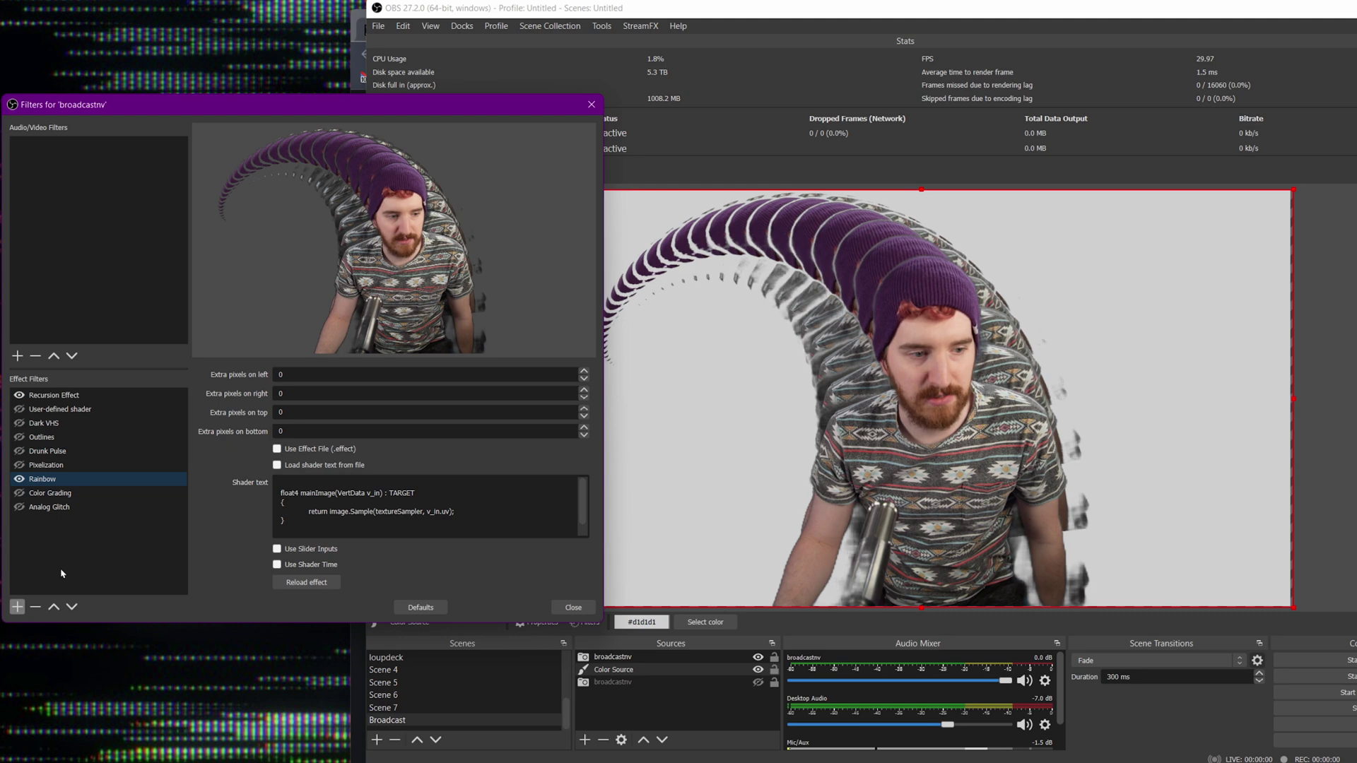
{"action": "left_click", "coordinate": [353, 466]}
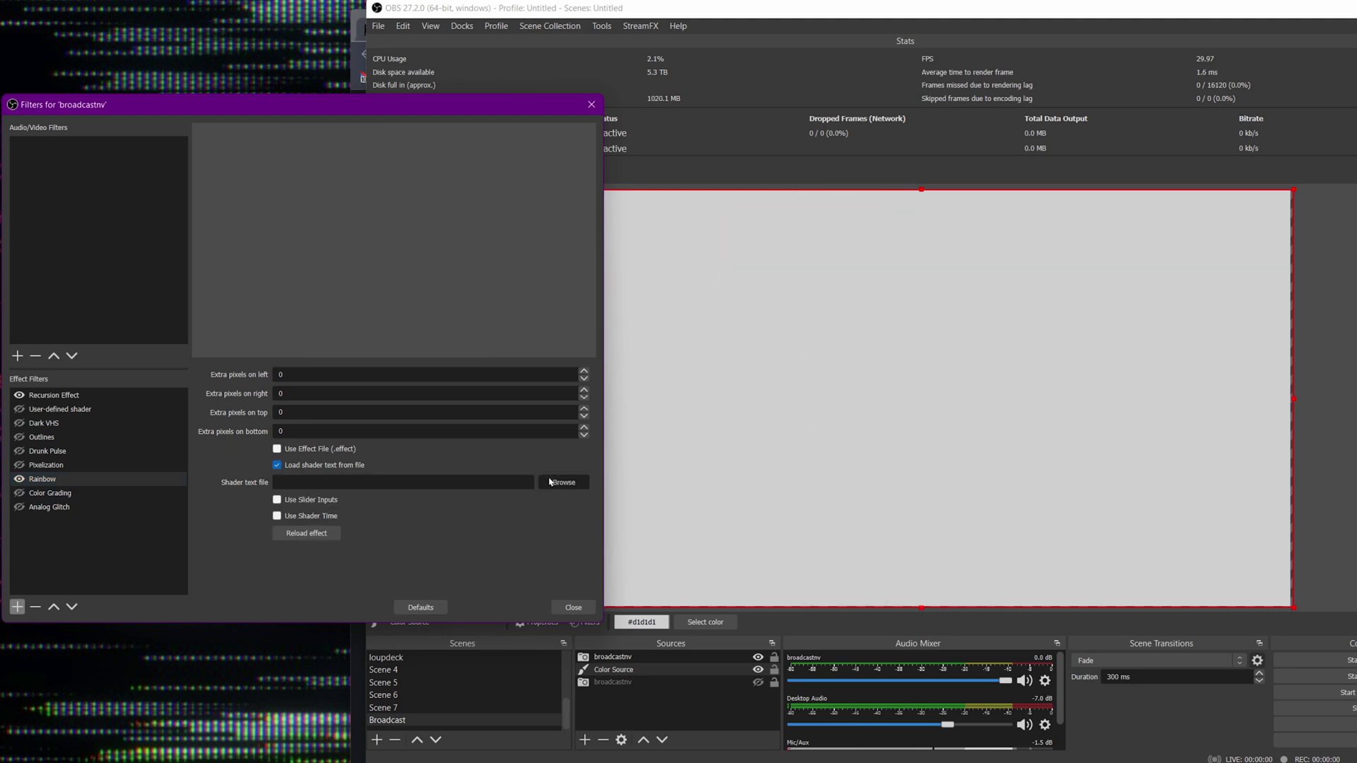
{"action": "left_click", "coordinate": [563, 482]}
{"action": "left_click", "coordinate": [348, 354]}
{"action": "scroll", "coordinate": [318, 318], "scroll_direction": "down", "scroll_amount": 5}
{"action": "left_click", "coordinate": [249, 221]}
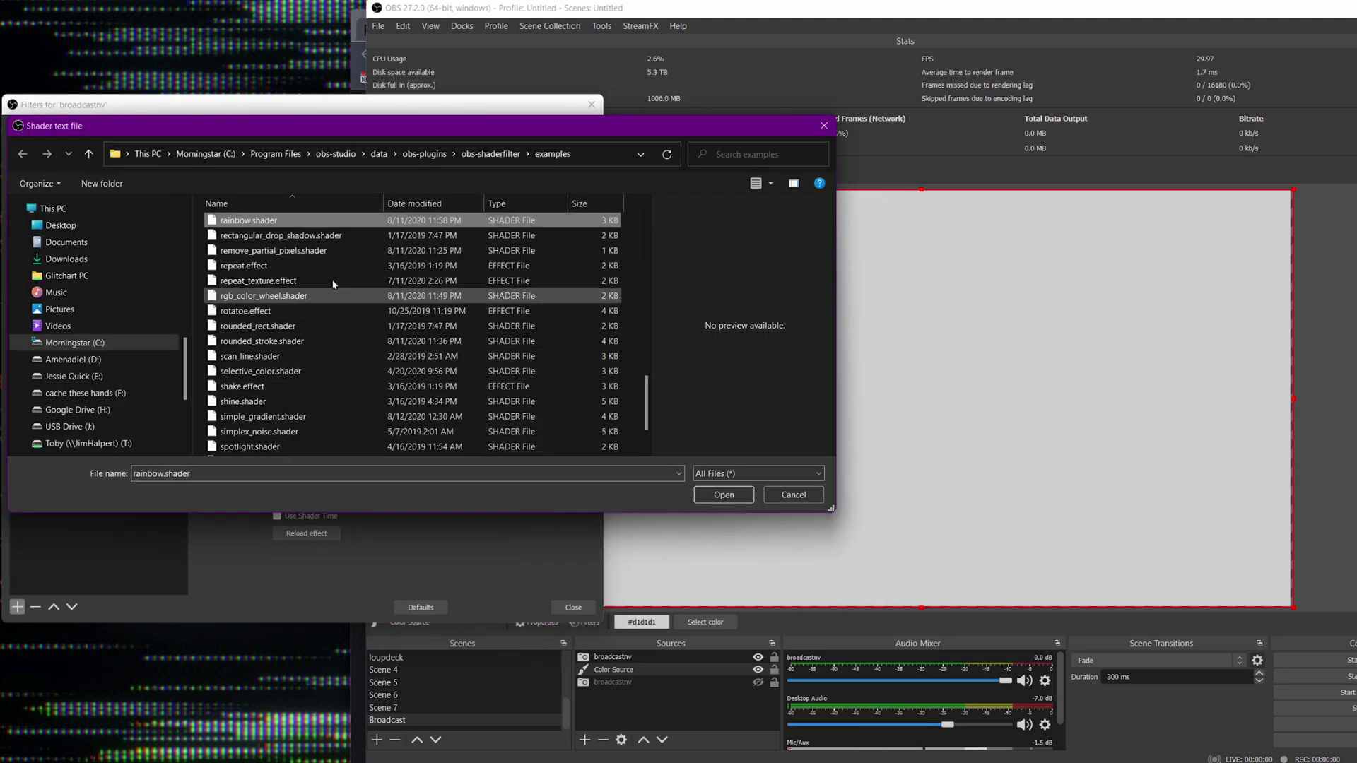
{"action": "key", "text": "Return"}
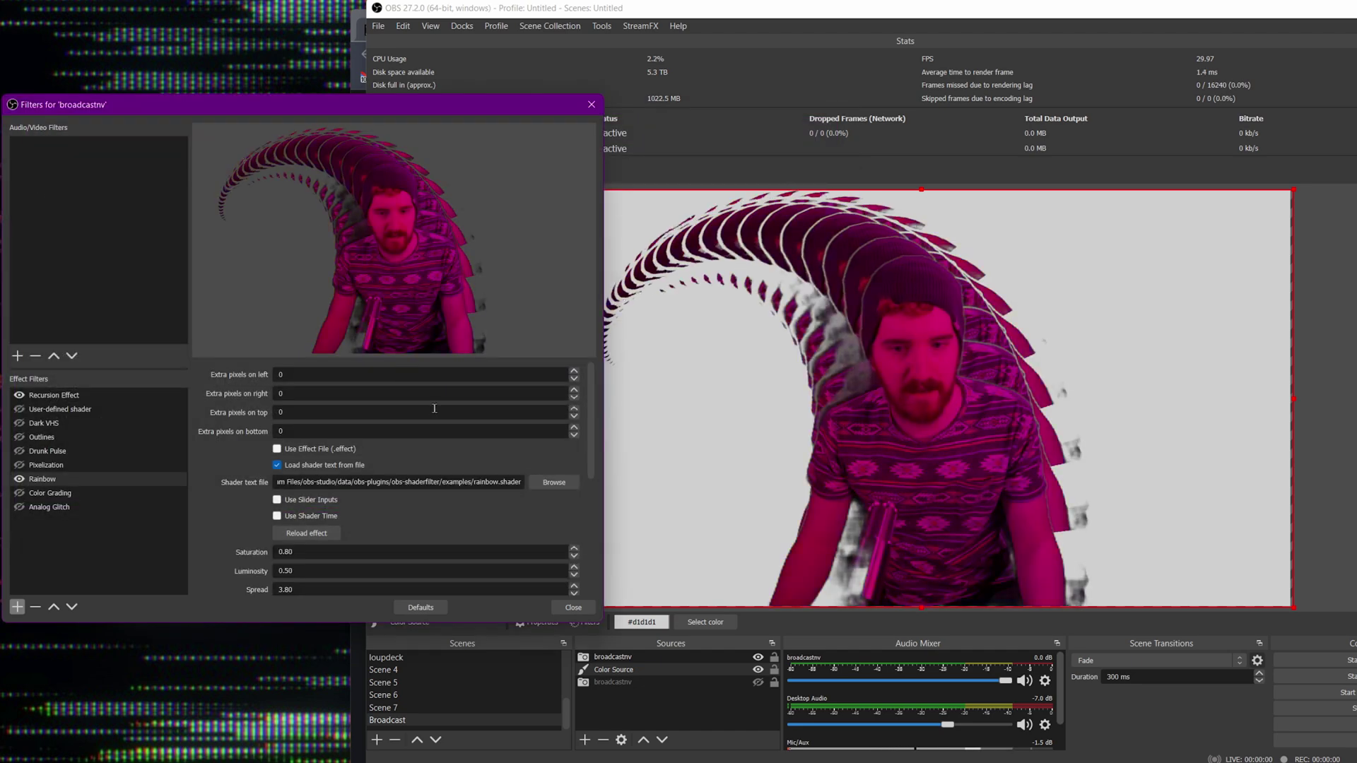
Re-enable Color Grading and Analog Glitch, moving Rainbow below and then back above Color Grading.
{"action": "left_click", "coordinate": [19, 494]}
{"action": "left_click", "coordinate": [72, 607]}
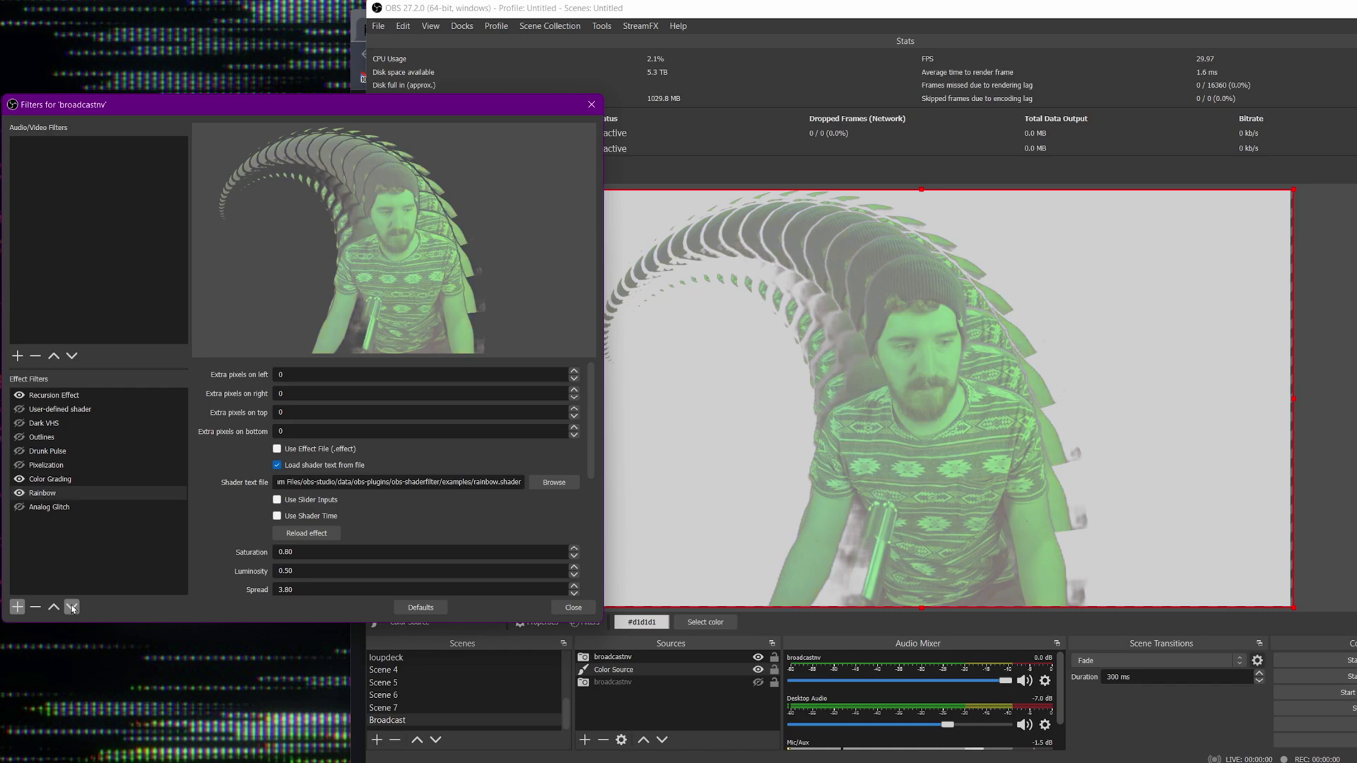
{"action": "left_click", "coordinate": [19, 507]}
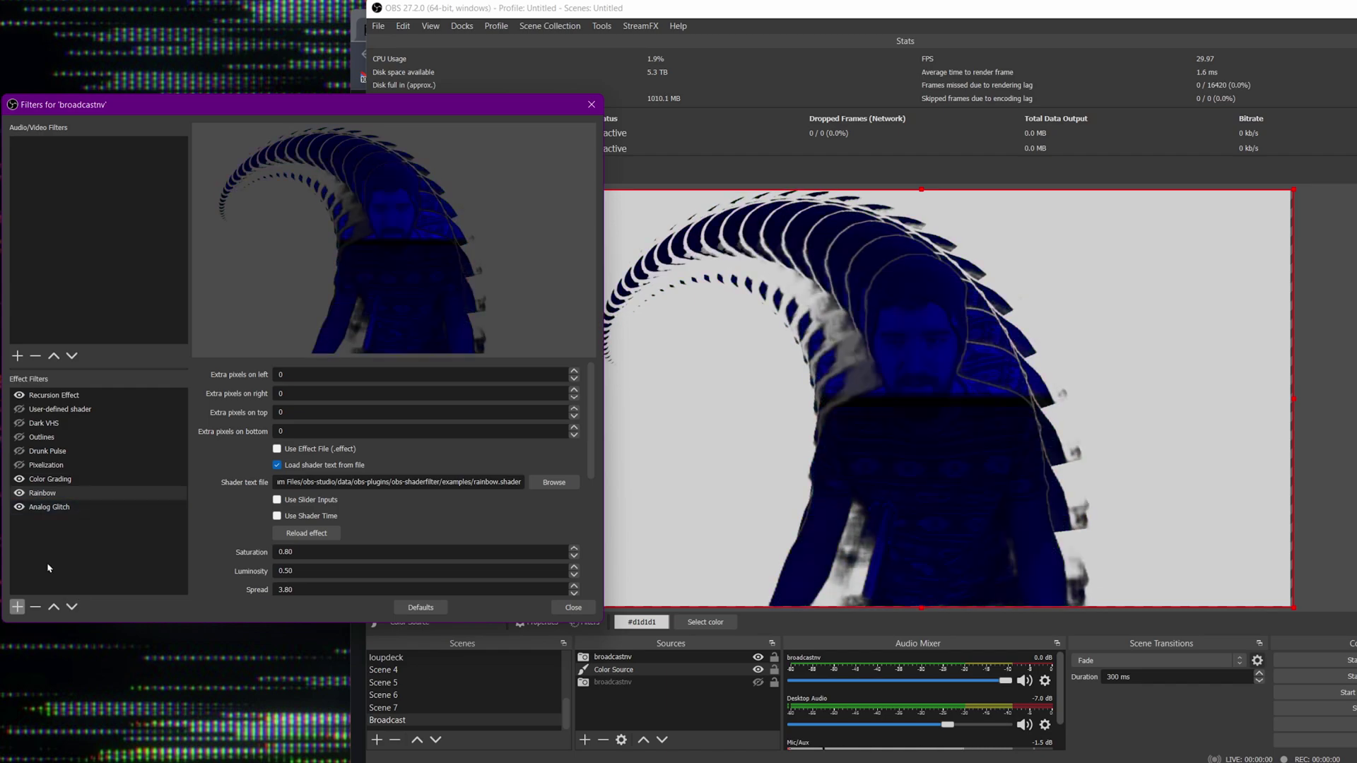
{"action": "left_click", "coordinate": [53, 607]}
{"action": "left_click", "coordinate": [53, 607]}
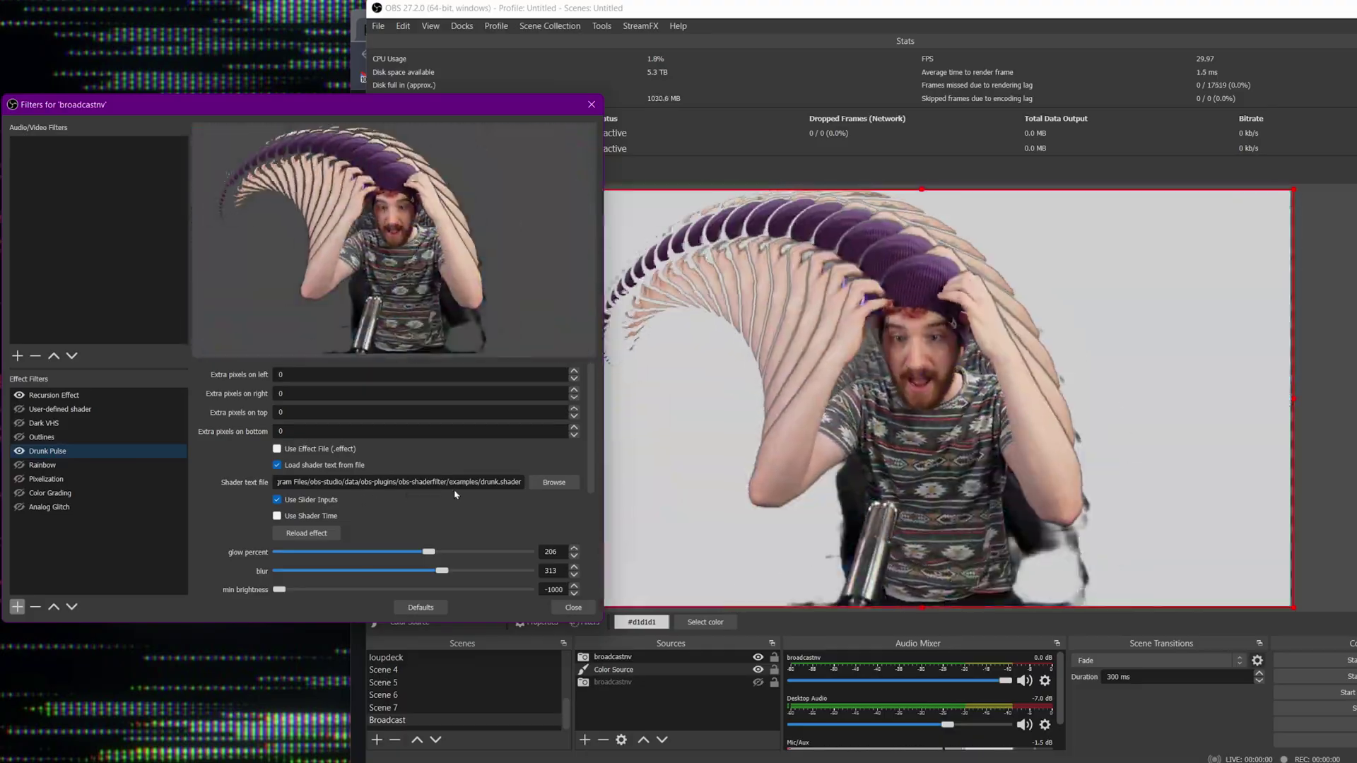
Scroll to review Drunk Pulse's glow, blur, brightness and pulse settings.
{"action": "scroll", "coordinate": [353, 470], "scroll_direction": "down", "scroll_amount": 3}
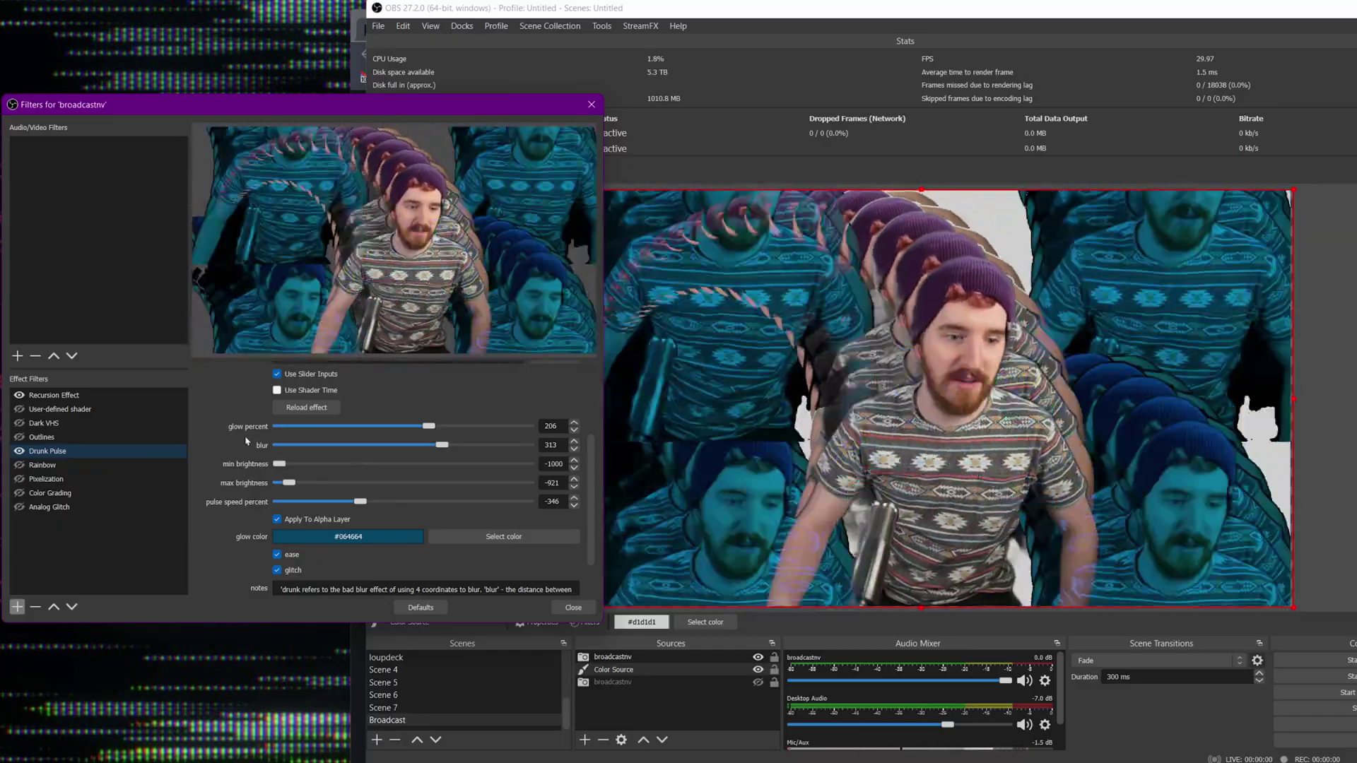
Hide the Rainbow filter.
{"action": "scroll", "coordinate": [245, 483], "scroll_direction": "down", "scroll_amount": 2}
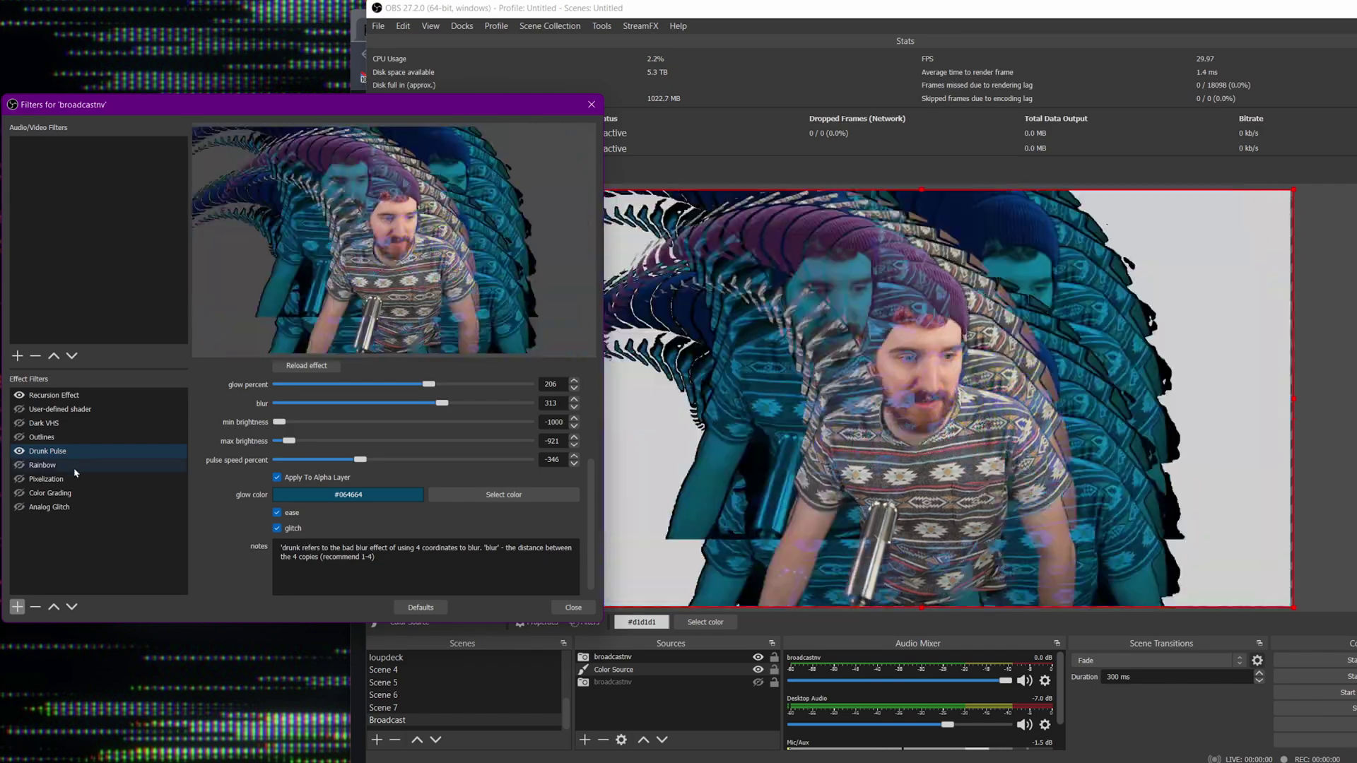
{"action": "left_click", "coordinate": [43, 465]}
{"action": "left_click", "coordinate": [20, 466]}
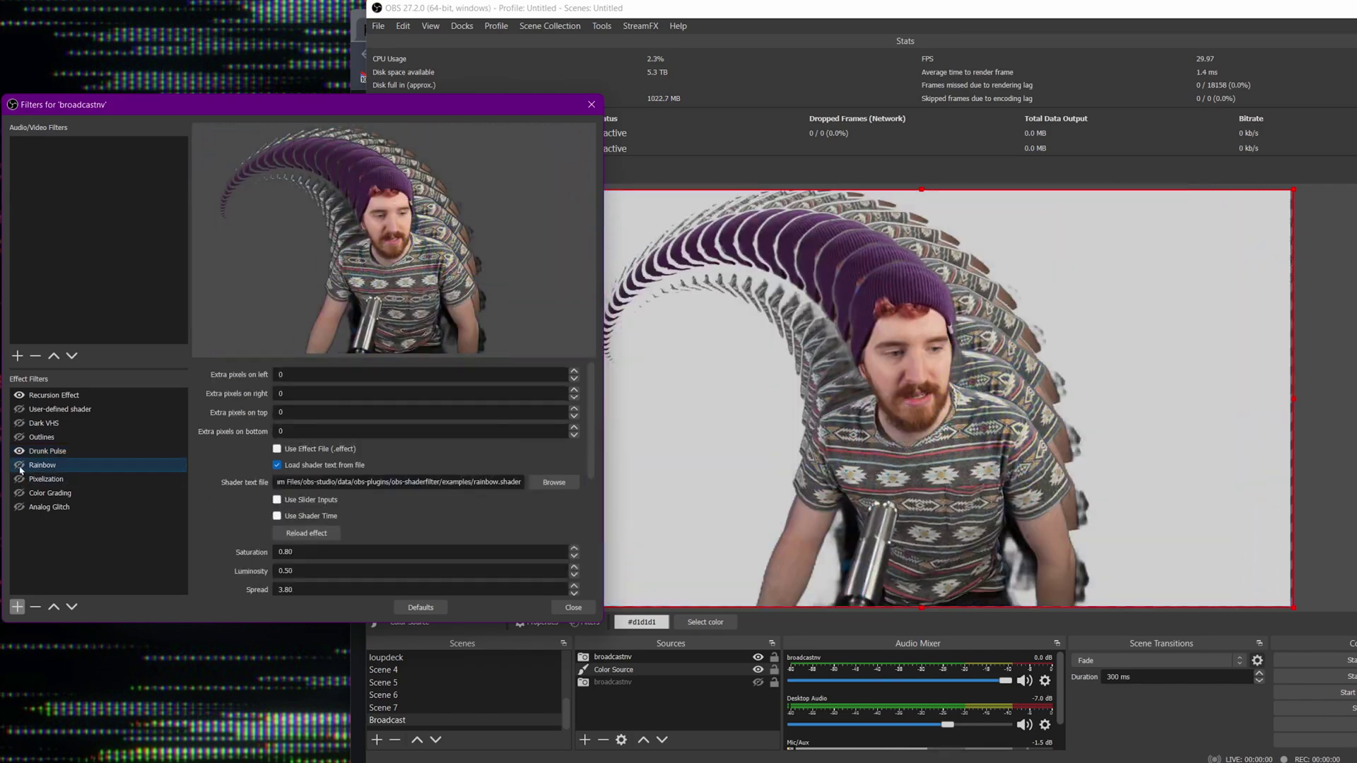
Turn on Pixelization with target width lowered to 192.98, and enable Outlines.
{"action": "scroll", "coordinate": [258, 553], "scroll_direction": "down", "scroll_amount": 5}
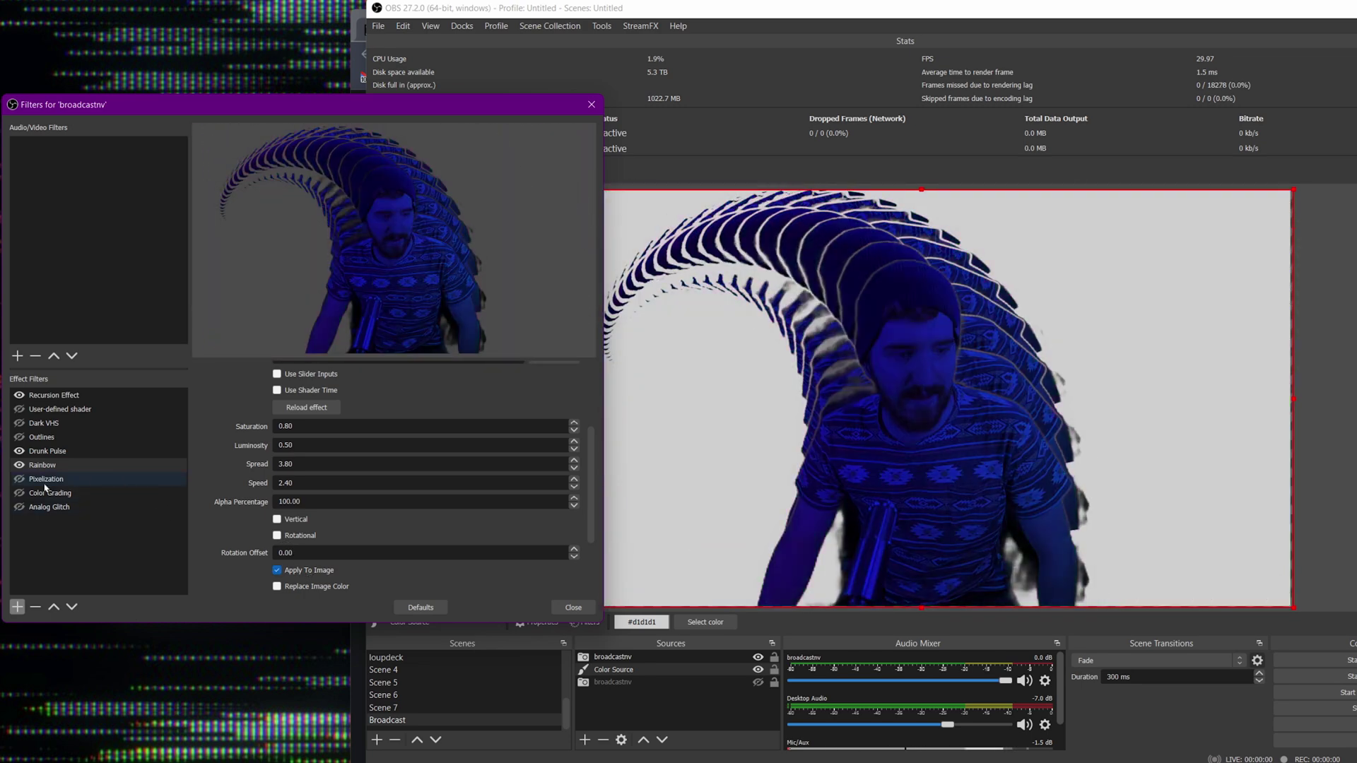
{"action": "left_click", "coordinate": [20, 480]}
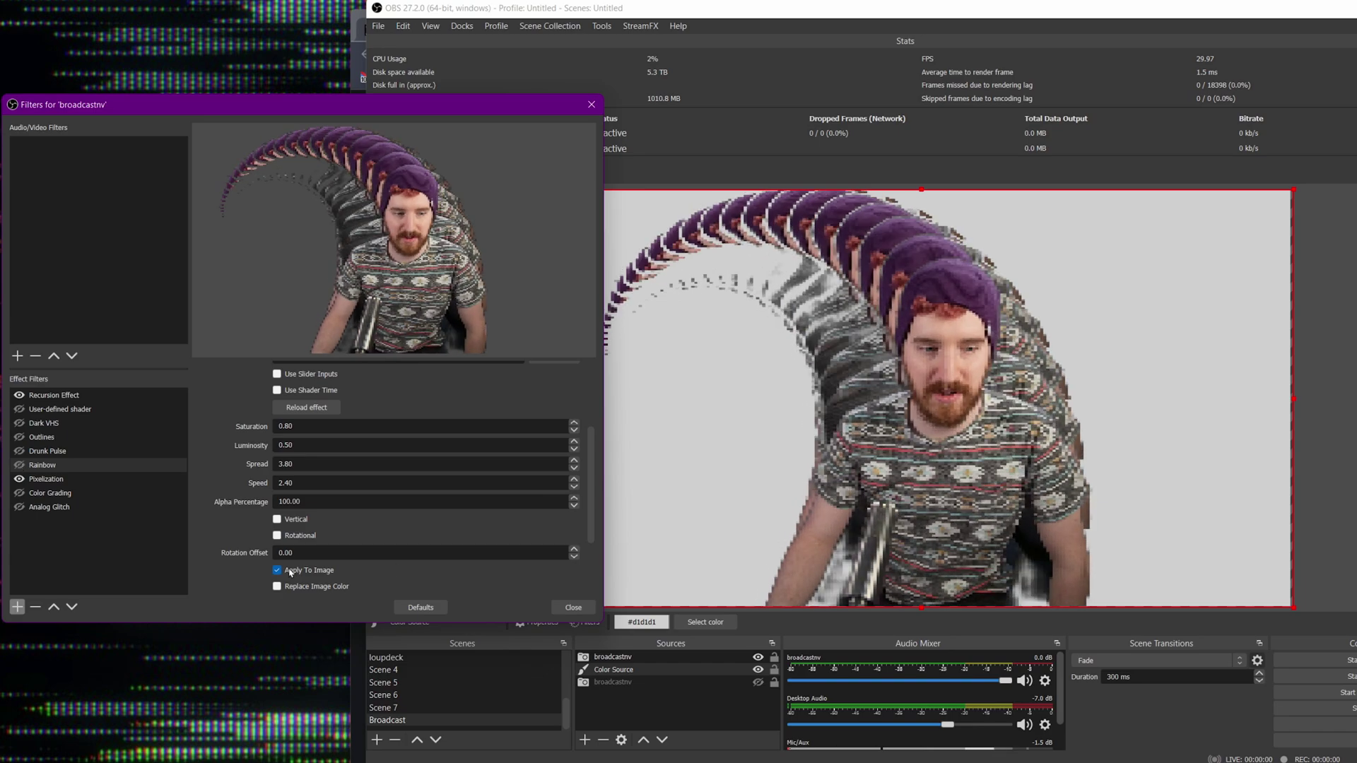
{"action": "left_click", "coordinate": [106, 480]}
{"action": "scroll", "coordinate": [410, 509], "scroll_direction": "down", "scroll_amount": 2}
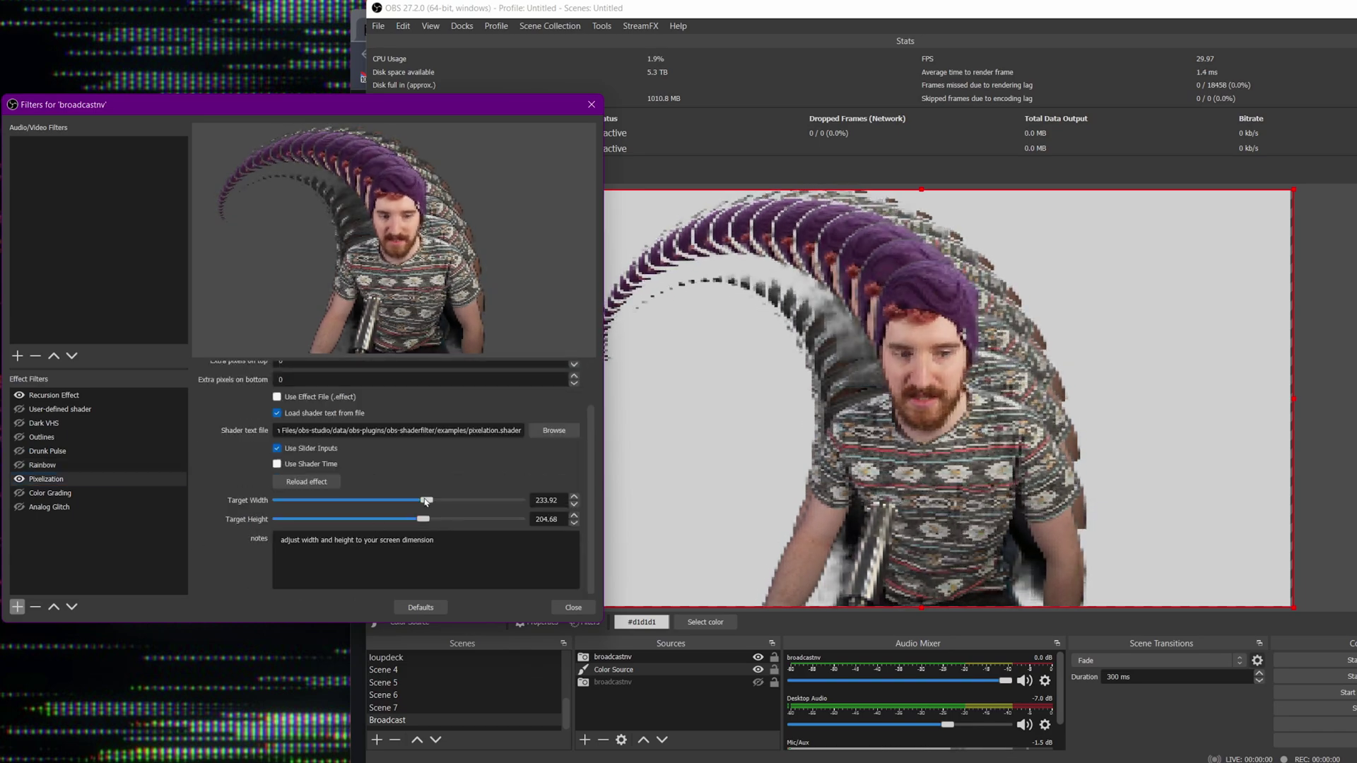
{"action": "left_click_drag", "start_coordinate": [426, 502], "coordinate": [335, 500]}
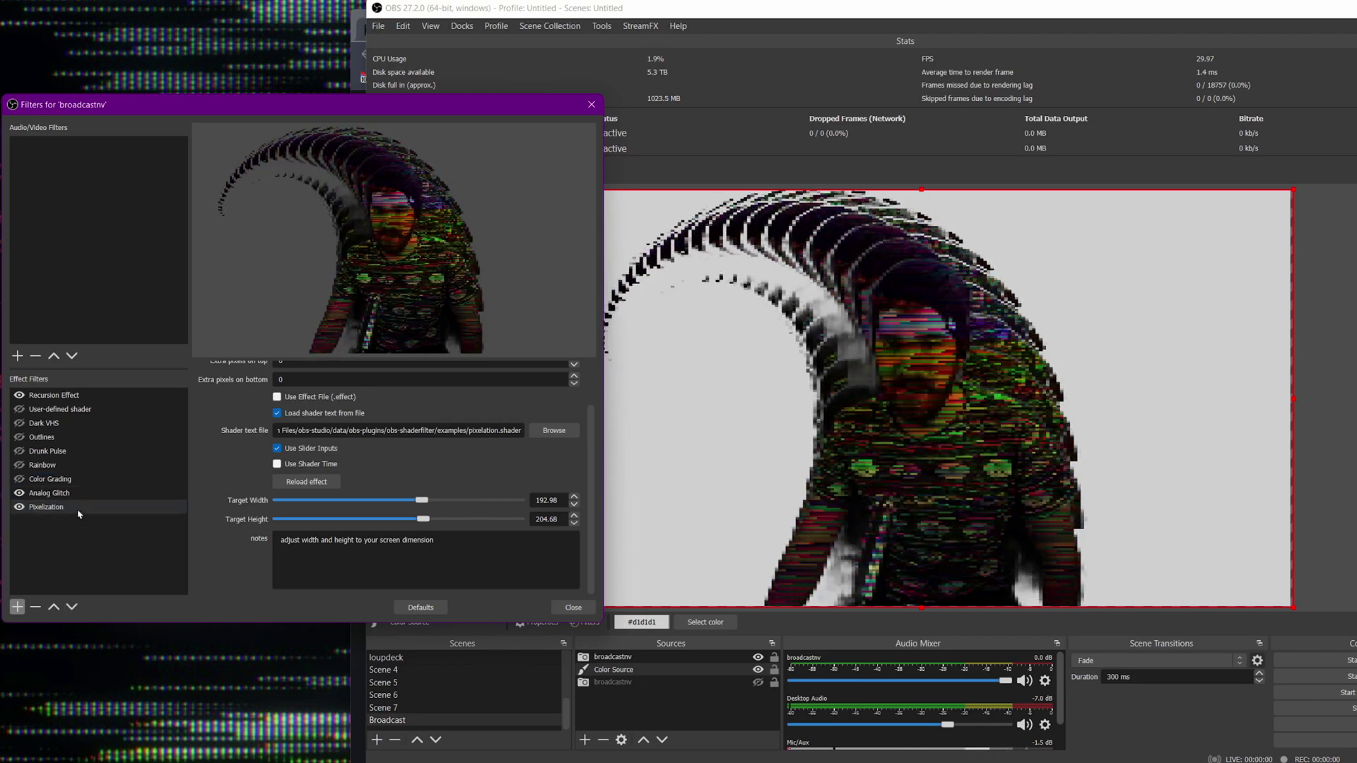
{"action": "left_click", "coordinate": [20, 437]}
Enable the User-defined shader and show the broadcastnv webcam over the background video.
{"action": "left_click", "coordinate": [20, 410]}
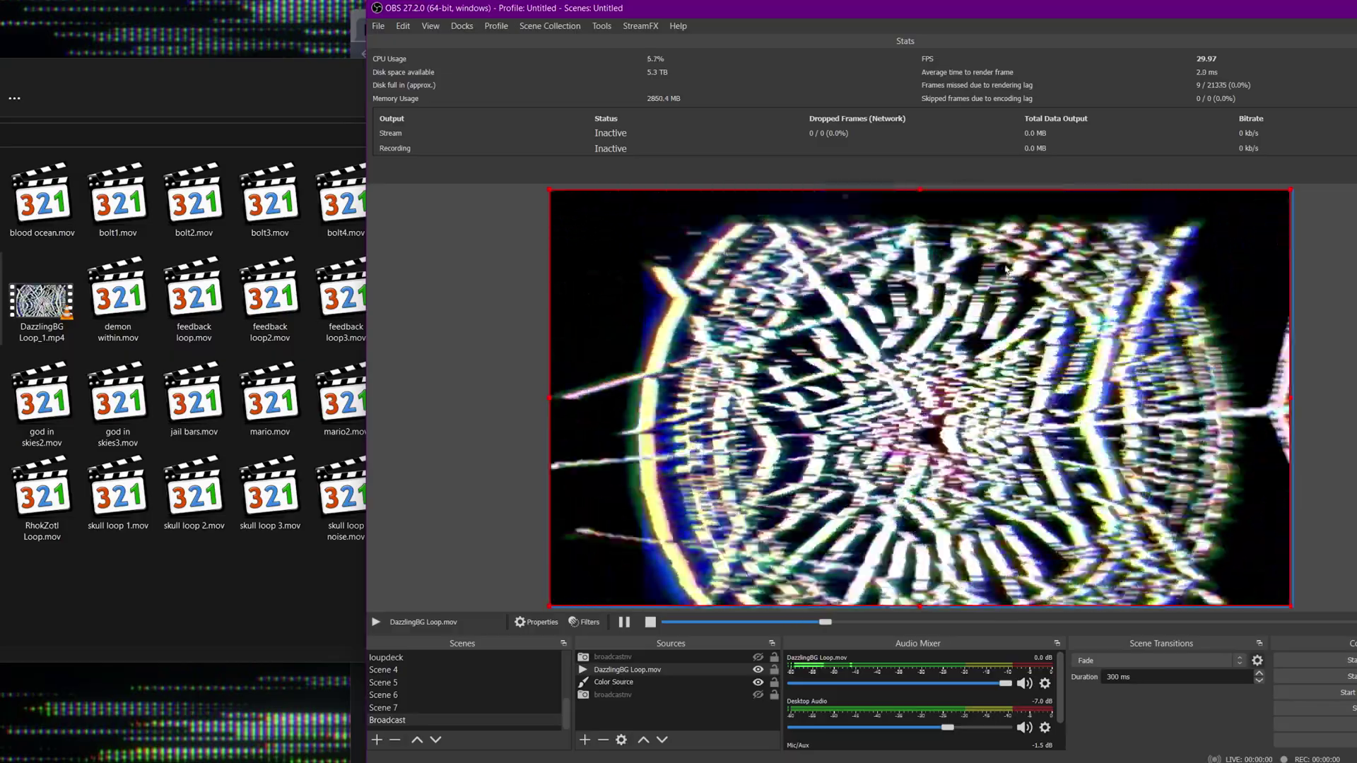
{"action": "left_click", "coordinate": [757, 658]}
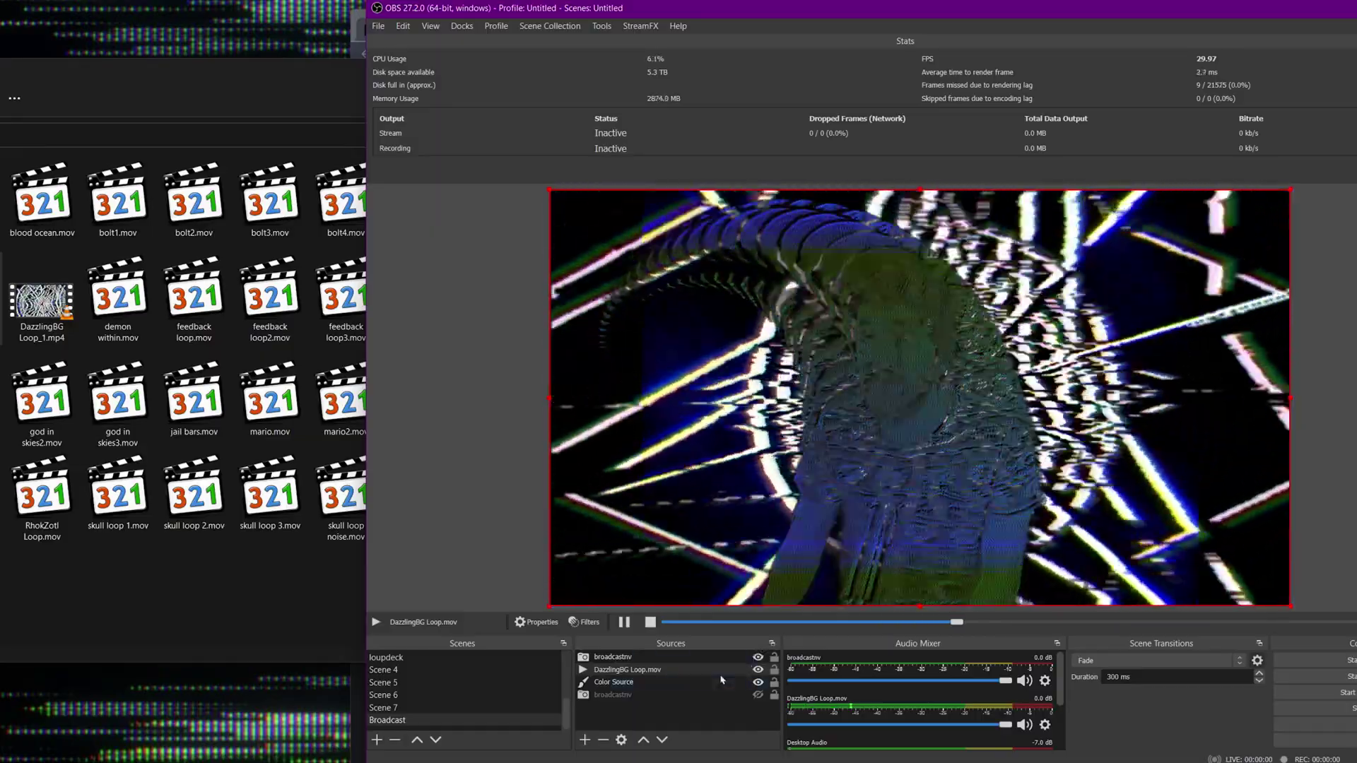
Remove DazzlingBG Loop.mov and drag the laser-beams video from Glitch Art into the scene.
{"action": "left_click", "coordinate": [603, 740]}
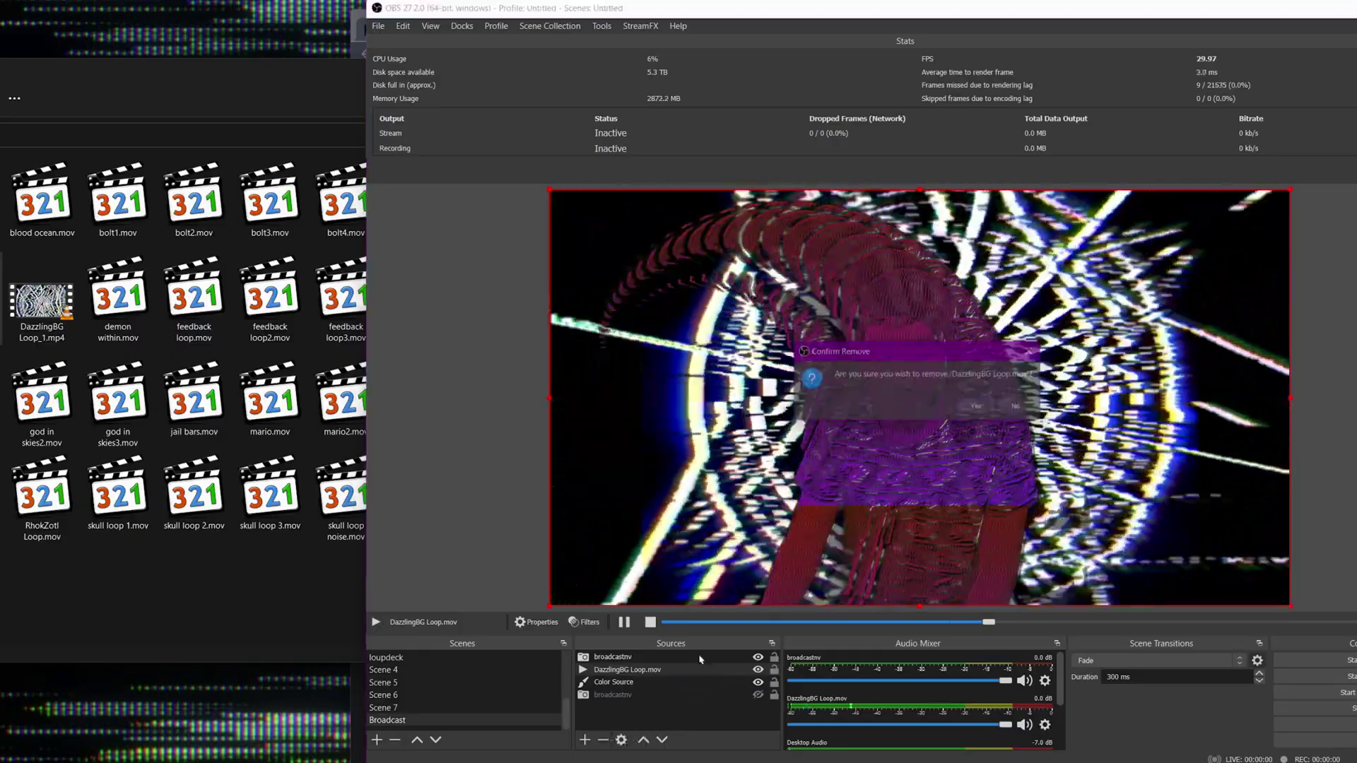
{"action": "key", "text": "Return"}
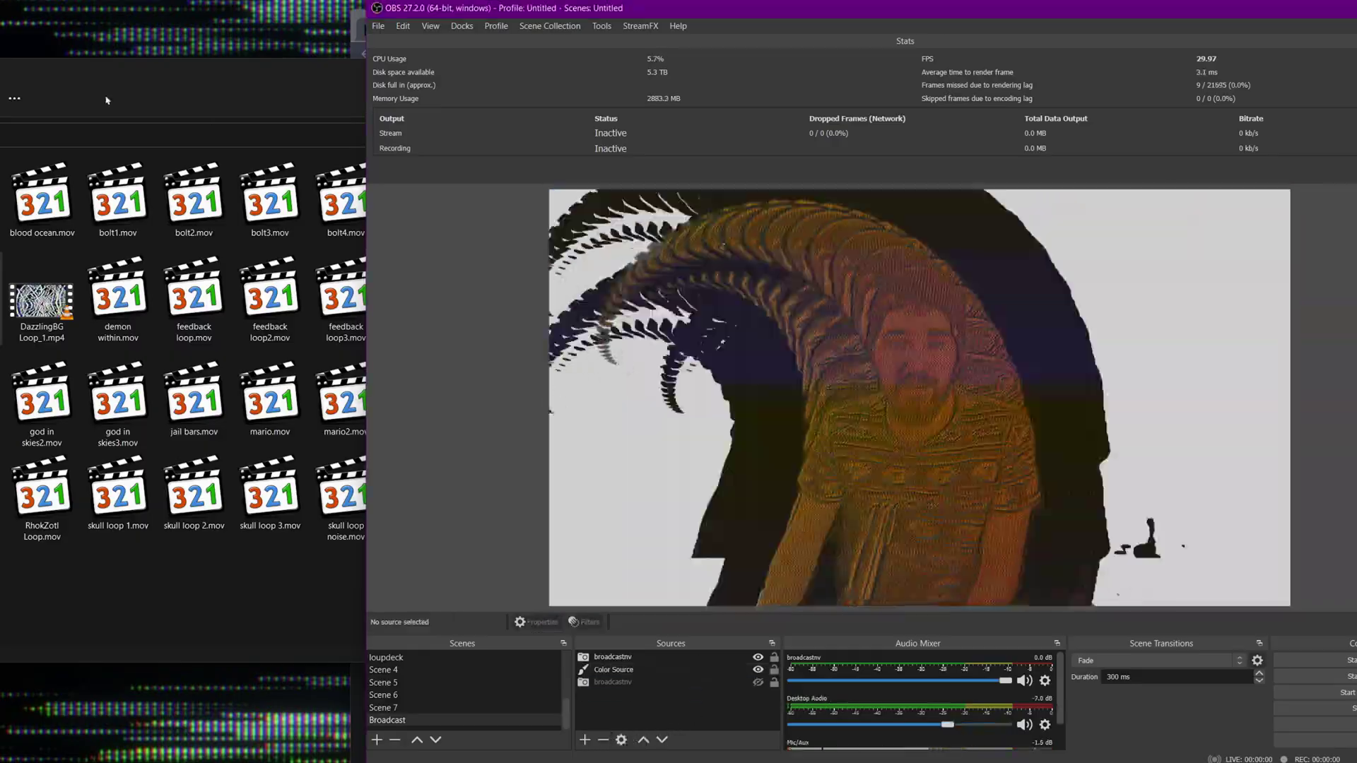
{"action": "left_click", "coordinate": [107, 100]}
{"action": "key", "text": "alt+Up"}
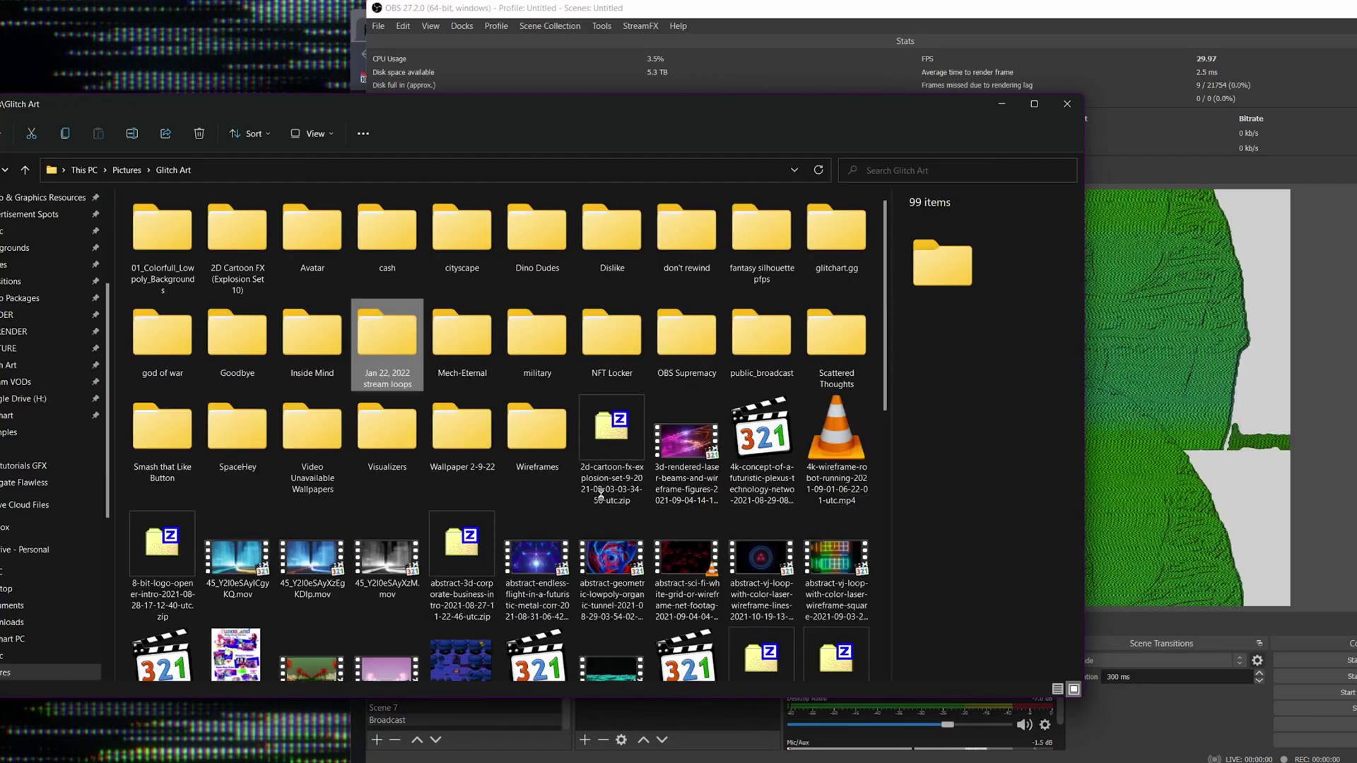
{"action": "scroll", "coordinate": [624, 529], "scroll_direction": "down", "scroll_amount": 10}
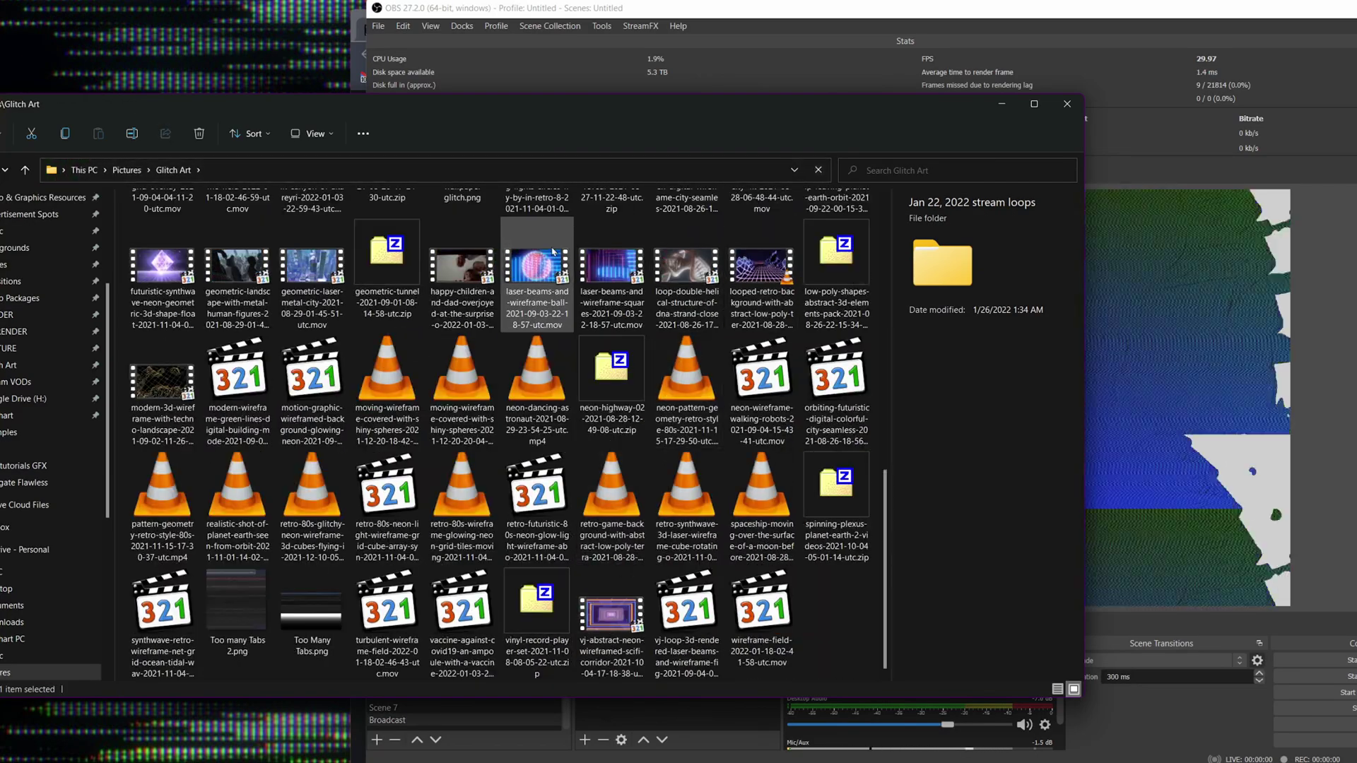
{"action": "left_click_drag", "start_coordinate": [533, 111], "coordinate": [274, 66]}
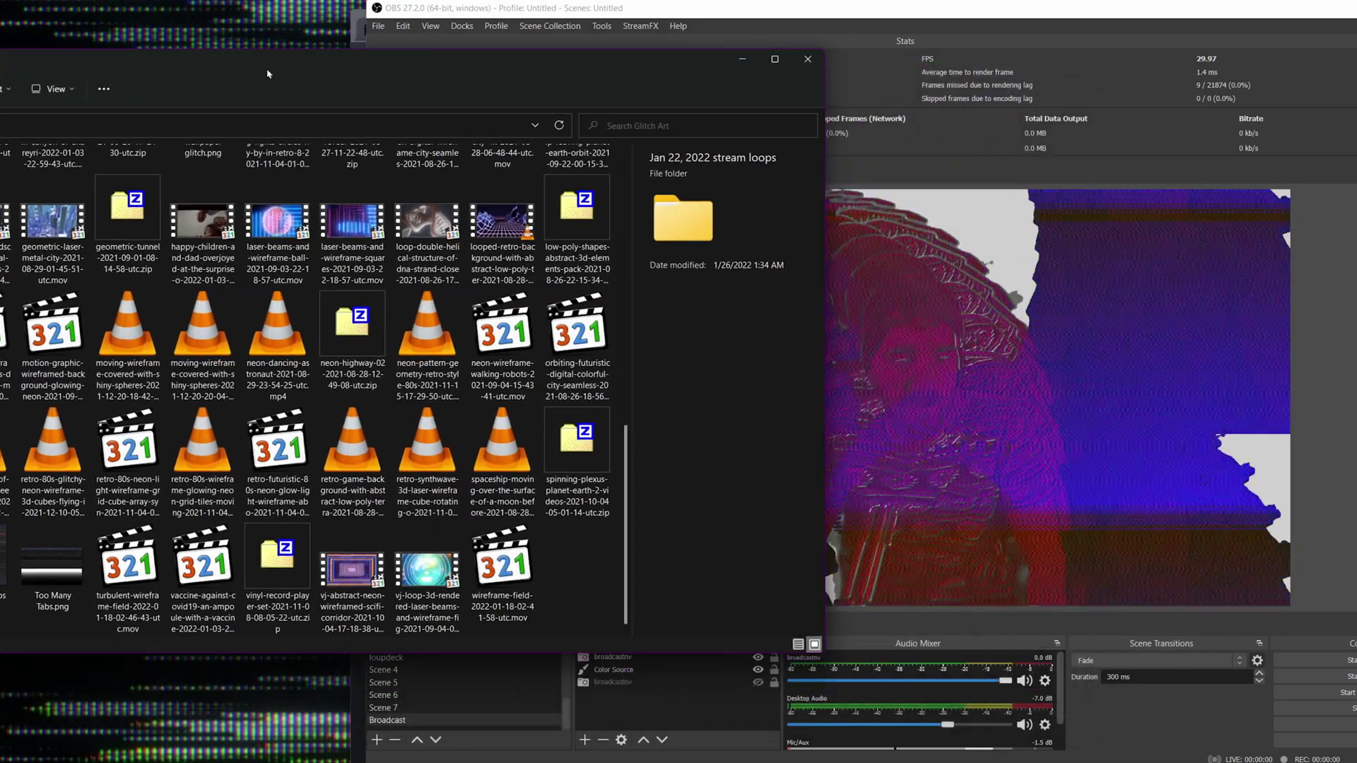
{"action": "left_click_drag", "start_coordinate": [278, 226], "coordinate": [956, 270]}
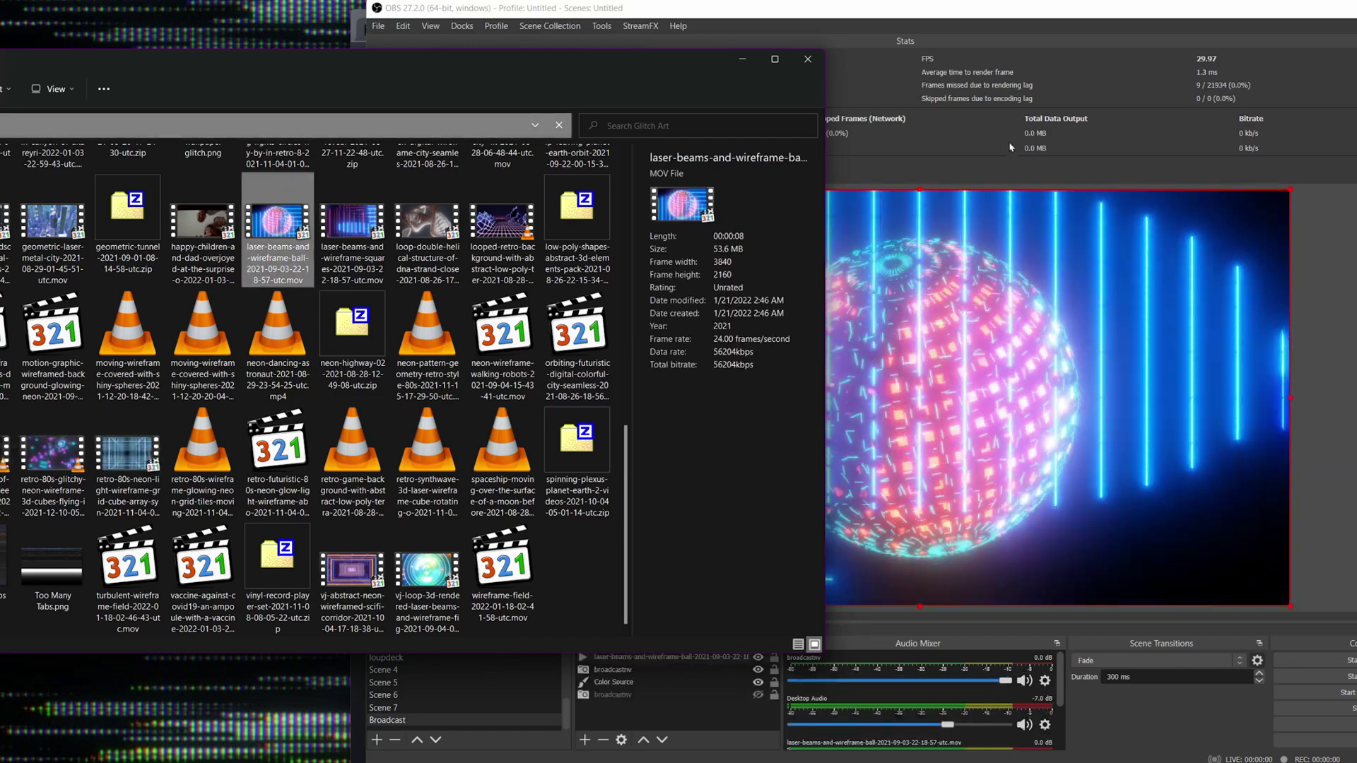
Set the laser-beams video source to loop and place it beneath the broadcastnv webcam.
{"action": "left_click", "coordinate": [956, 271]}
{"action": "double_click", "coordinate": [743, 578]}
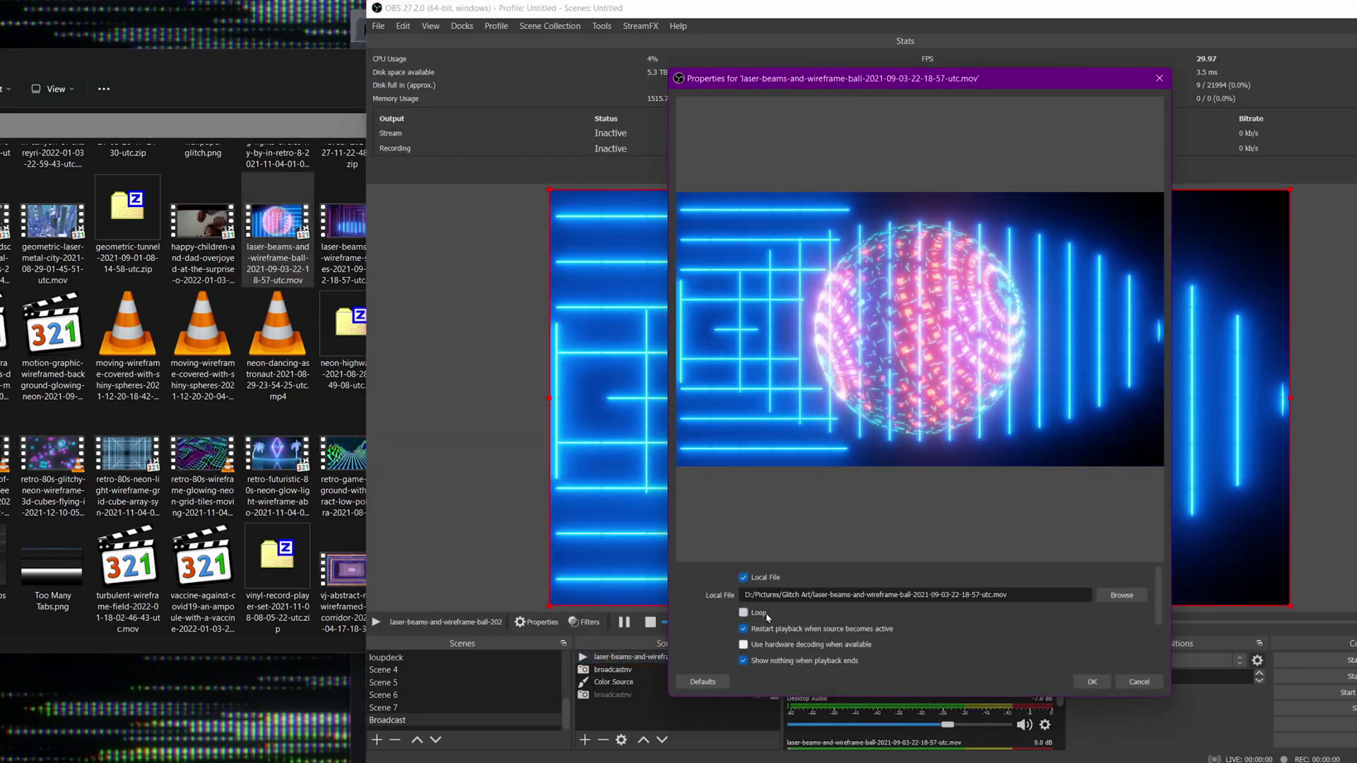
{"action": "left_click", "coordinate": [743, 613]}
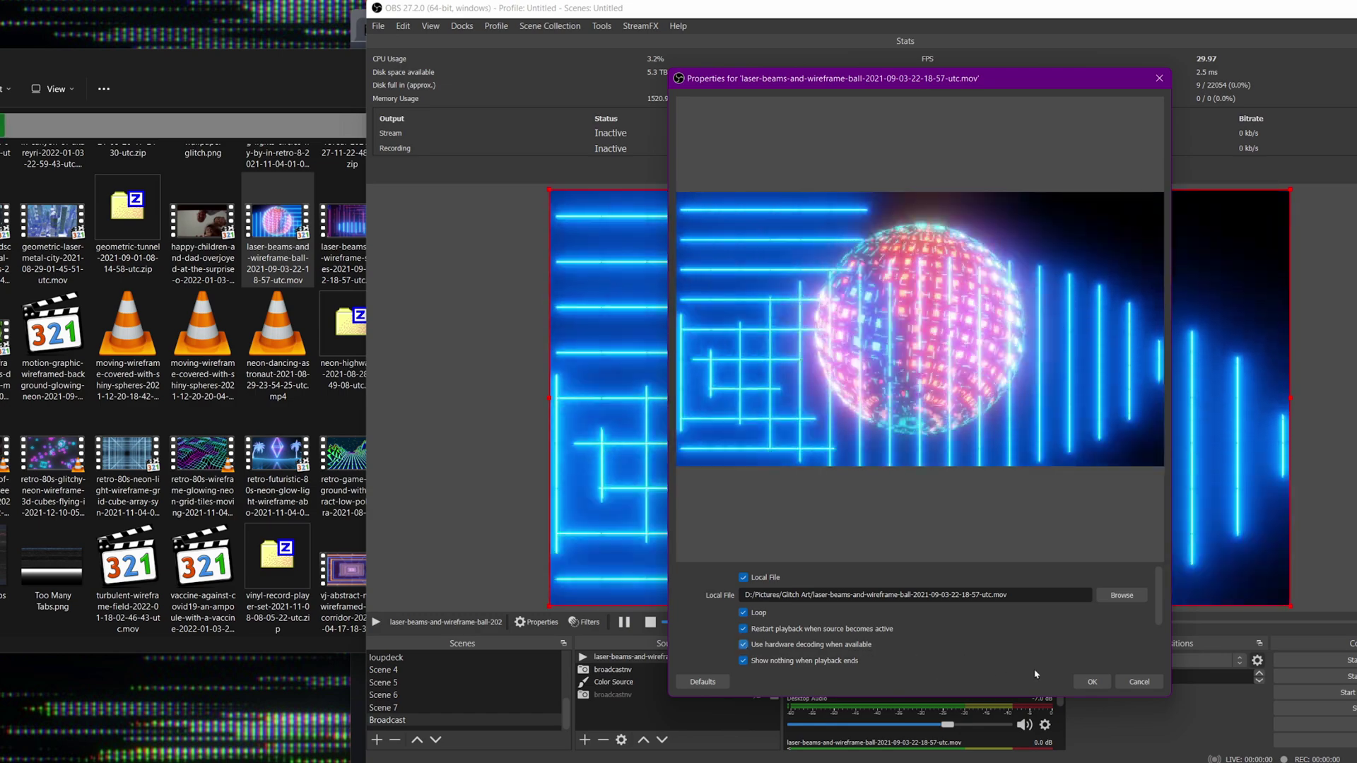
{"action": "key", "text": "Return"}
{"action": "left_click", "coordinate": [661, 740]}
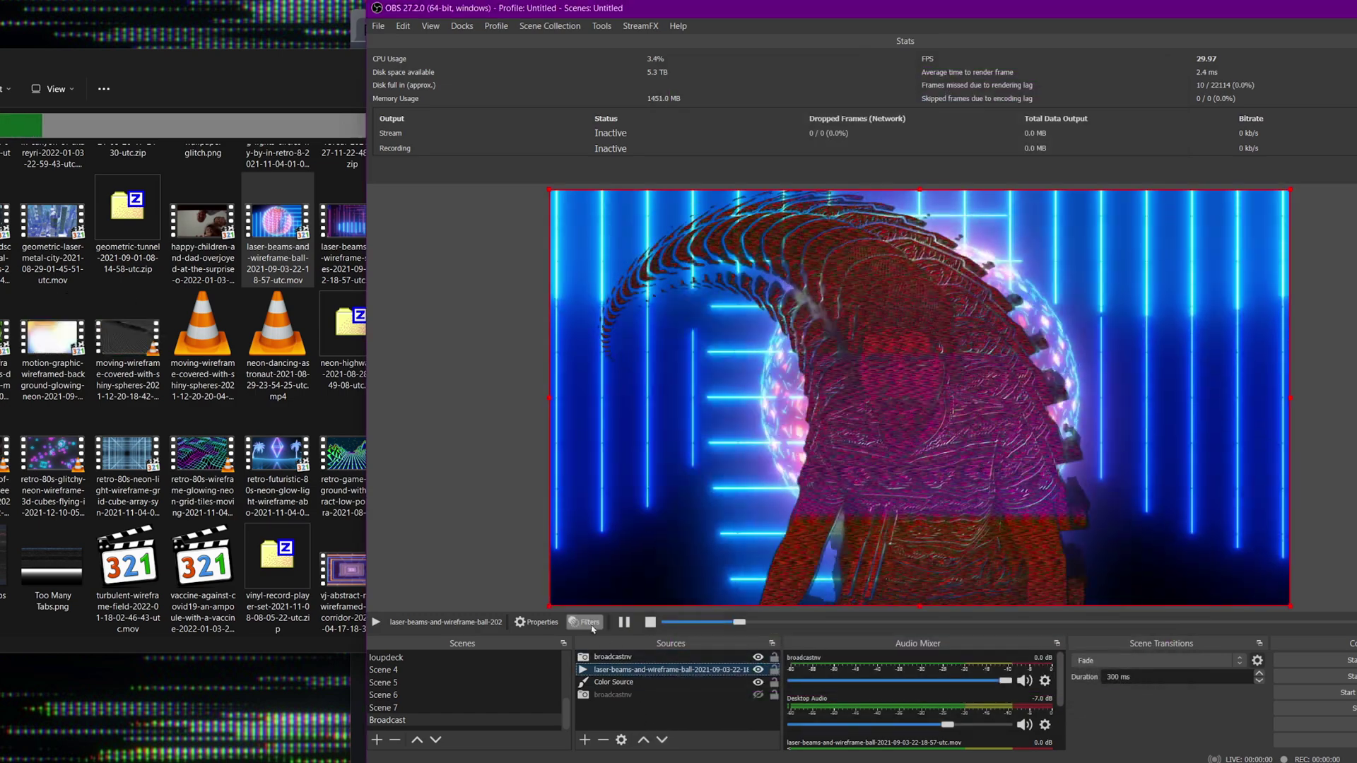
Add a User-defined shader to the laser-beams video loading bloom.shader, with Use Slider Inputs enabled.
{"action": "left_click", "coordinate": [585, 622]}
{"action": "left_click", "coordinate": [634, 631]}
{"action": "left_click", "coordinate": [682, 579]}
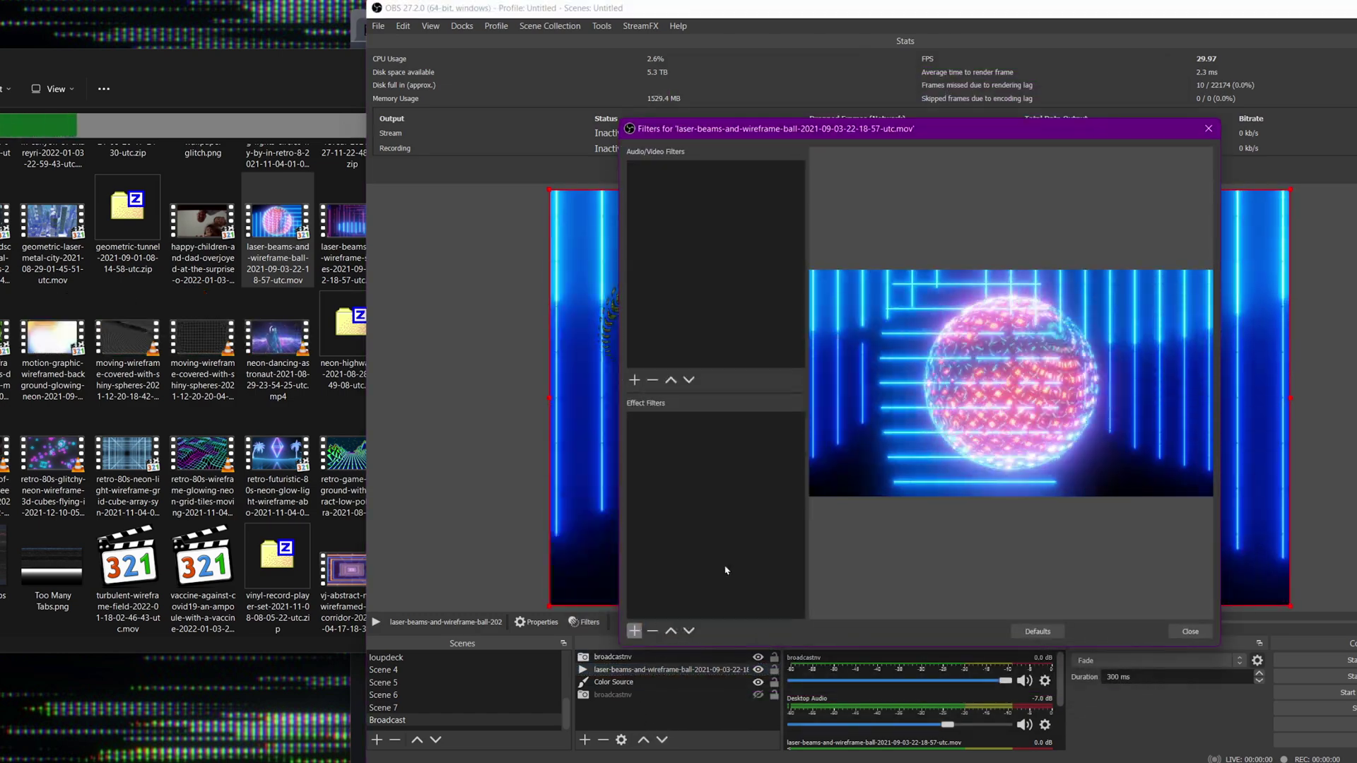
{"action": "left_click", "coordinate": [1023, 423]}
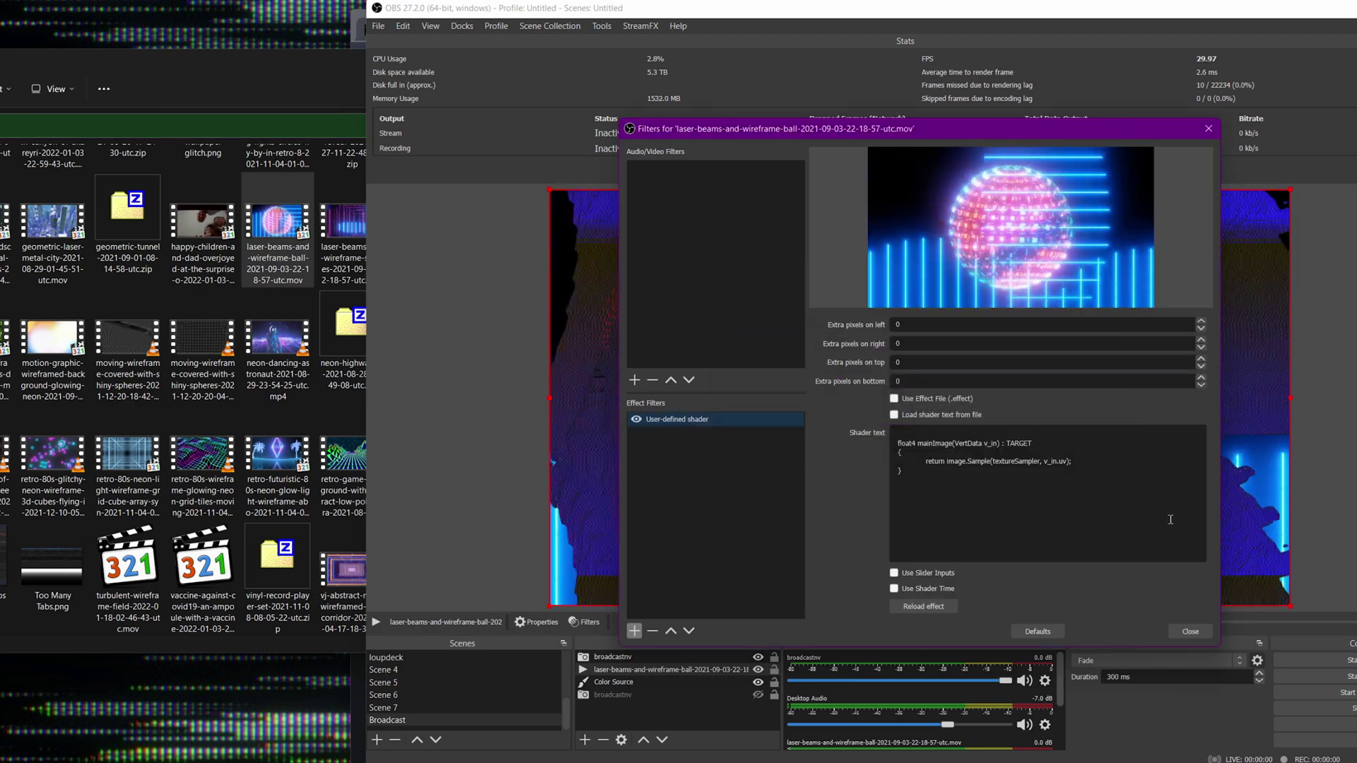
{"action": "left_click", "coordinate": [957, 414]}
{"action": "left_click", "coordinate": [1176, 431]}
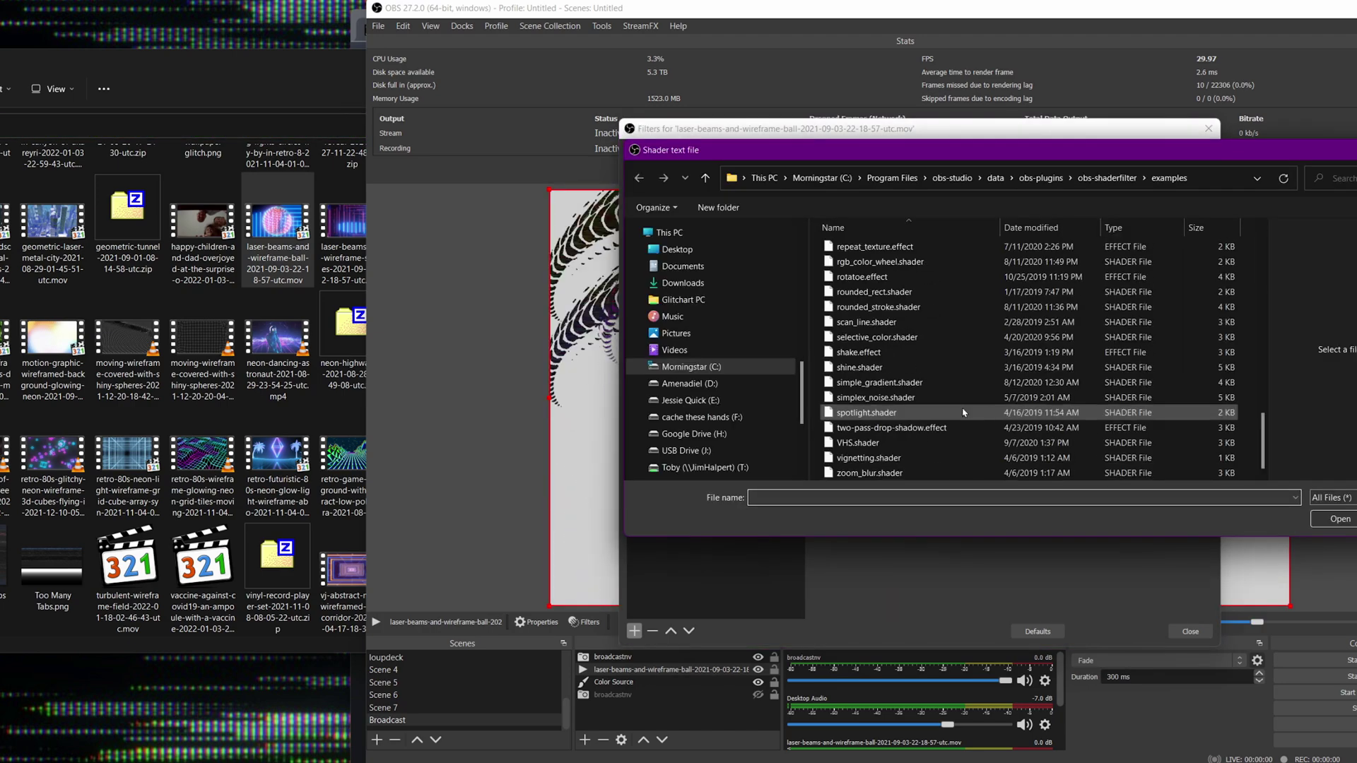
{"action": "double_click", "coordinate": [894, 414]}
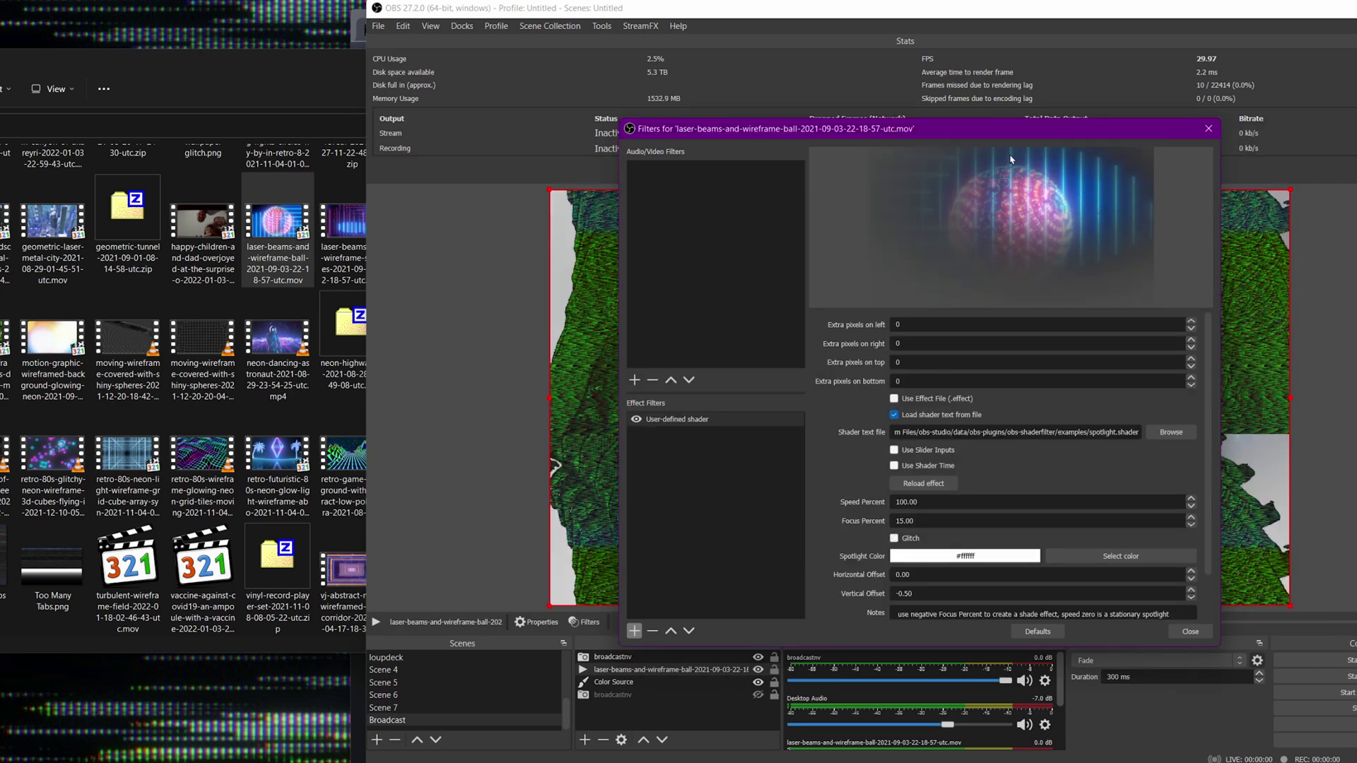
{"action": "left_click_drag", "start_coordinate": [1003, 135], "coordinate": [601, 163]}
{"action": "left_click", "coordinate": [771, 461]}
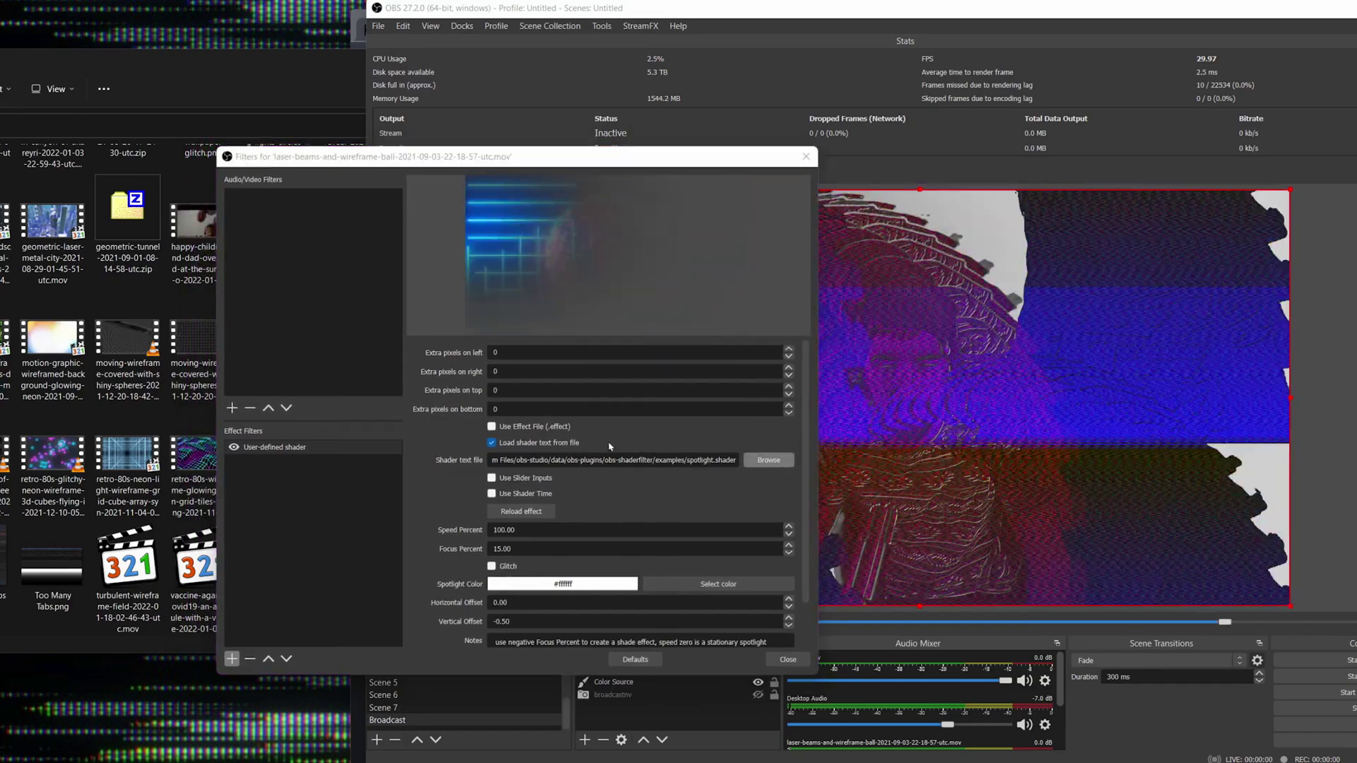
{"action": "double_click", "coordinate": [530, 384]}
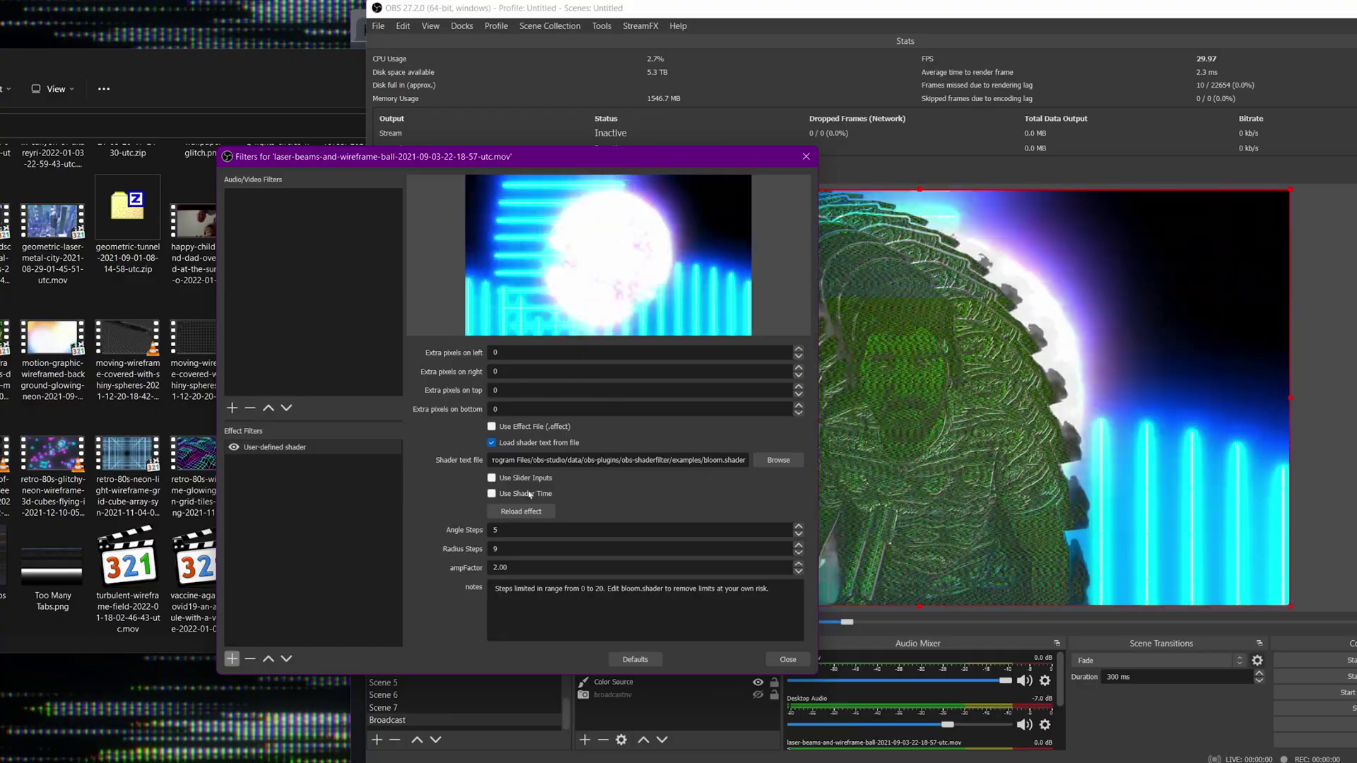
{"action": "left_click", "coordinate": [492, 478]}
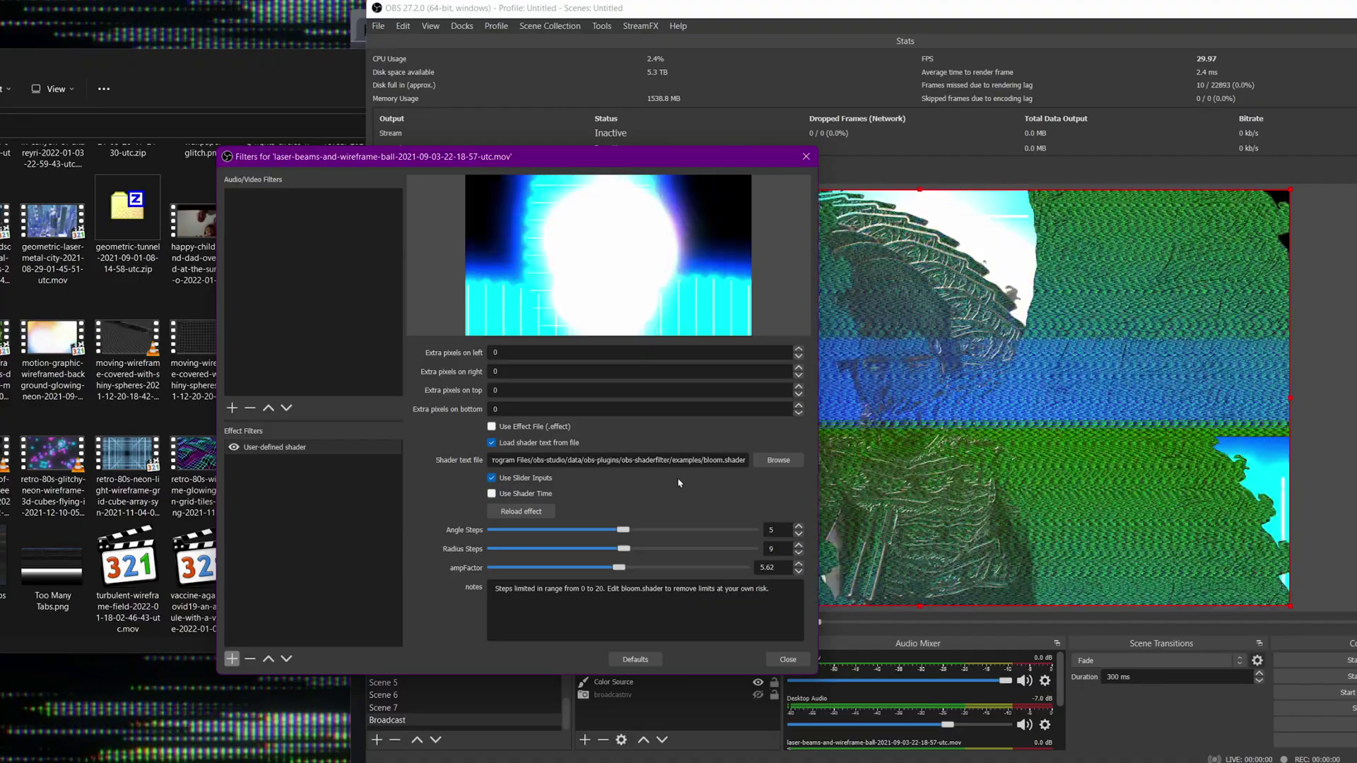
Stack User-defined shader 2 loading VHS.shader with slider inputs, then close Filters and switch to Steam.
{"action": "left_click", "coordinate": [232, 658]}
{"action": "left_click", "coordinate": [285, 608]}
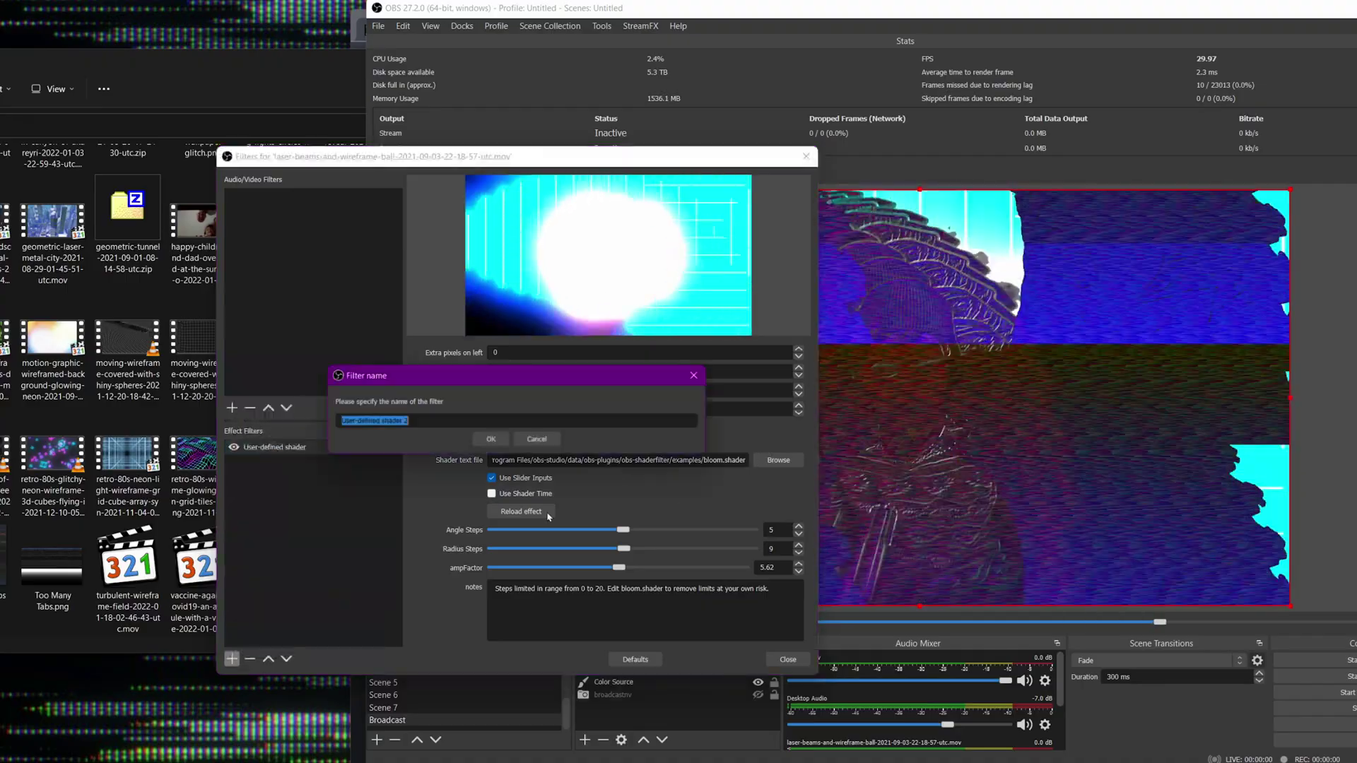
{"action": "left_click", "coordinate": [492, 441]}
{"action": "left_click", "coordinate": [492, 443]}
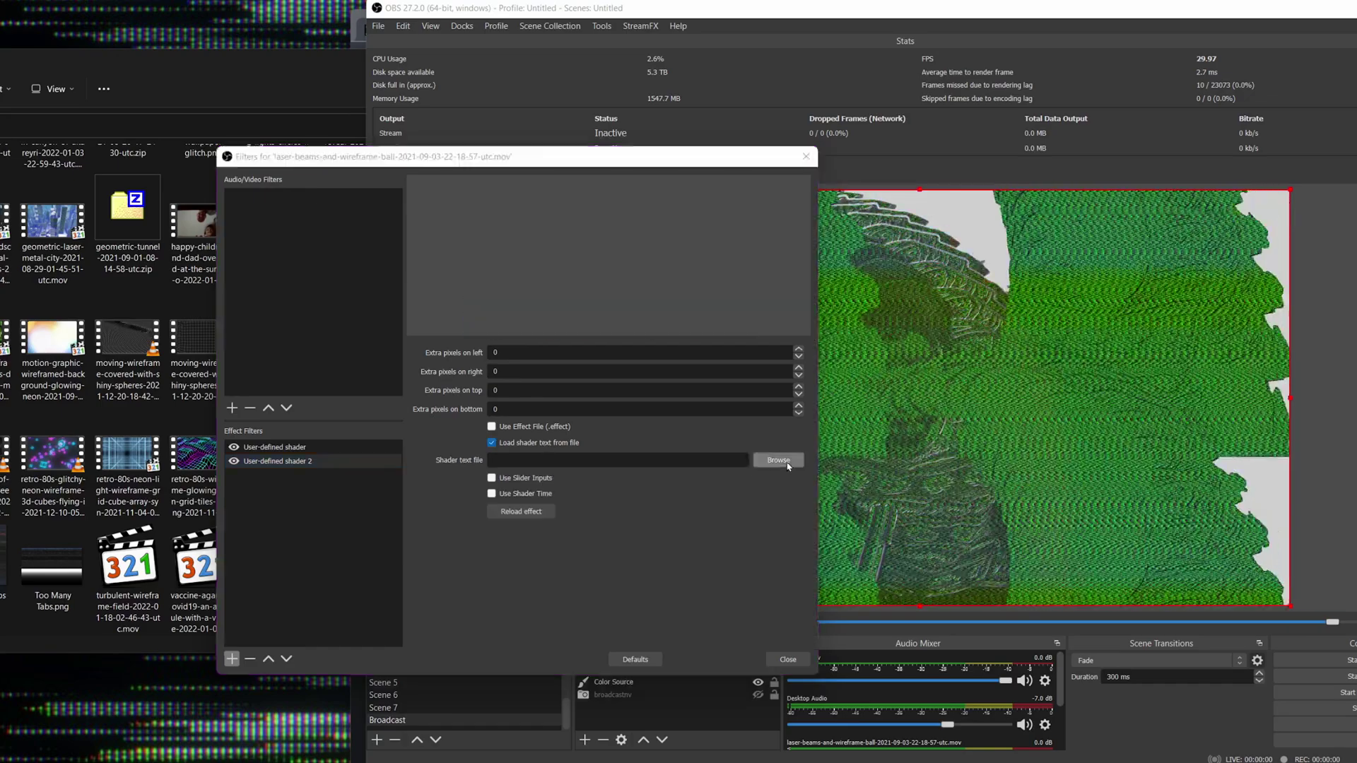
{"action": "left_click", "coordinate": [787, 464]}
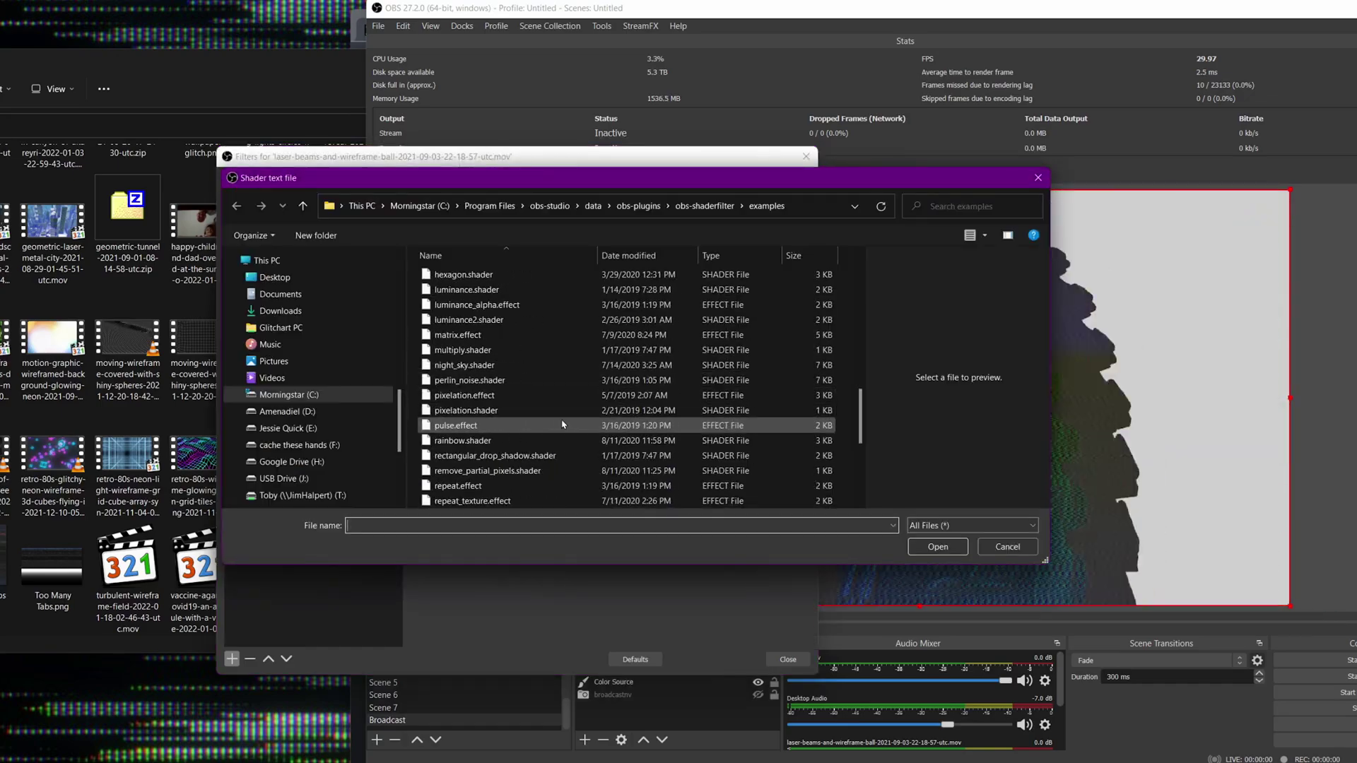
{"action": "scroll", "coordinate": [562, 424], "scroll_direction": "down", "scroll_amount": 5}
{"action": "double_click", "coordinate": [516, 466]}
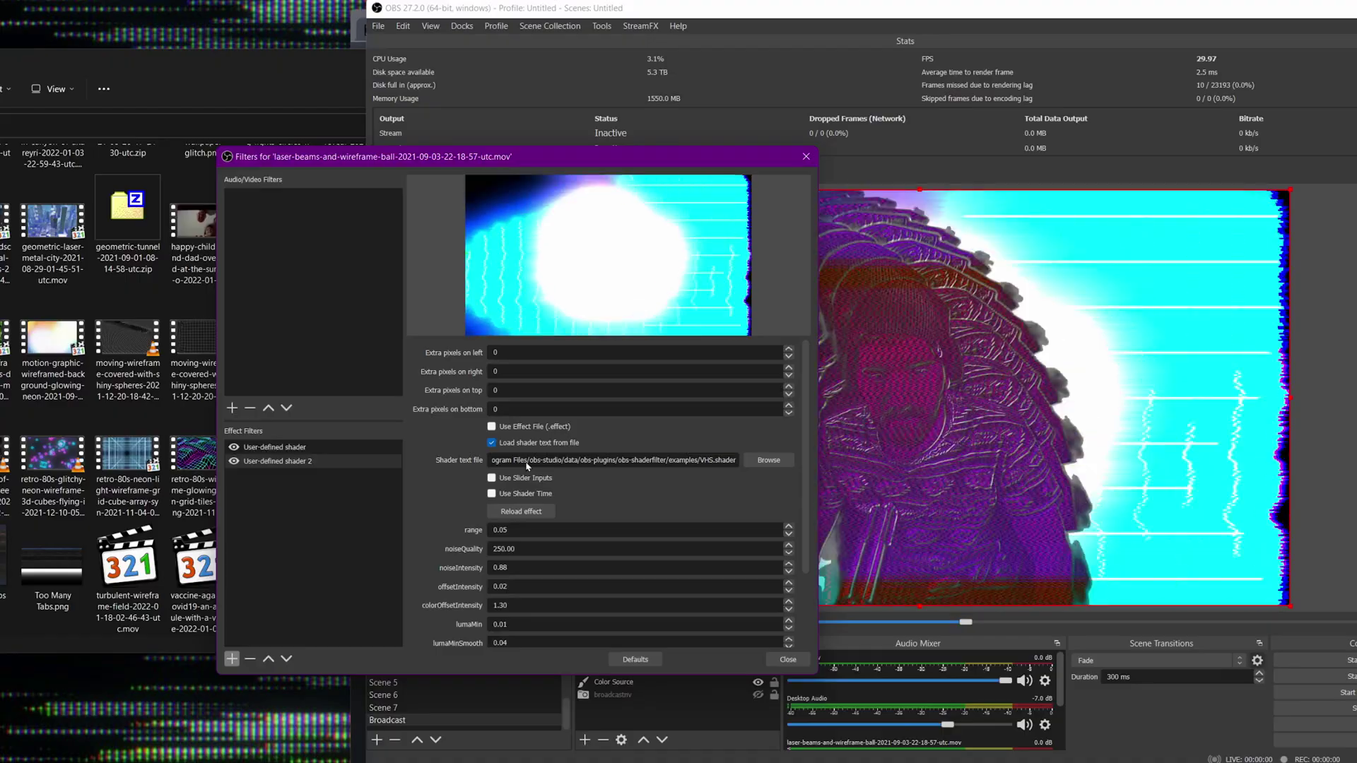
{"action": "left_click", "coordinate": [514, 479]}
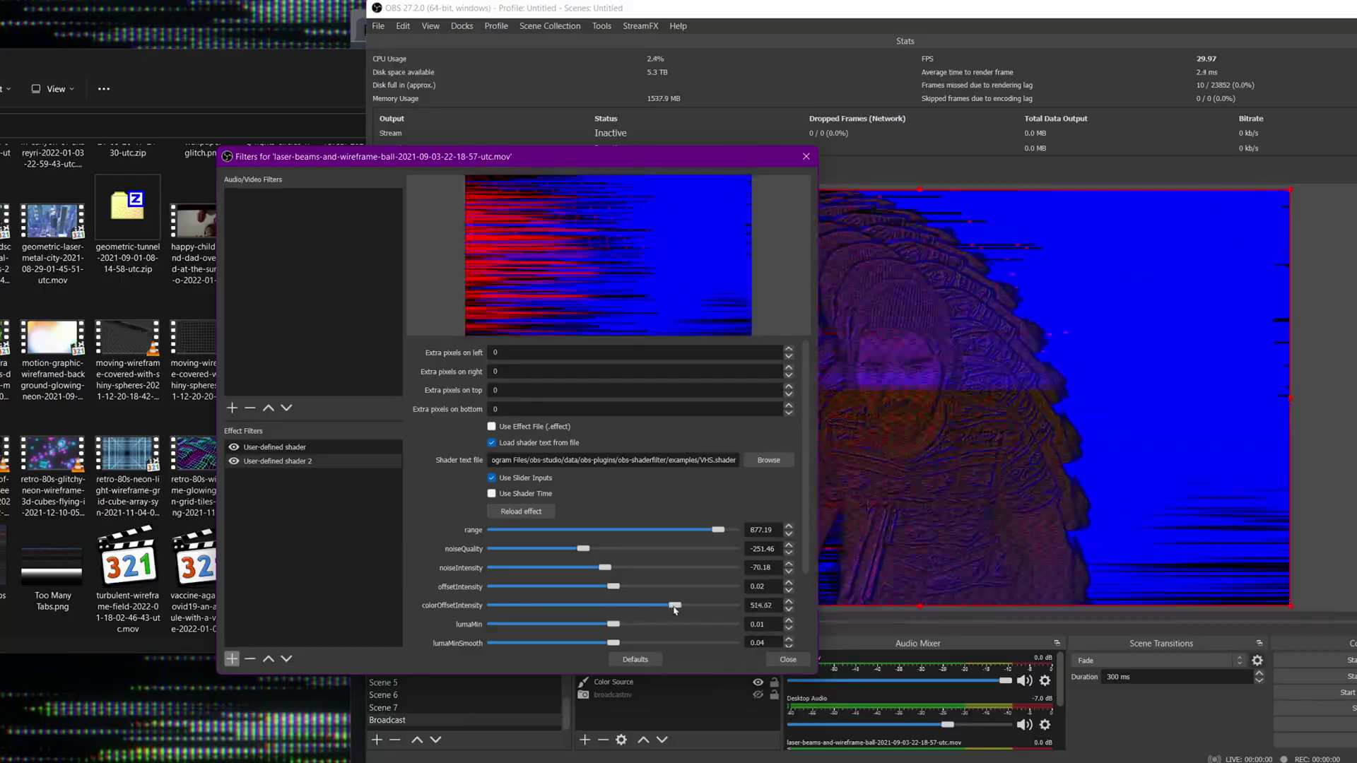
{"action": "left_click", "coordinate": [787, 660]}
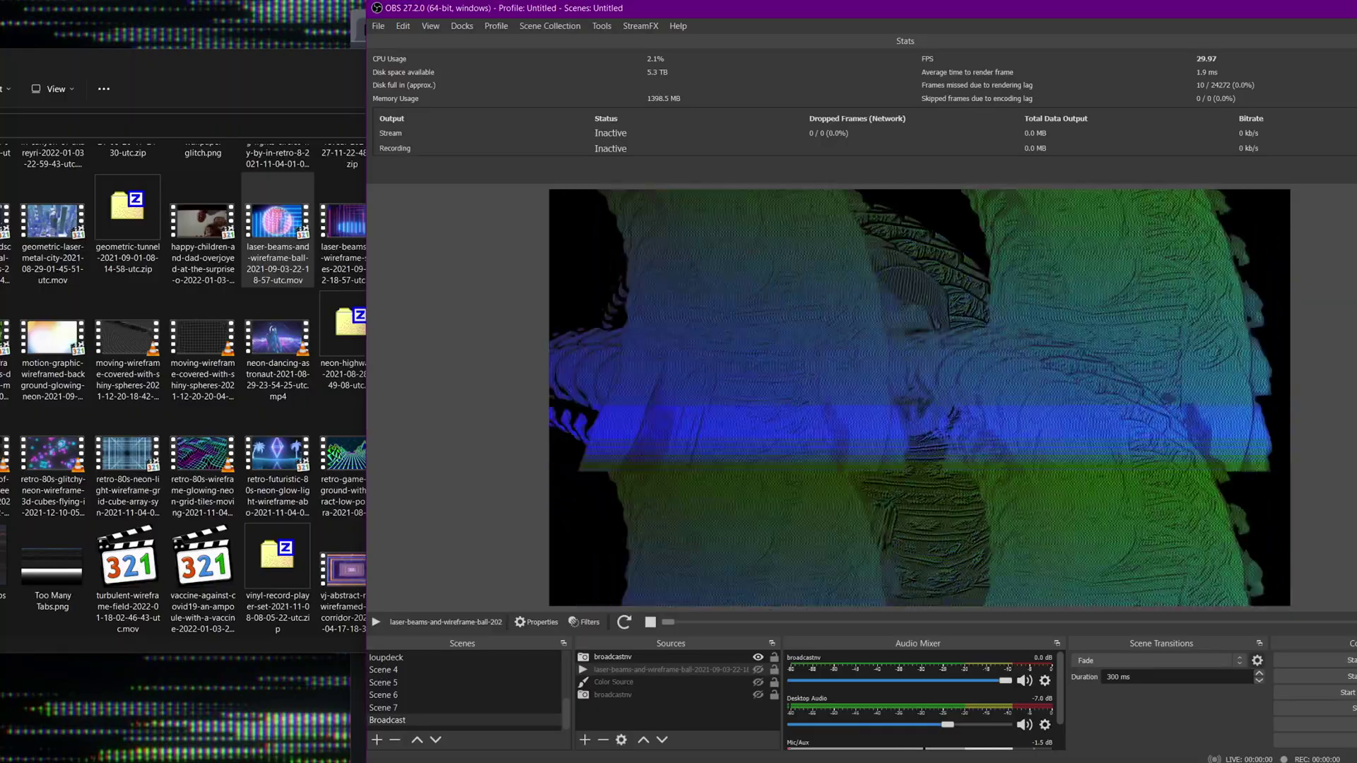
{"action": "key", "text": "alt+Tab"}
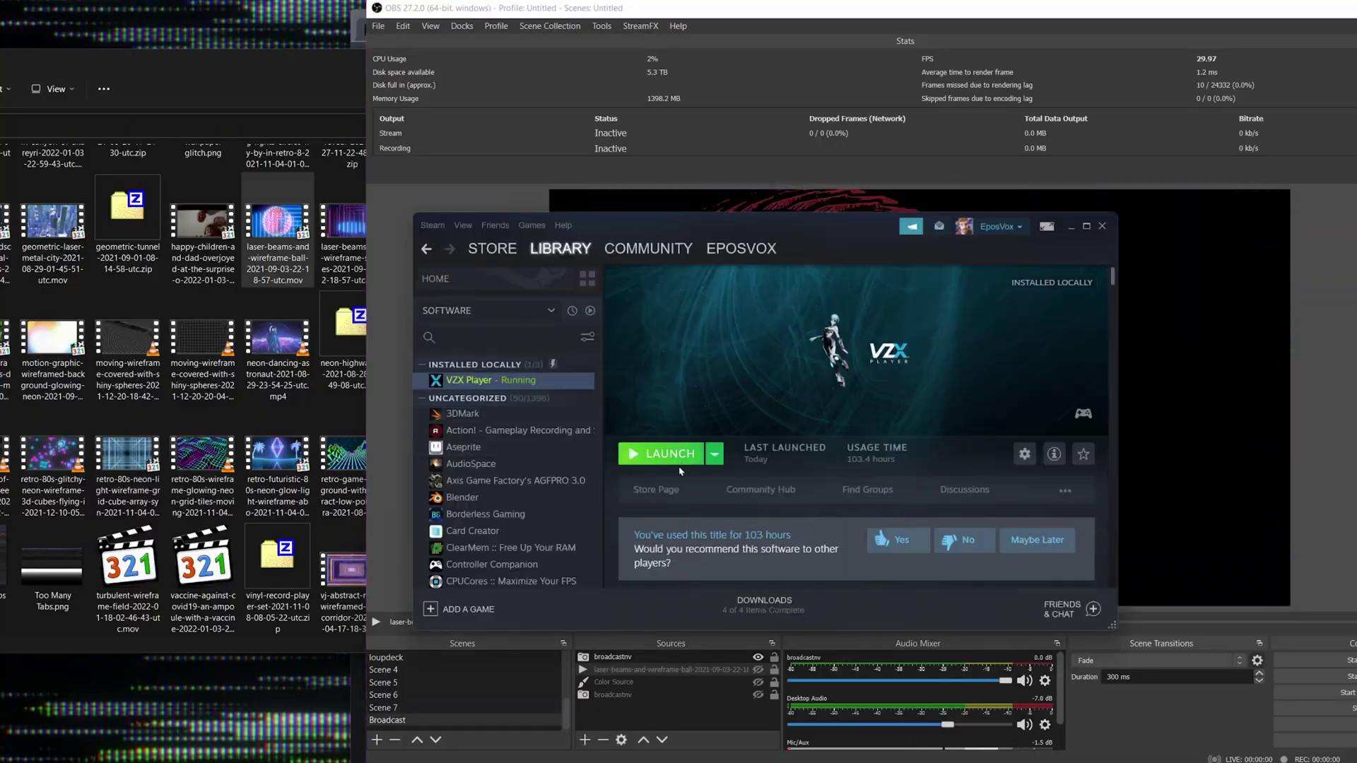
Launch VZX Player from the Steam library.
{"action": "left_click", "coordinate": [640, 456]}
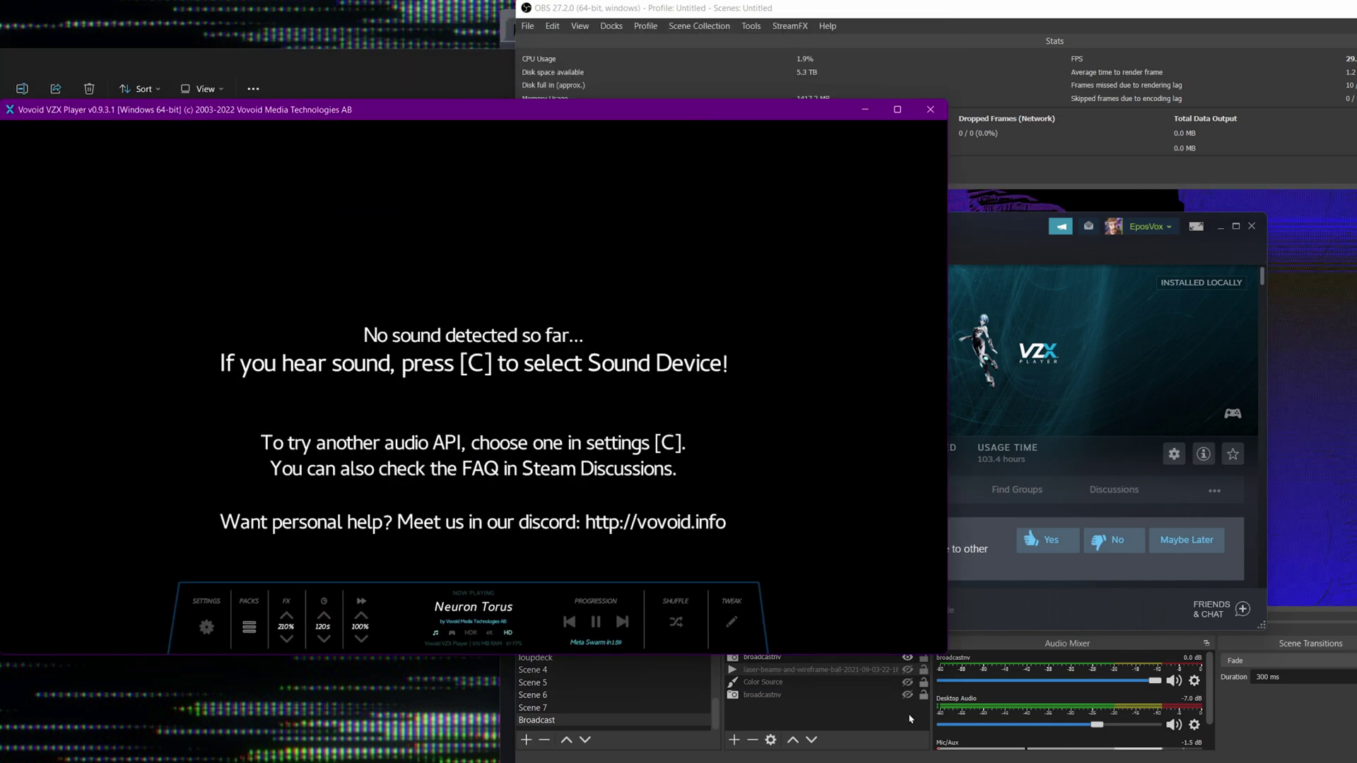
Start VLC media player from the system search to play music.
{"action": "key", "text": "super"}
{"action": "type", "text": "vlc"}
{"action": "key", "text": "Return"}
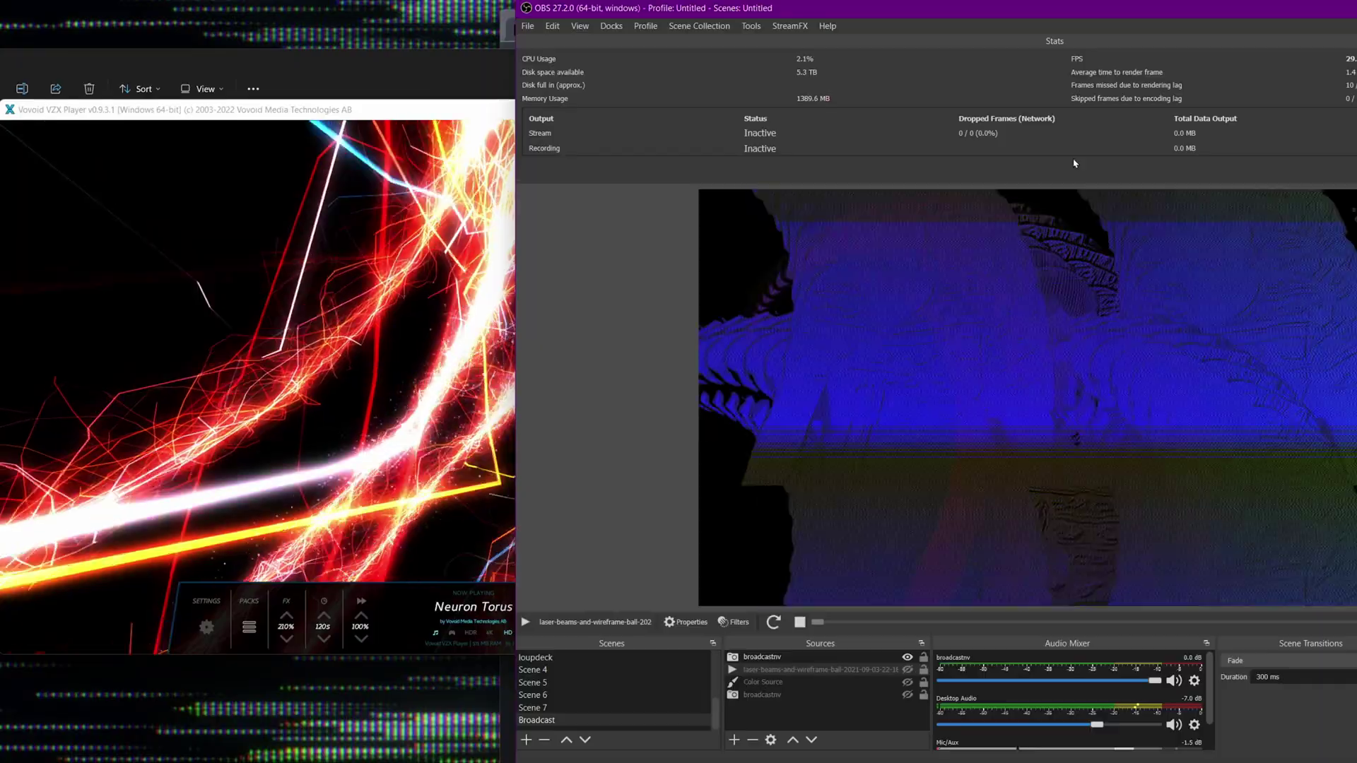
{"action": "left_click_drag", "start_coordinate": [329, 110], "coordinate": [328, 115]}
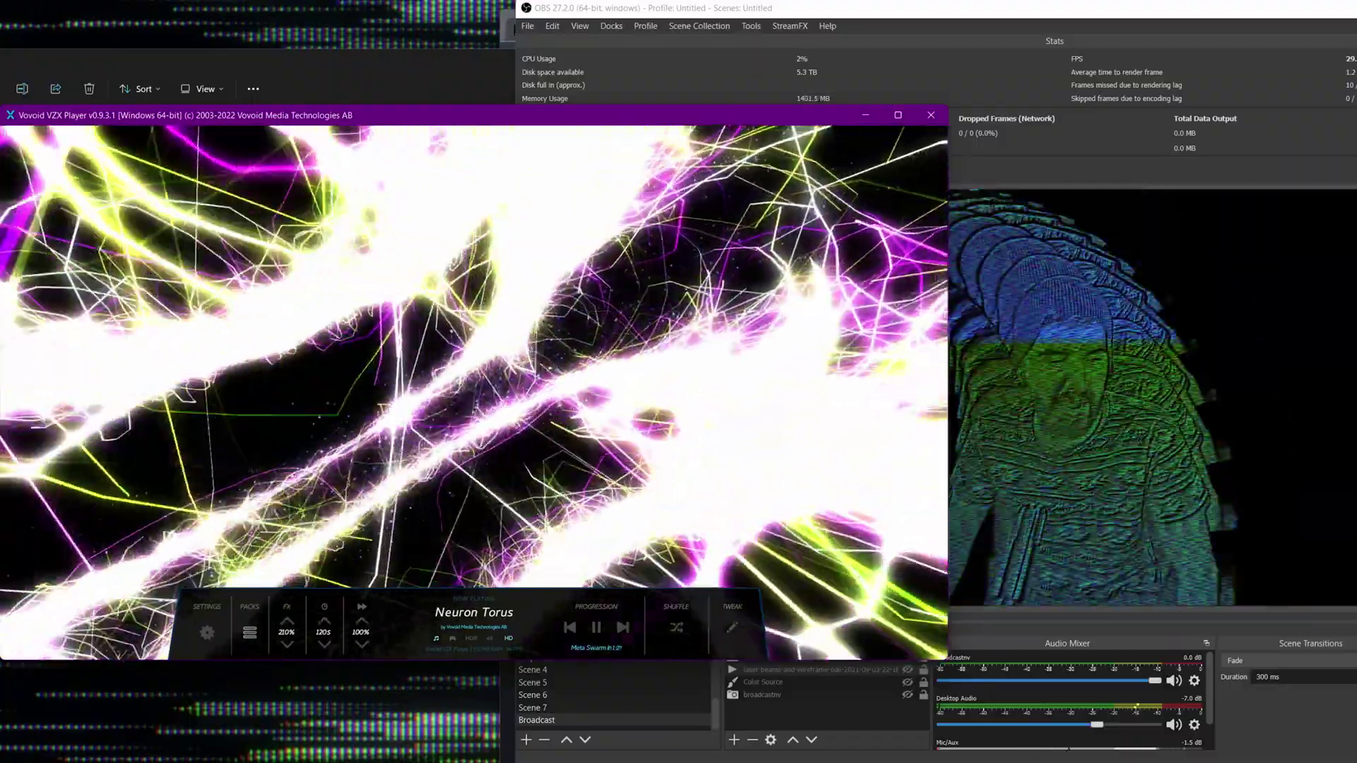
Return VZX Player to the Neuron Torus visuals and bring OBS back in front.
{"action": "left_click", "coordinate": [249, 633]}
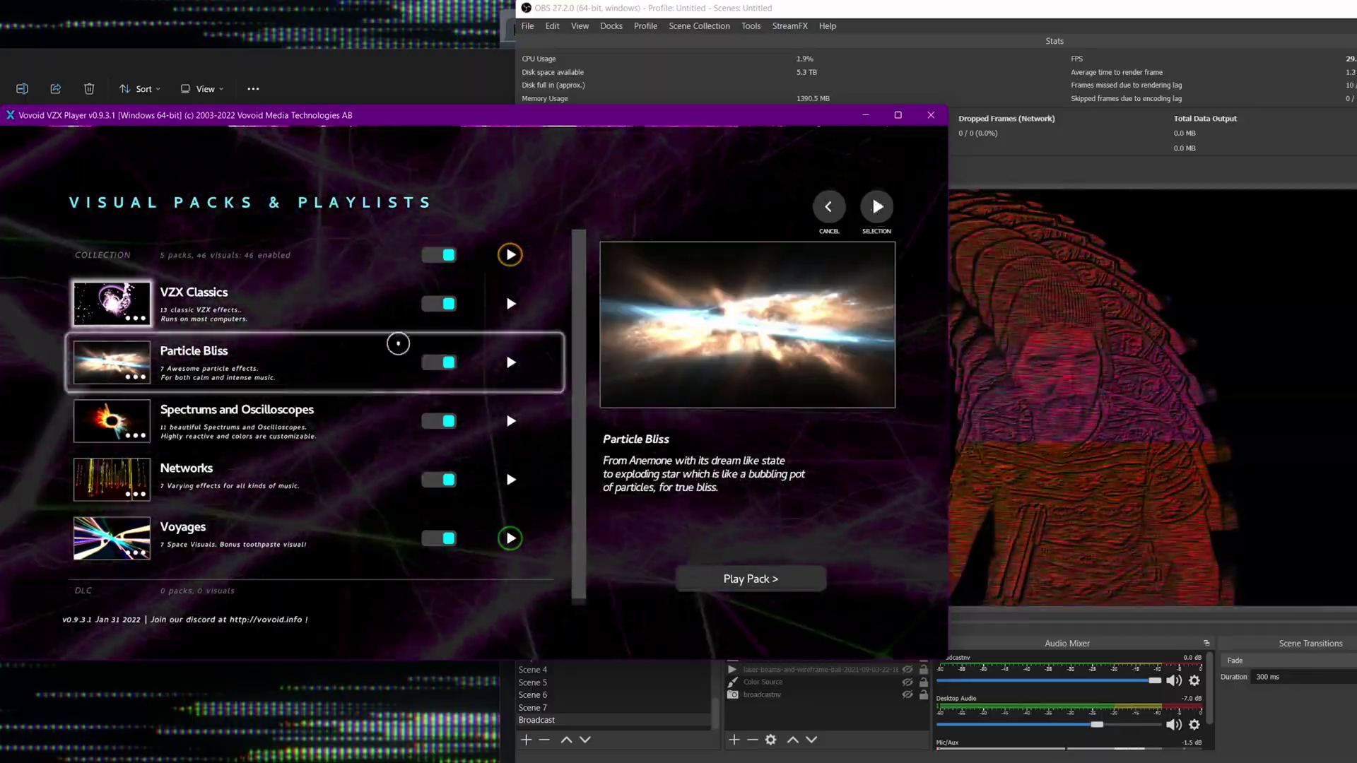
{"action": "left_click", "coordinate": [385, 625]}
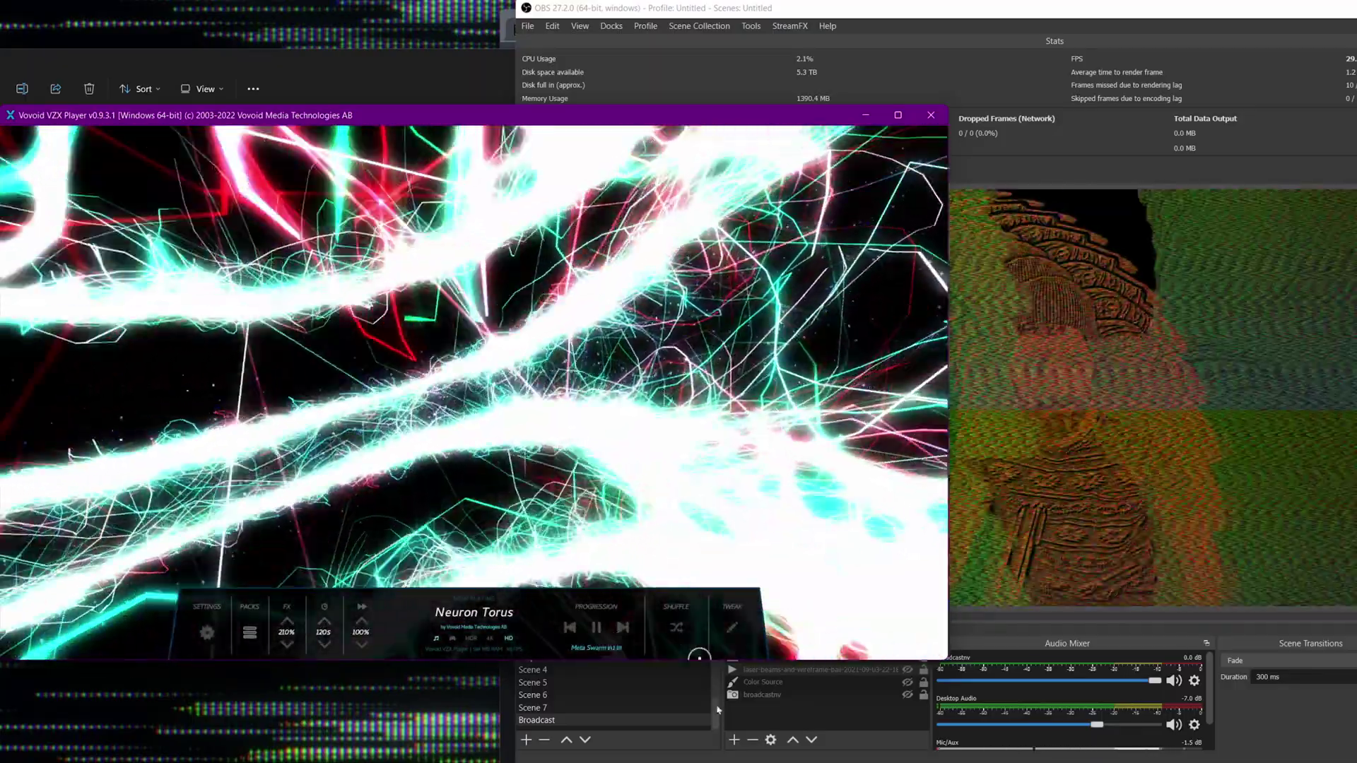
{"action": "left_click", "coordinate": [731, 721]}
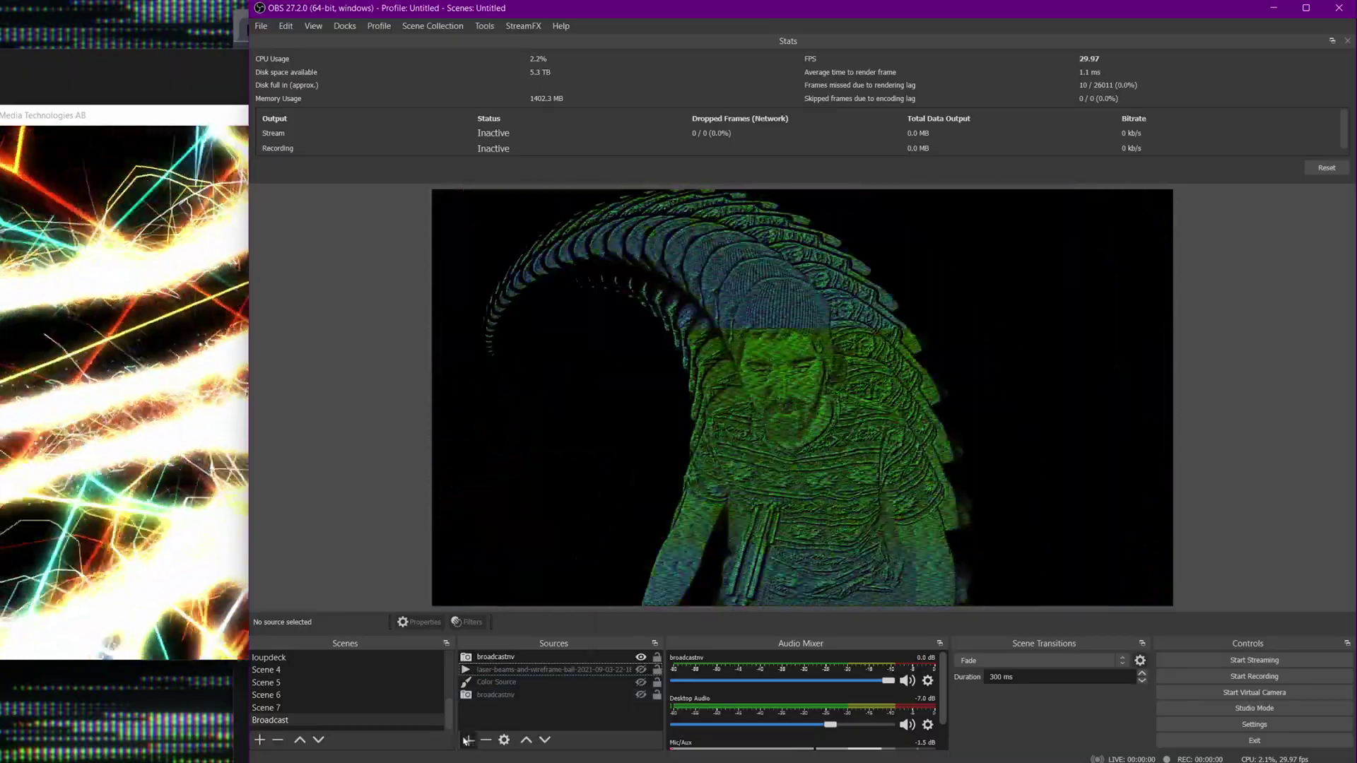
Add a Window Capture source of the VZX Player window.
{"action": "left_click", "coordinate": [468, 739]}
{"action": "left_click", "coordinate": [506, 685]}
{"action": "key", "text": "Return"}
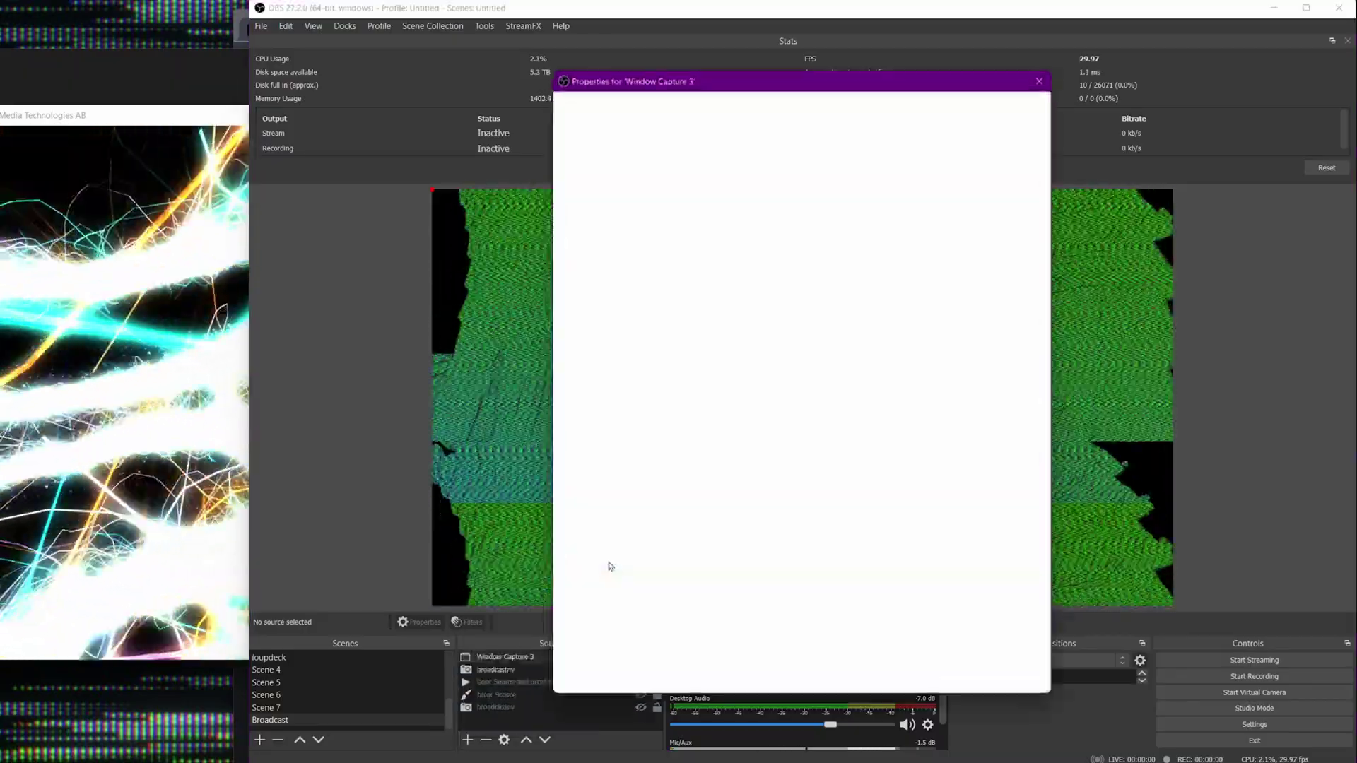
{"action": "left_click", "coordinate": [974, 682]}
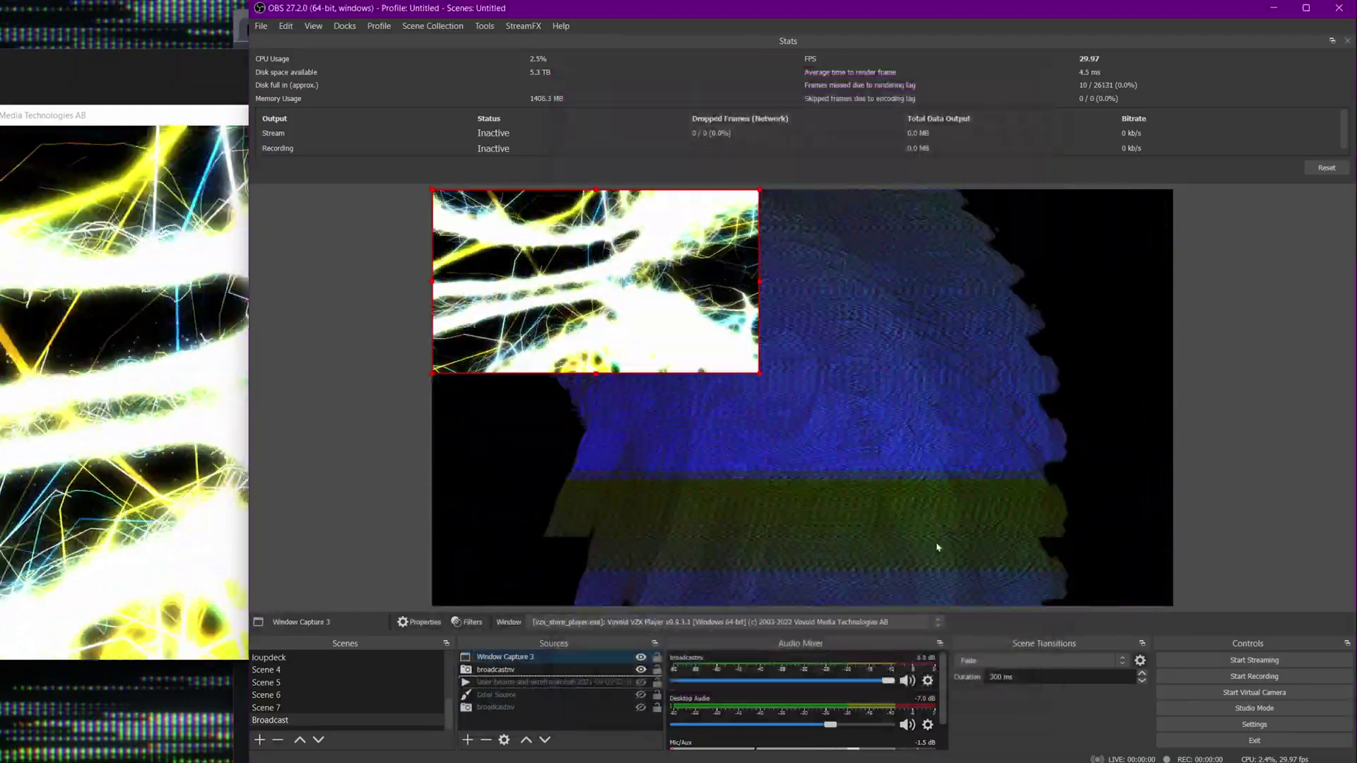
Stretch the VZX capture to fill the canvas and move it down beneath the webcam.
{"action": "left_click_drag", "start_coordinate": [757, 370], "coordinate": [1137, 561]}
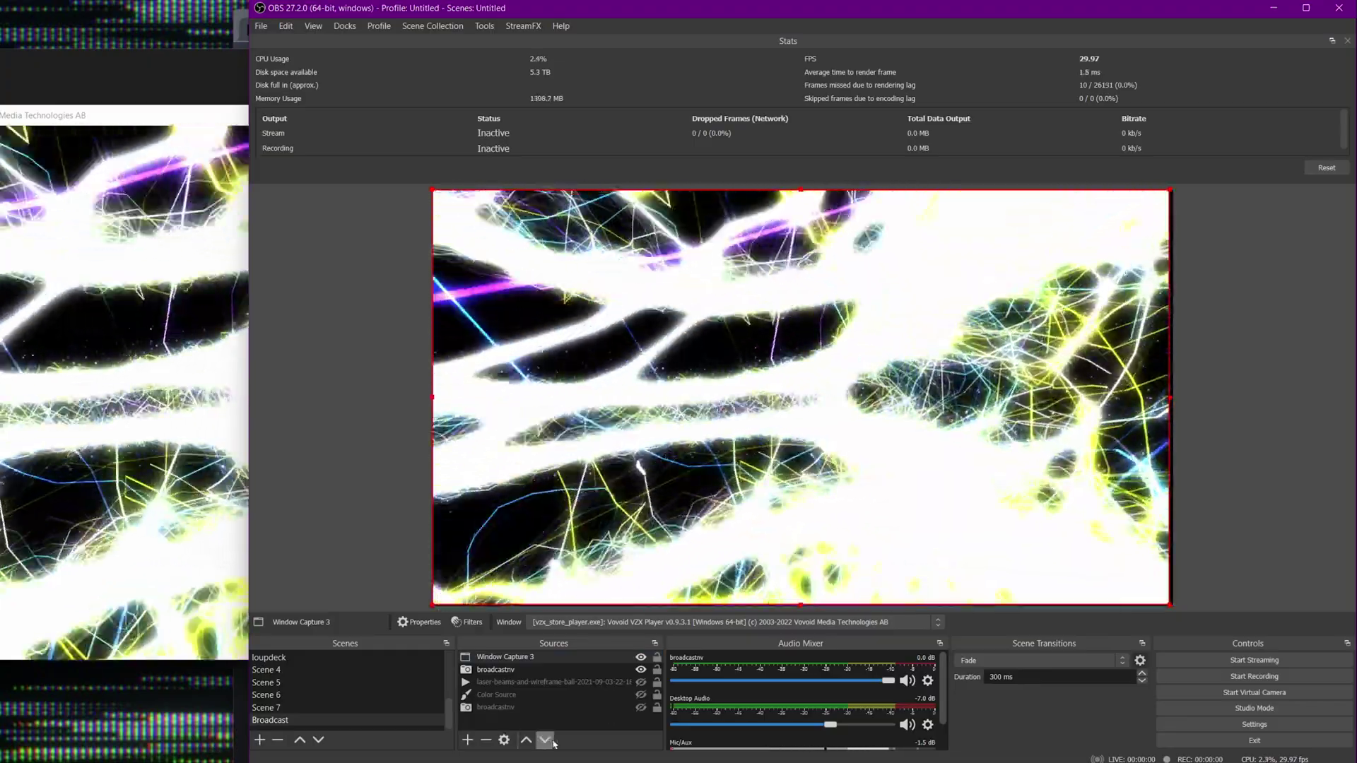
{"action": "left_click", "coordinate": [545, 740]}
{"action": "left_click", "coordinate": [545, 739]}
{"action": "left_click", "coordinate": [545, 740]}
{"action": "left_click", "coordinate": [545, 739]}
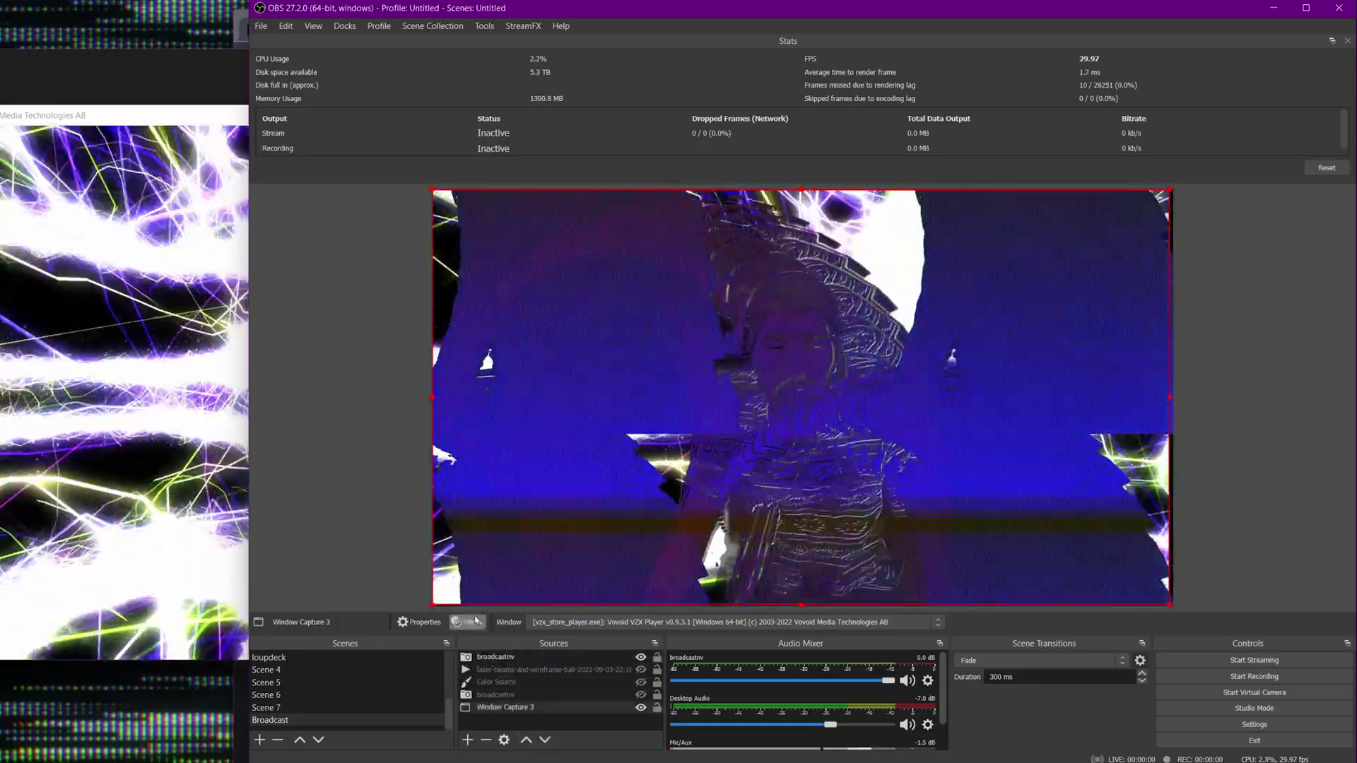
{"action": "left_click", "coordinate": [467, 622]}
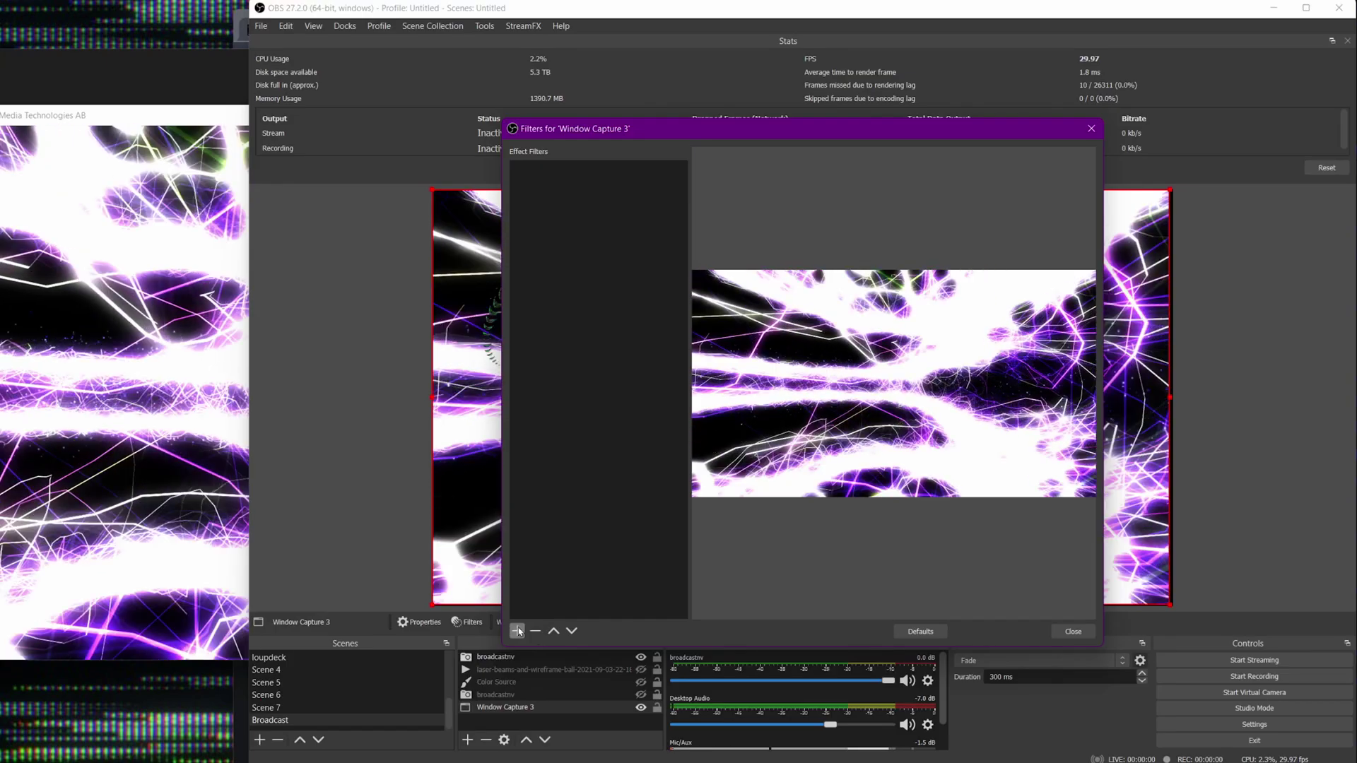
Give Window Capture 3 a User-defined shader loading ascii.shader, then shrink the capture slightly.
{"action": "left_click", "coordinate": [590, 576]}
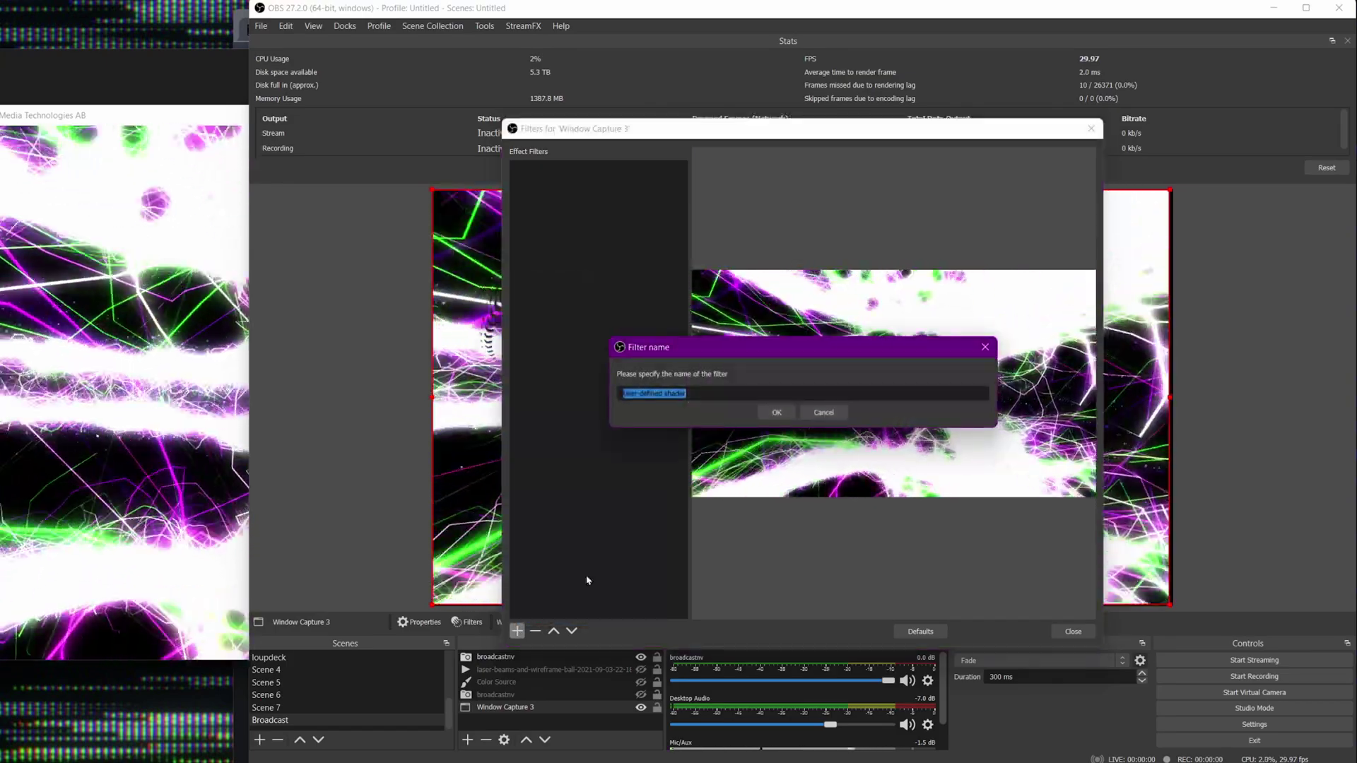
{"action": "key", "text": "Return"}
{"action": "left_click", "coordinate": [1051, 435]}
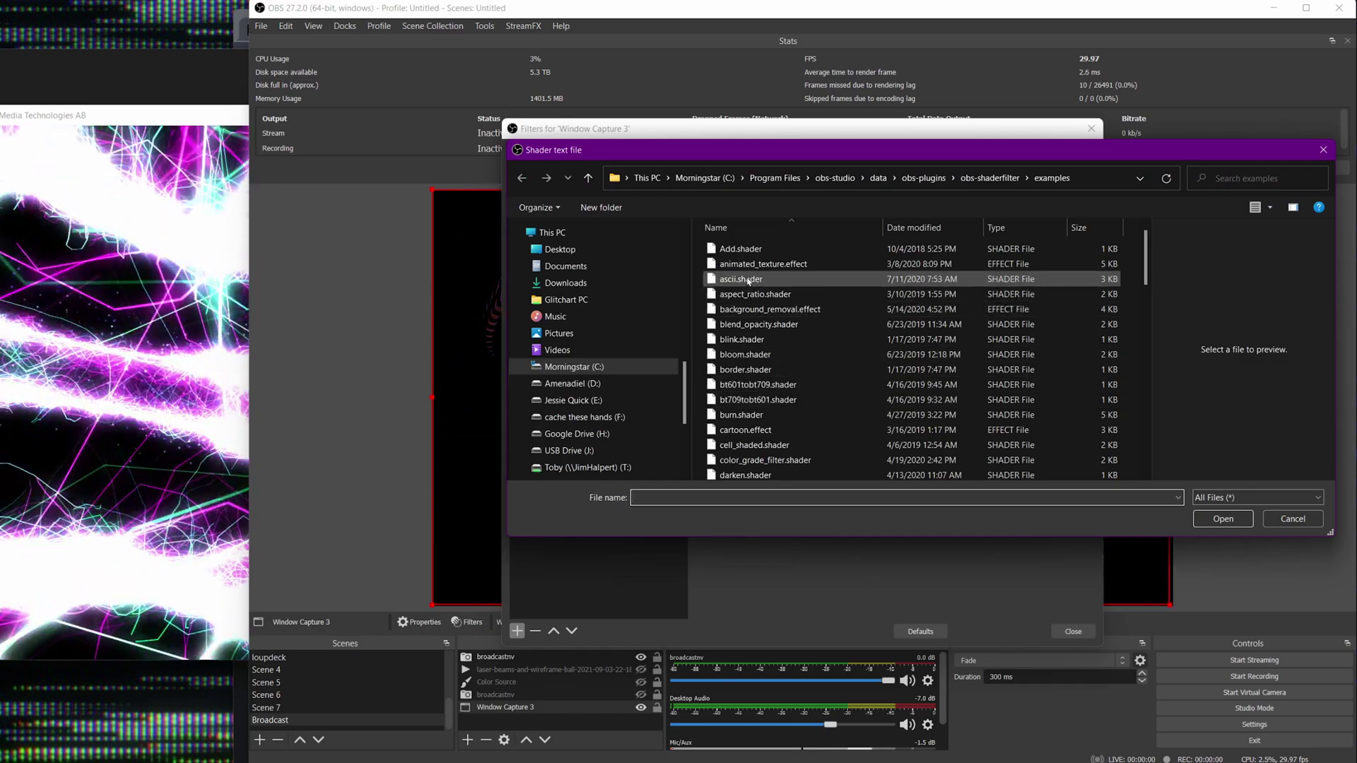
{"action": "double_click", "coordinate": [748, 279]}
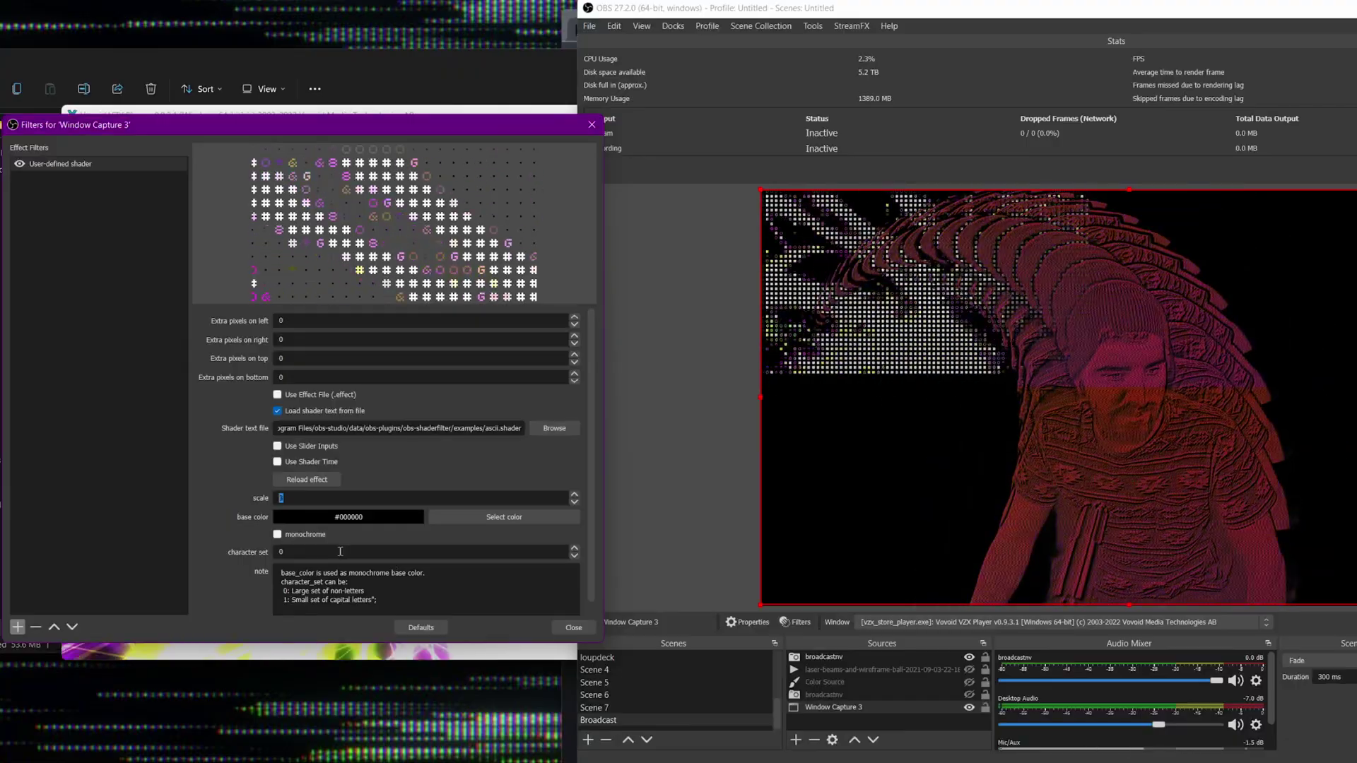
{"action": "left_click", "coordinate": [562, 627]}
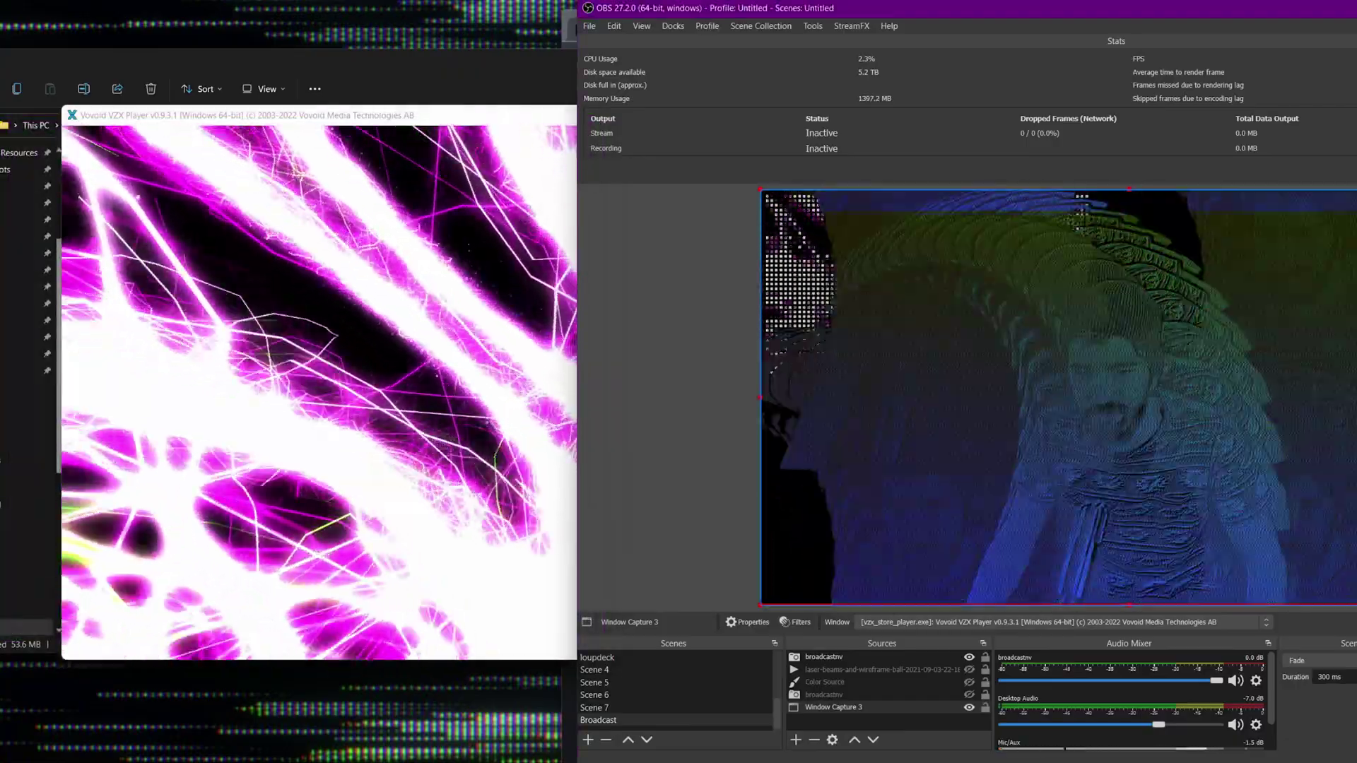
{"action": "left_click", "coordinate": [948, 378]}
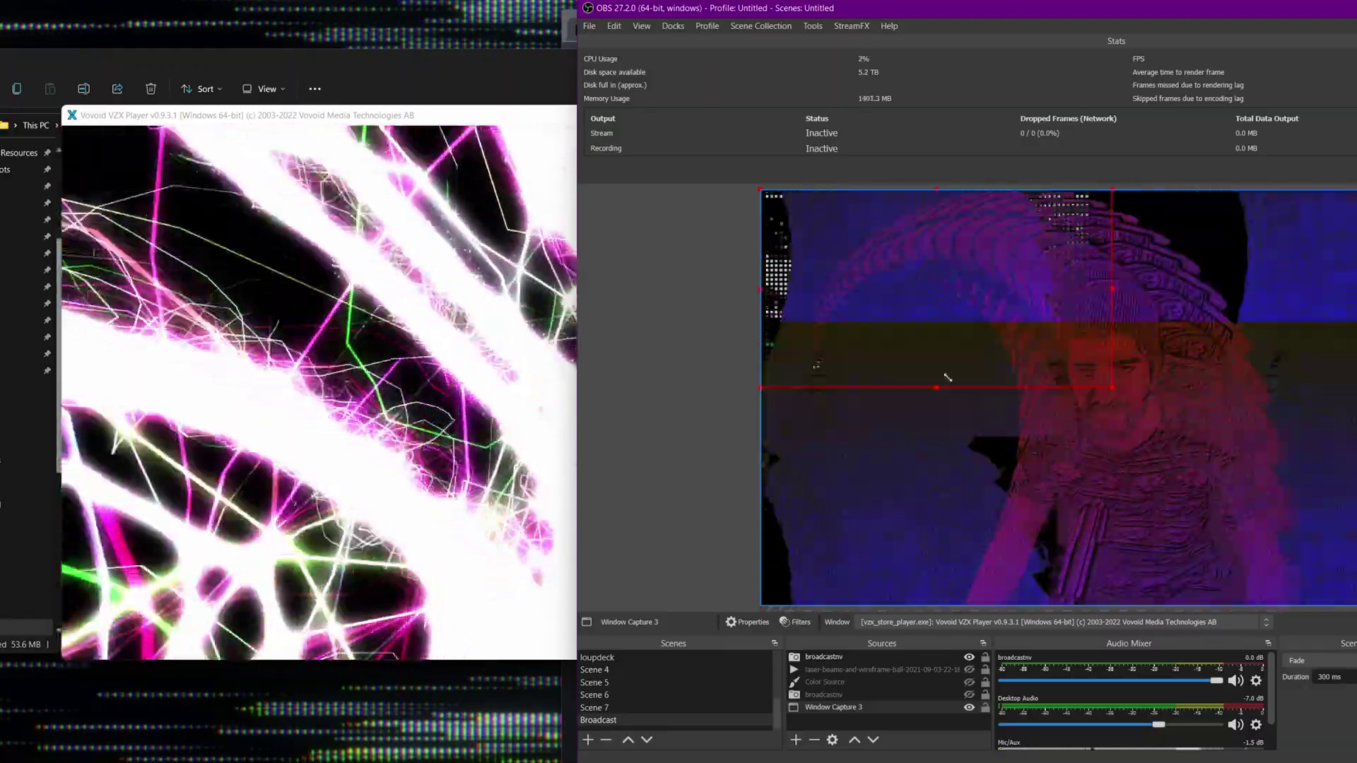
{"action": "left_click_drag", "start_coordinate": [948, 378], "coordinate": [1177, 606]}
Remove Window Capture 3 from Broadcast, create scene 'Visualizer', and add the existing capture to it.
{"action": "left_click", "coordinate": [493, 740]}
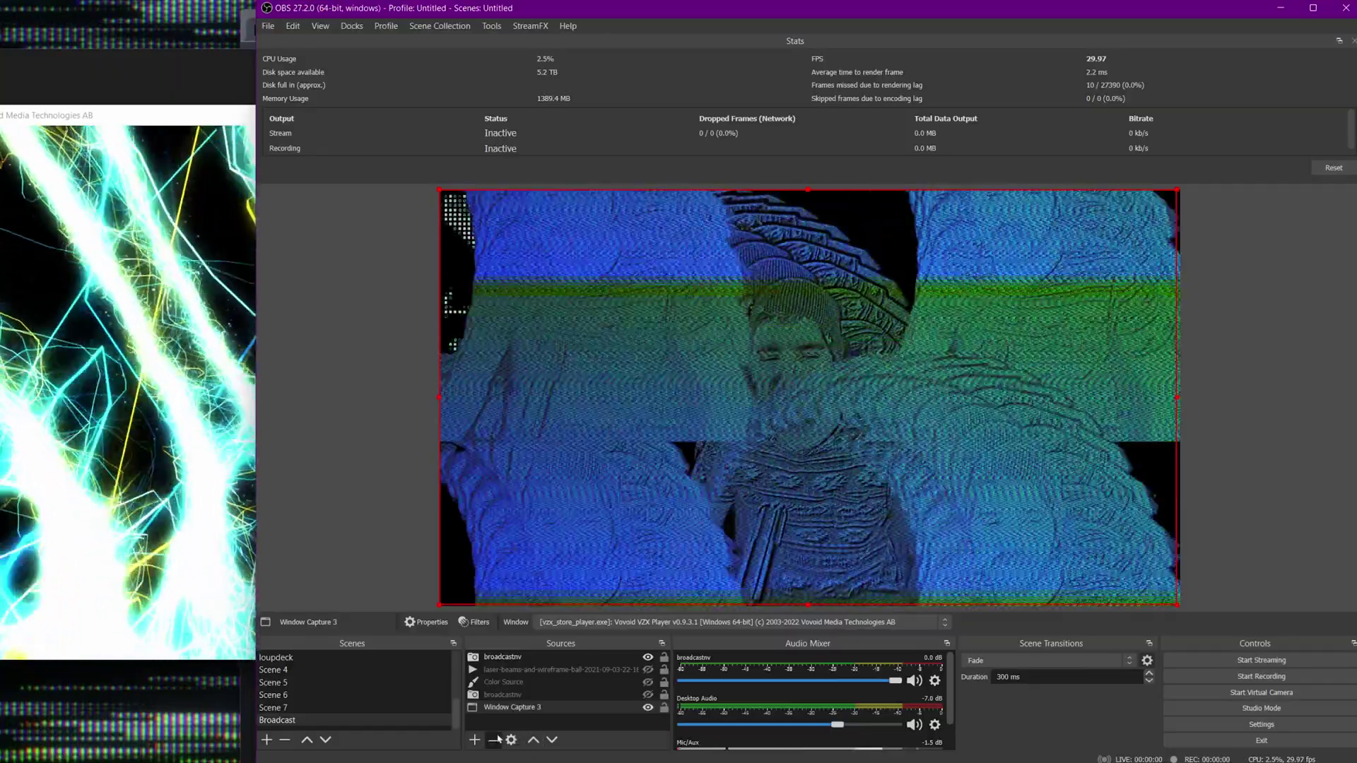
{"action": "left_click", "coordinate": [865, 410]}
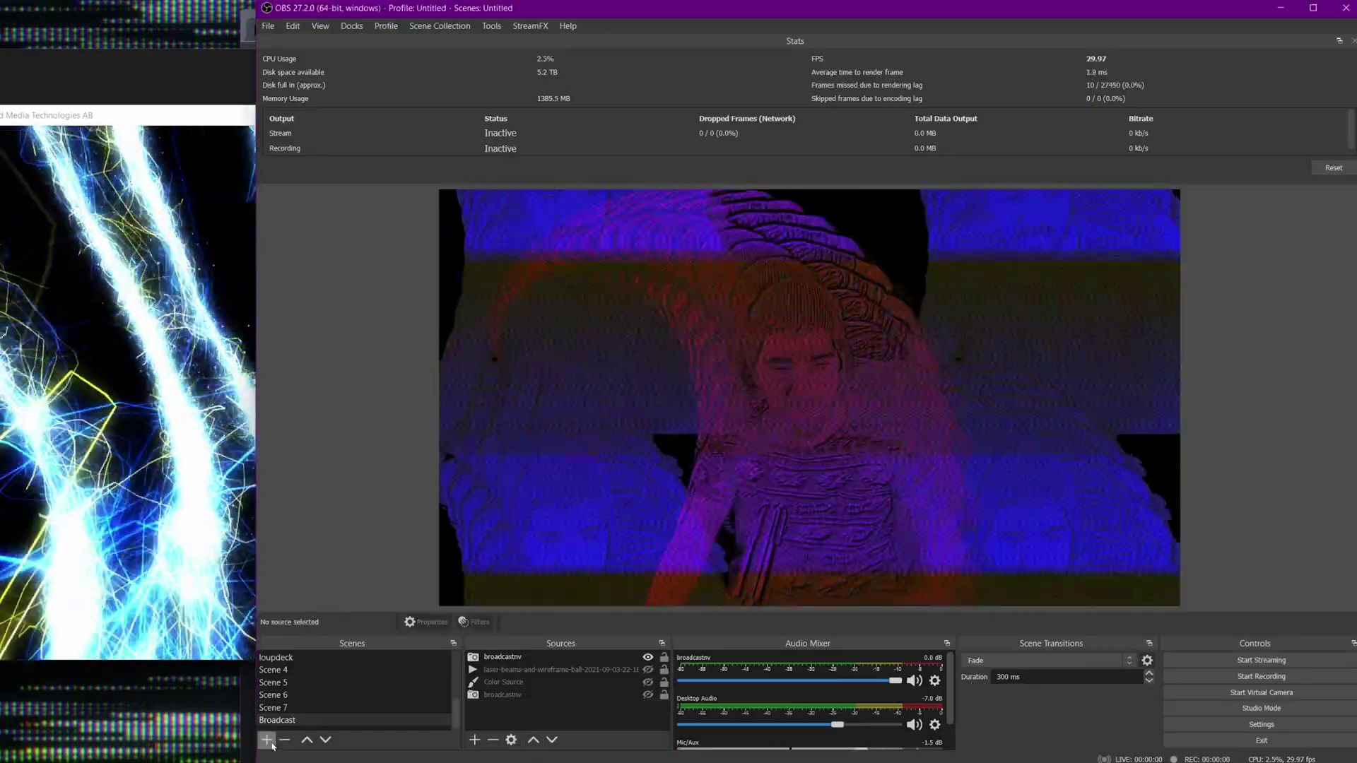
{"action": "left_click", "coordinate": [267, 740]}
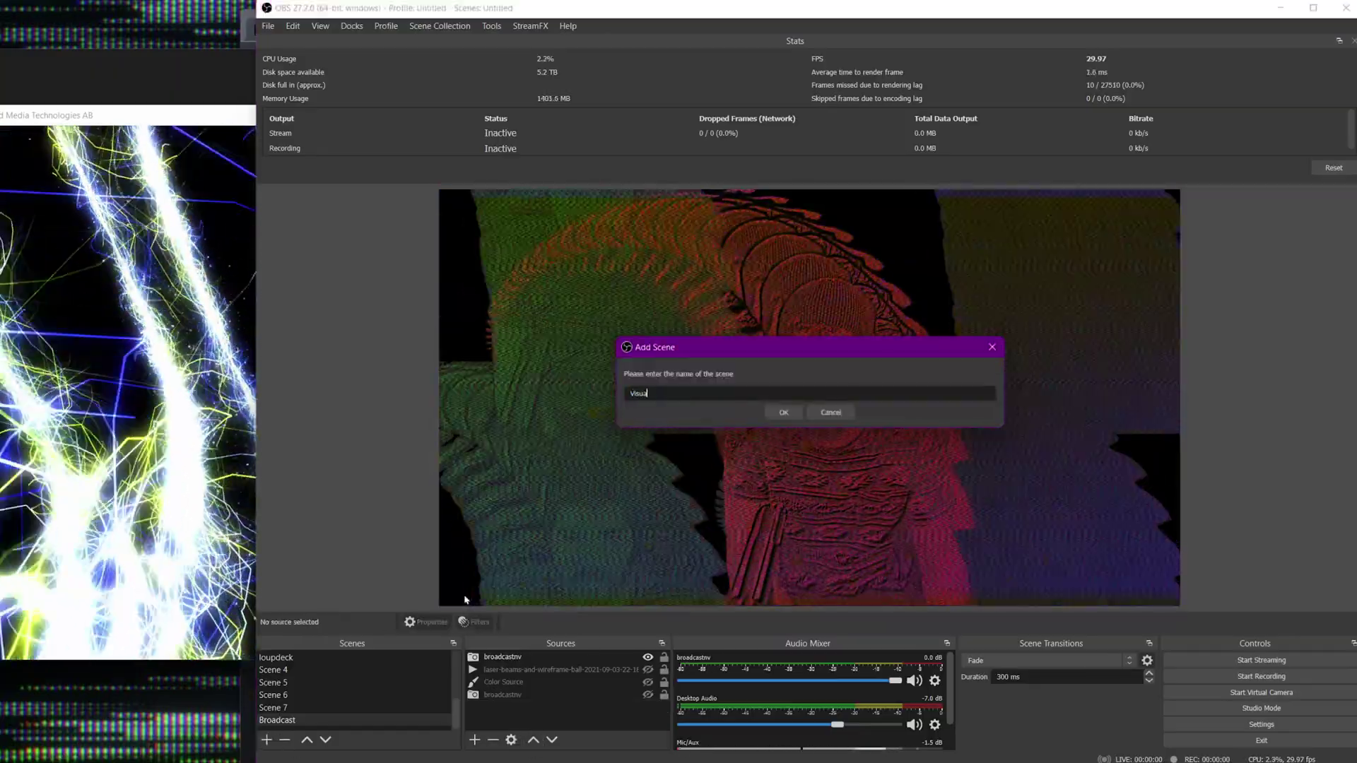
{"action": "type", "text": "Visualizer"}
{"action": "key", "text": "Return"}
{"action": "left_click", "coordinate": [471, 740]}
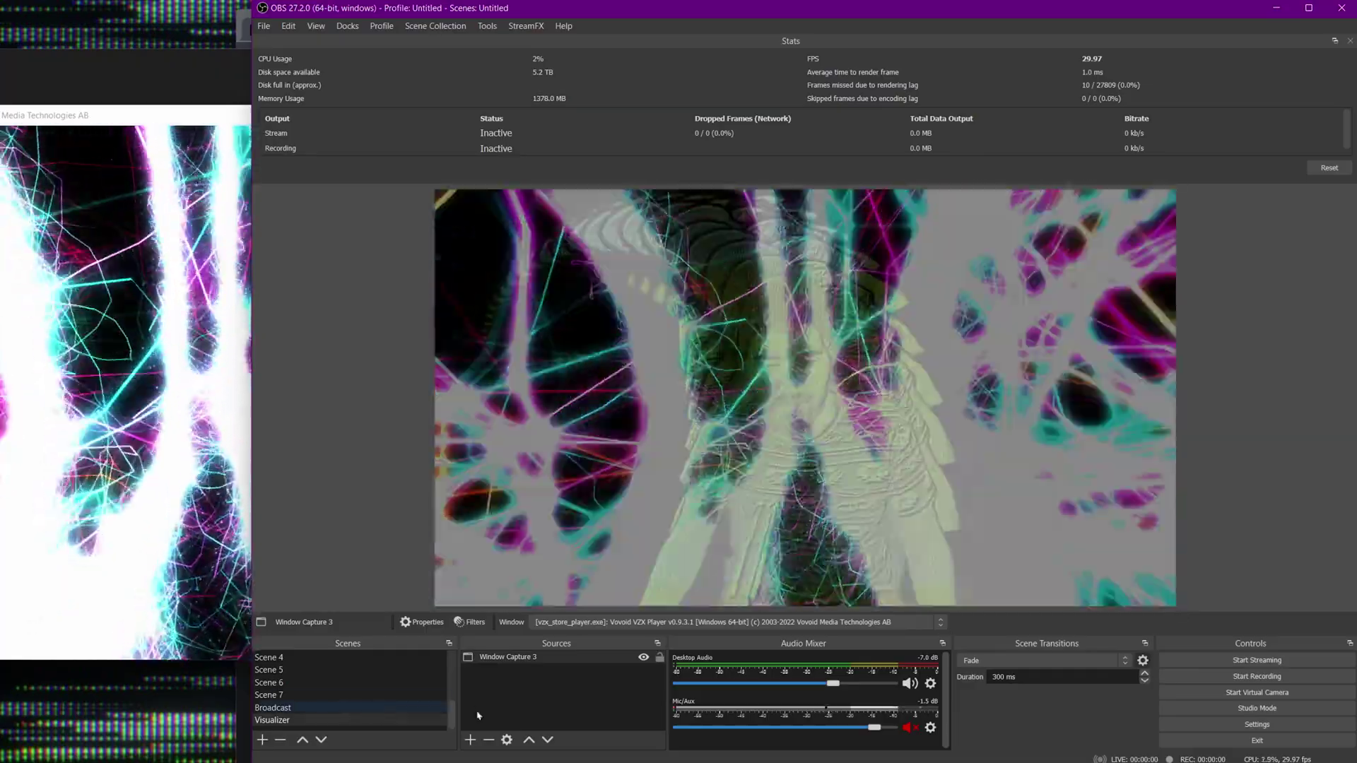
Add the existing Visualizer scene as a source in Broadcast, beneath the webcam sources.
{"action": "left_click", "coordinate": [273, 707]}
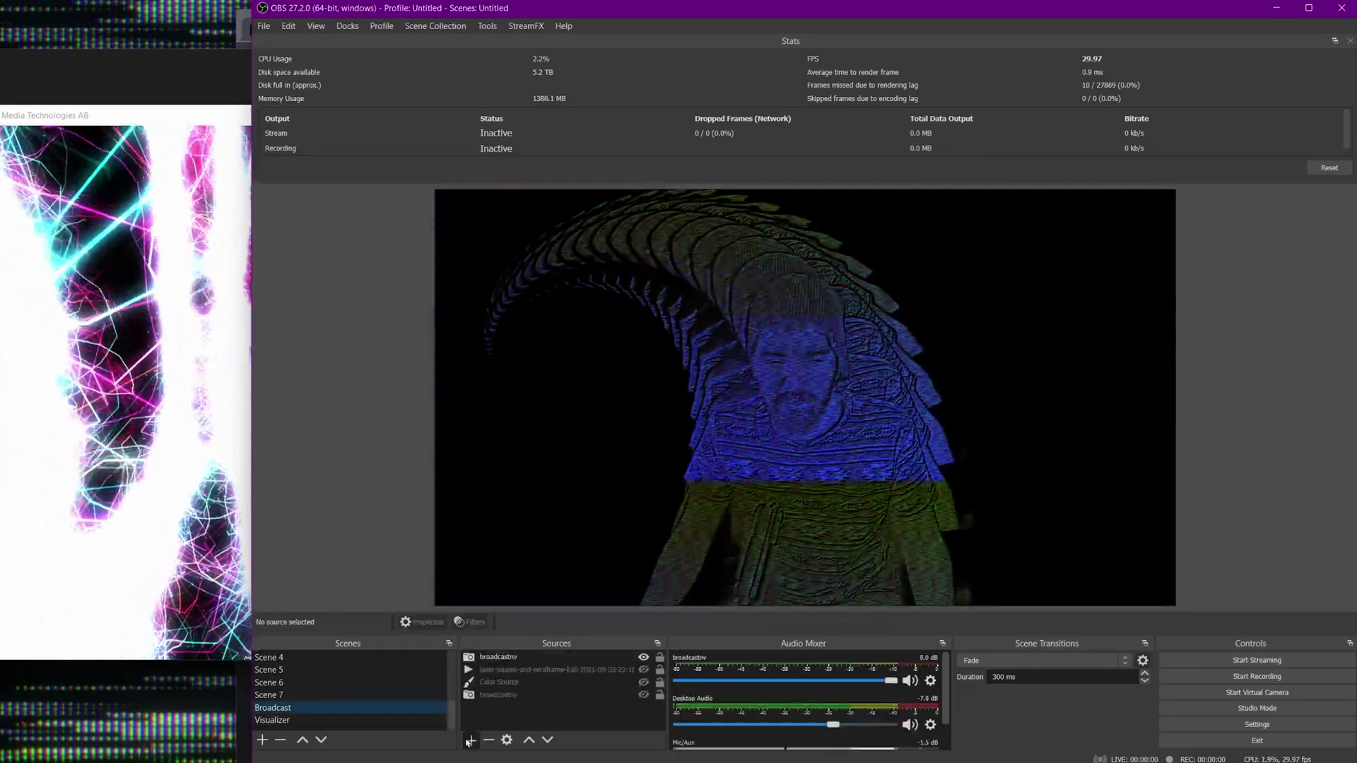
{"action": "left_click", "coordinate": [470, 740]}
{"action": "left_click", "coordinate": [512, 581]}
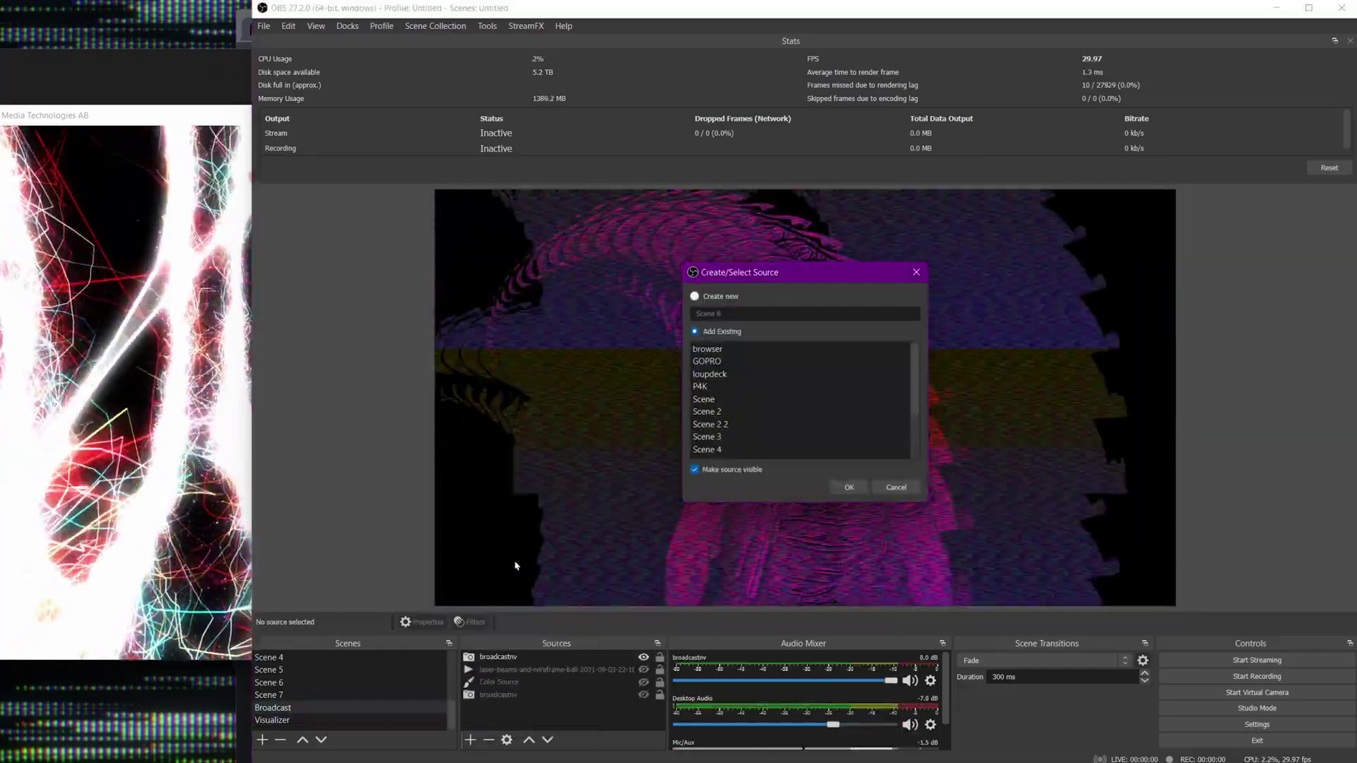
{"action": "left_click", "coordinate": [720, 451]}
{"action": "left_click", "coordinate": [849, 488]}
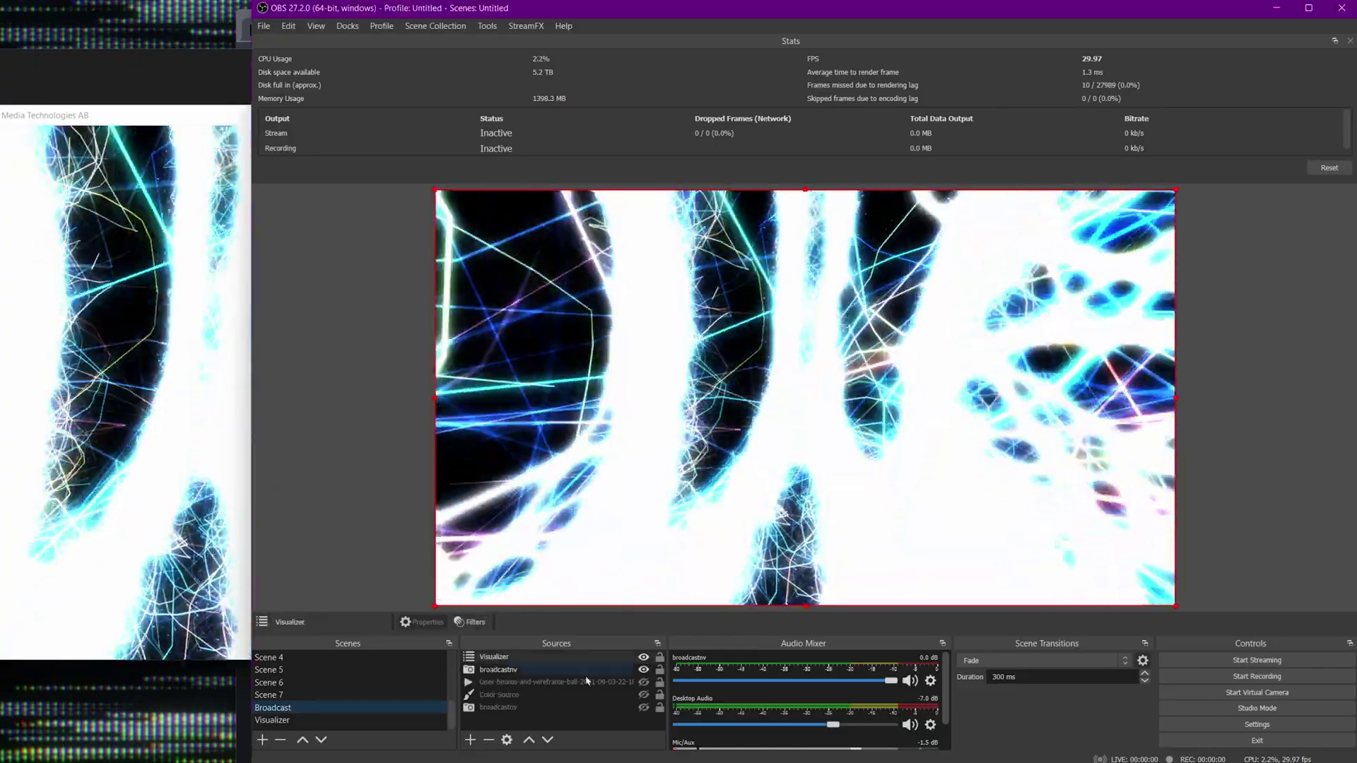
{"action": "left_click", "coordinate": [548, 739]}
{"action": "left_click", "coordinate": [547, 740]}
{"action": "left_click", "coordinate": [548, 739]}
{"action": "left_click", "coordinate": [547, 740]}
Add a User-defined shader filter to the Visualizer source, set to load from file.
{"action": "left_click", "coordinate": [469, 622]}
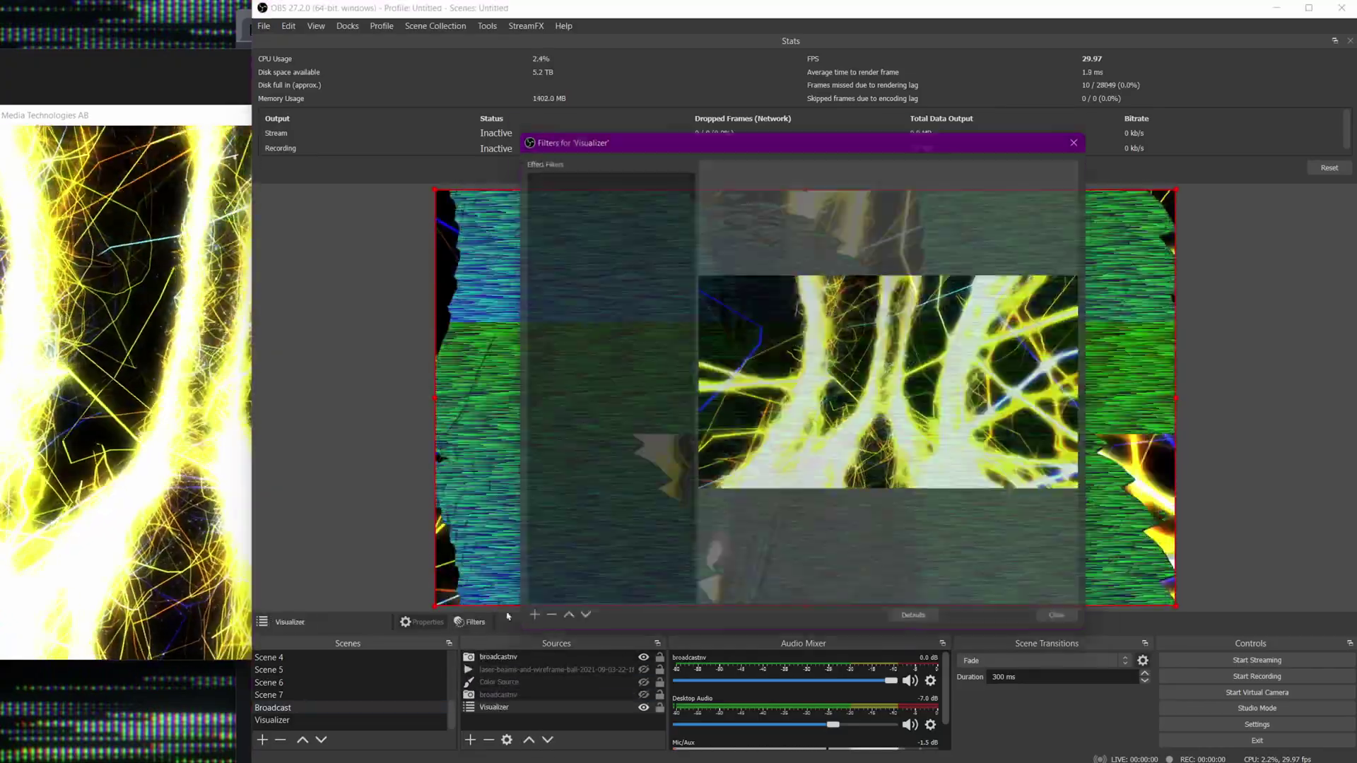
{"action": "left_click", "coordinate": [520, 631]}
{"action": "left_click", "coordinate": [591, 585]}
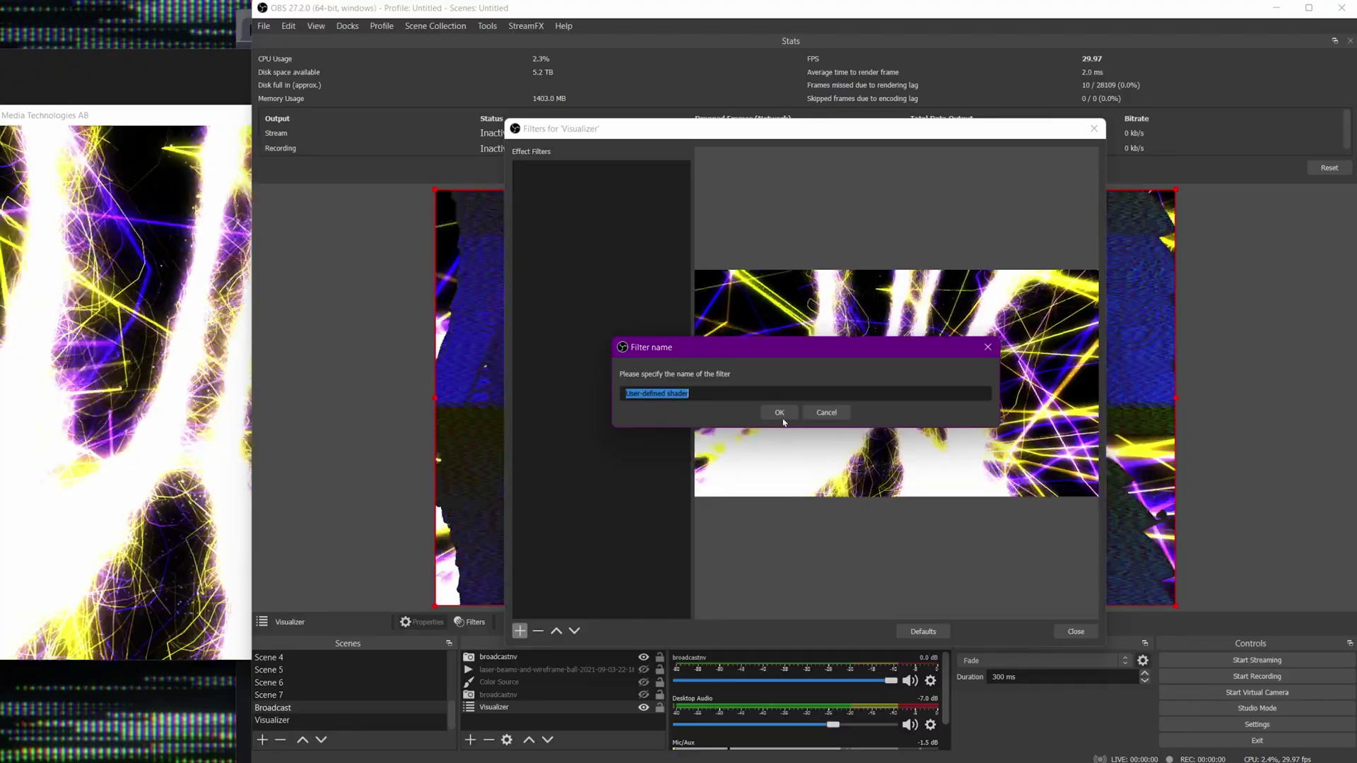
{"action": "left_click", "coordinate": [775, 412]}
{"action": "left_click", "coordinate": [780, 415]}
{"action": "left_click", "coordinate": [1058, 433]}
Load ascii.shader with slider inputs and scale 3, then start the Ecumenopolis visual in VZX Player.
{"action": "double_click", "coordinate": [749, 270]}
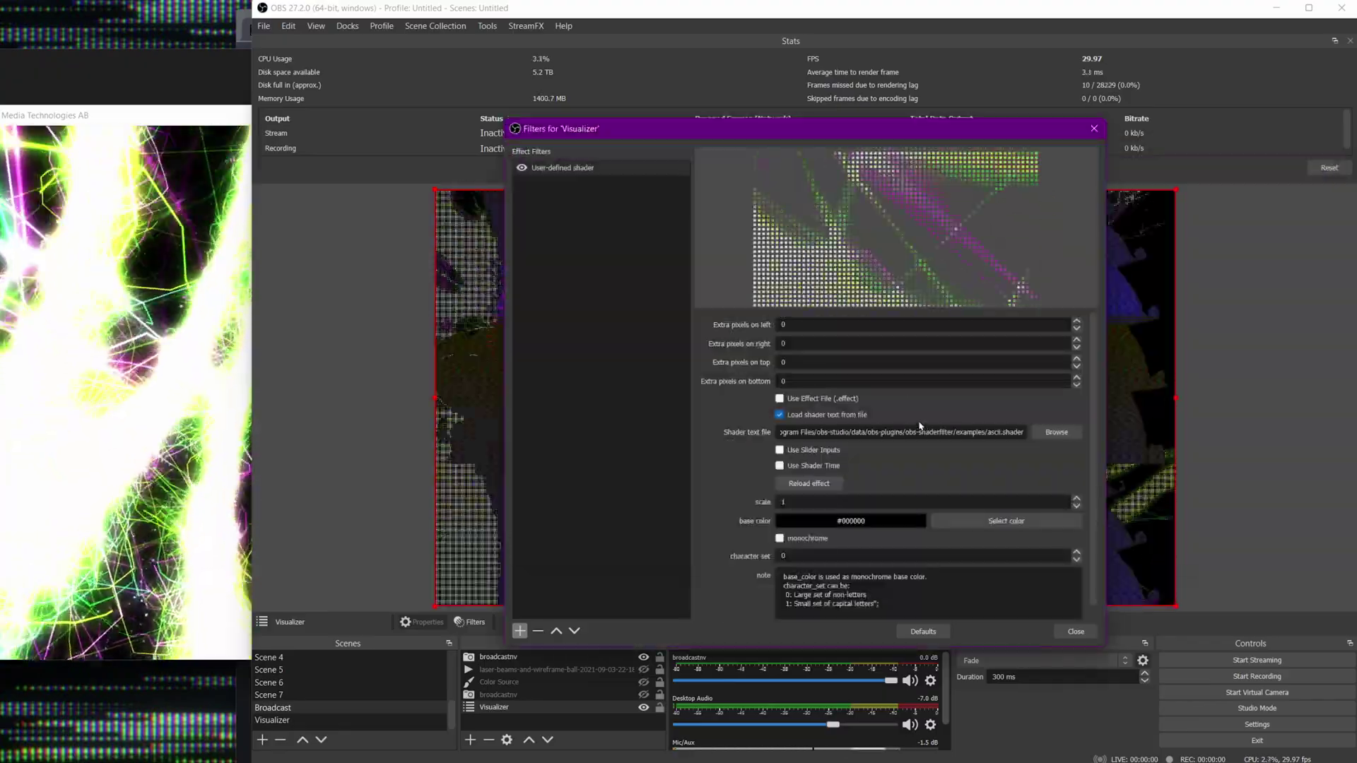
{"action": "left_click_drag", "start_coordinate": [820, 128], "coordinate": [418, 115]}
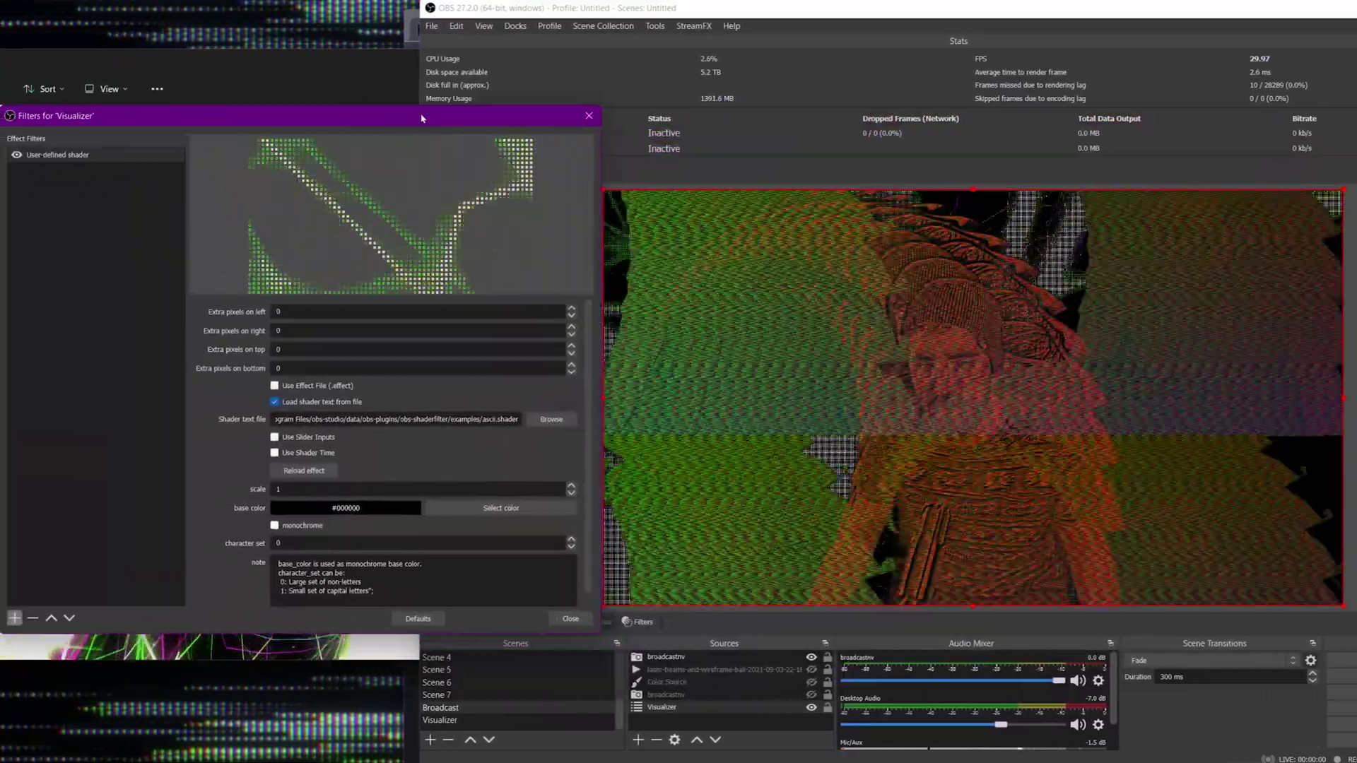
{"action": "left_click", "coordinate": [274, 437]}
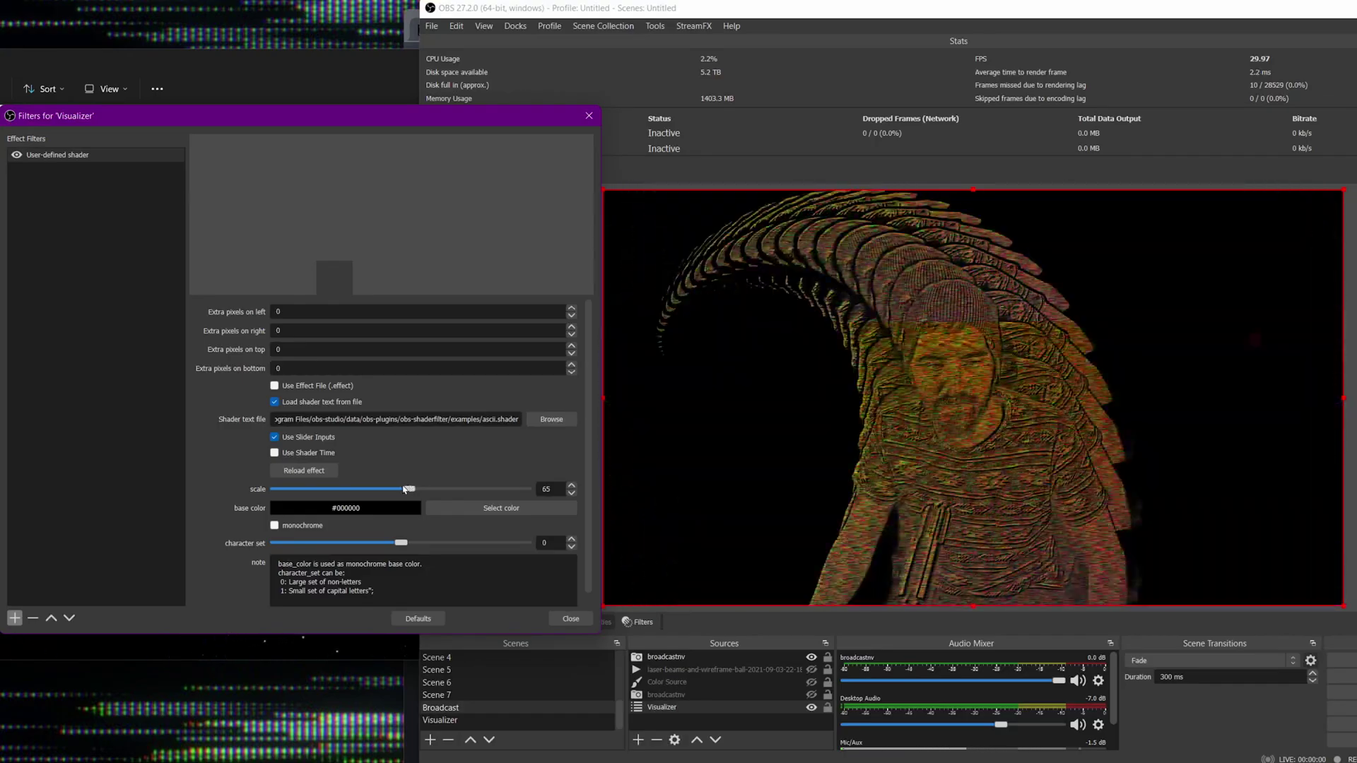
{"action": "left_click_drag", "start_coordinate": [404, 495], "coordinate": [400, 495]}
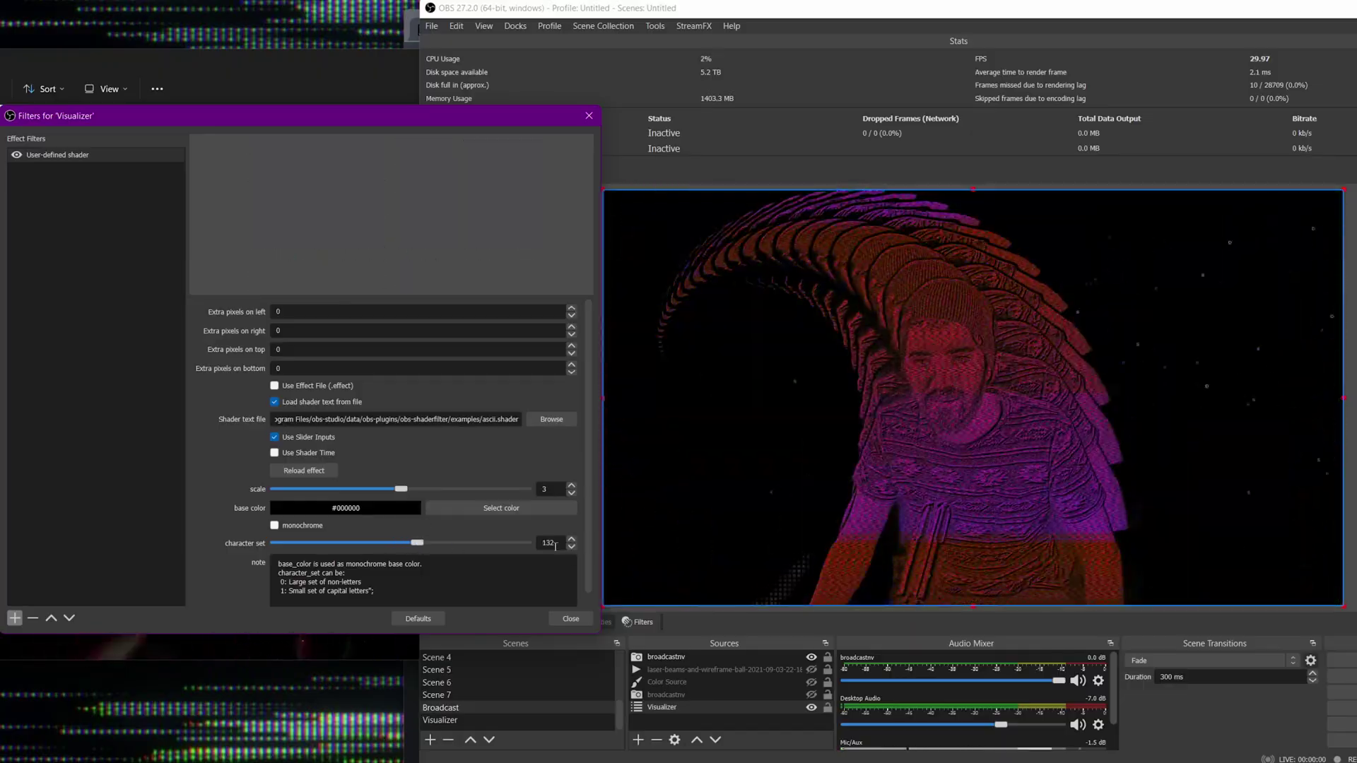
{"action": "left_click", "coordinate": [350, 651]}
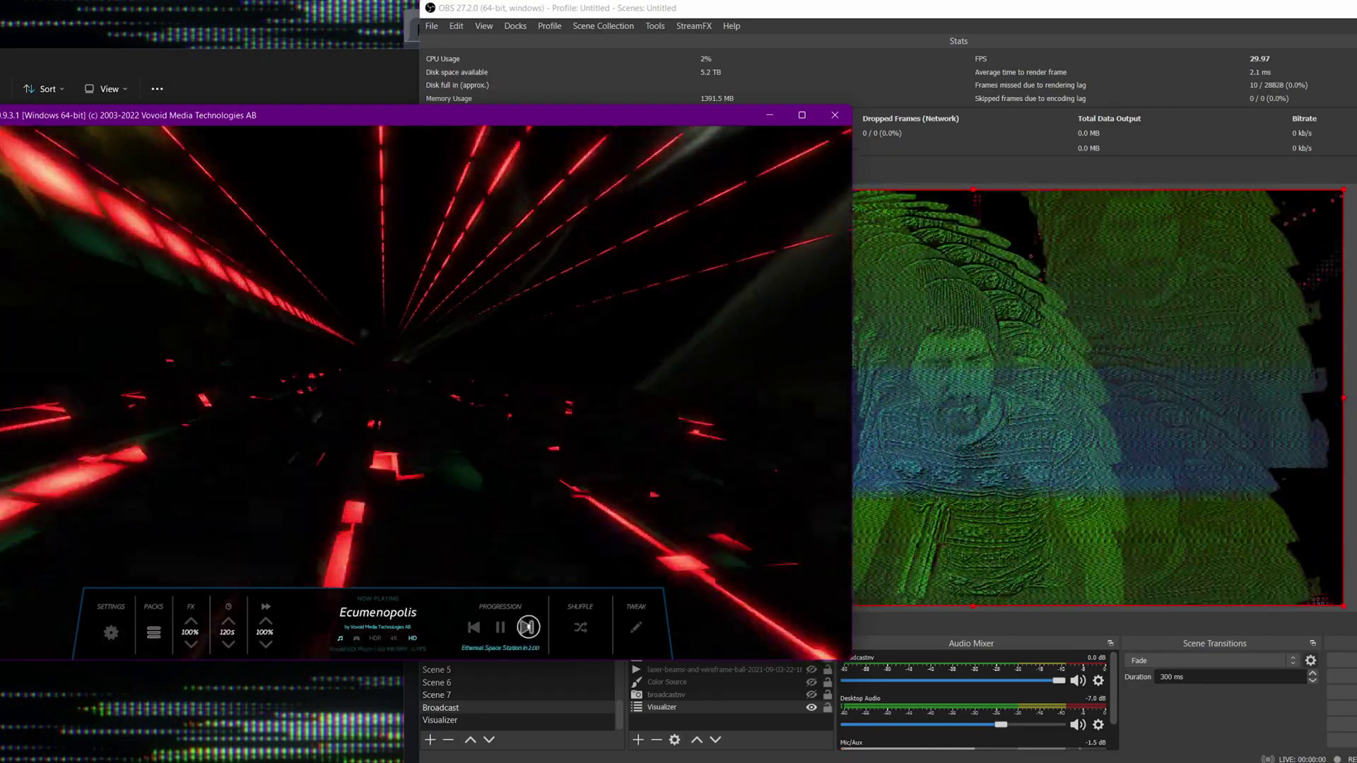
{"action": "left_click", "coordinate": [1061, 196]}
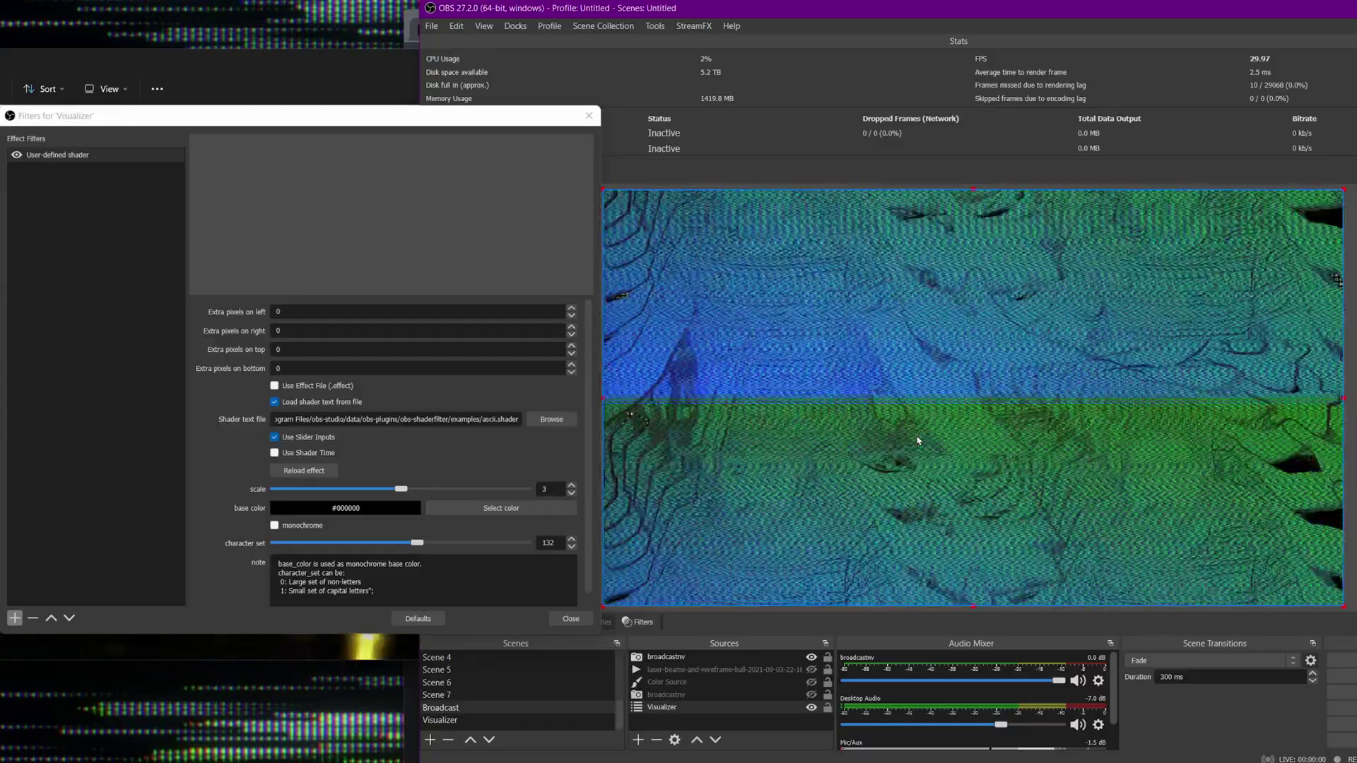
Add a second User-defined shader loading VHS.shader from file on the Visualizer, then close Filters.
{"action": "left_click", "coordinate": [15, 617]}
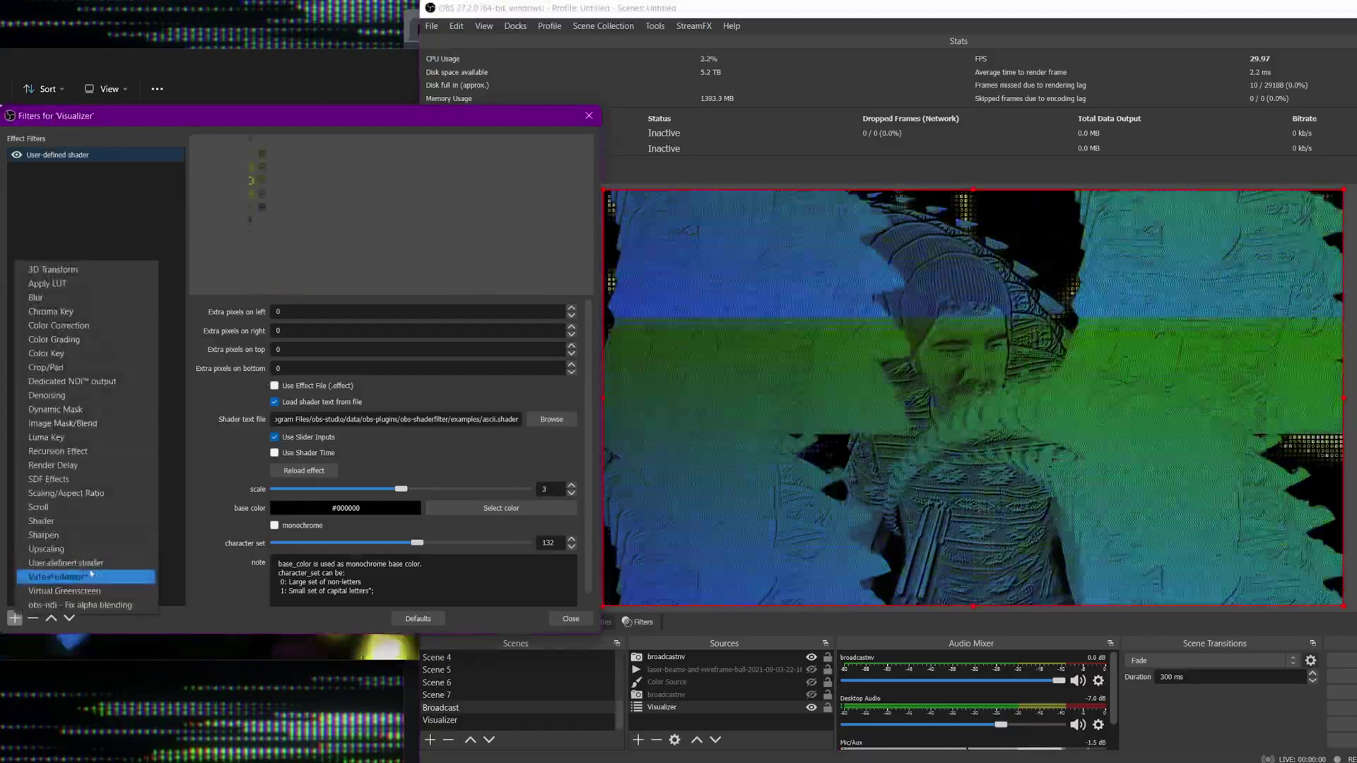
{"action": "left_click", "coordinate": [57, 571]}
{"action": "key", "text": "Return"}
{"action": "left_click", "coordinate": [332, 403]}
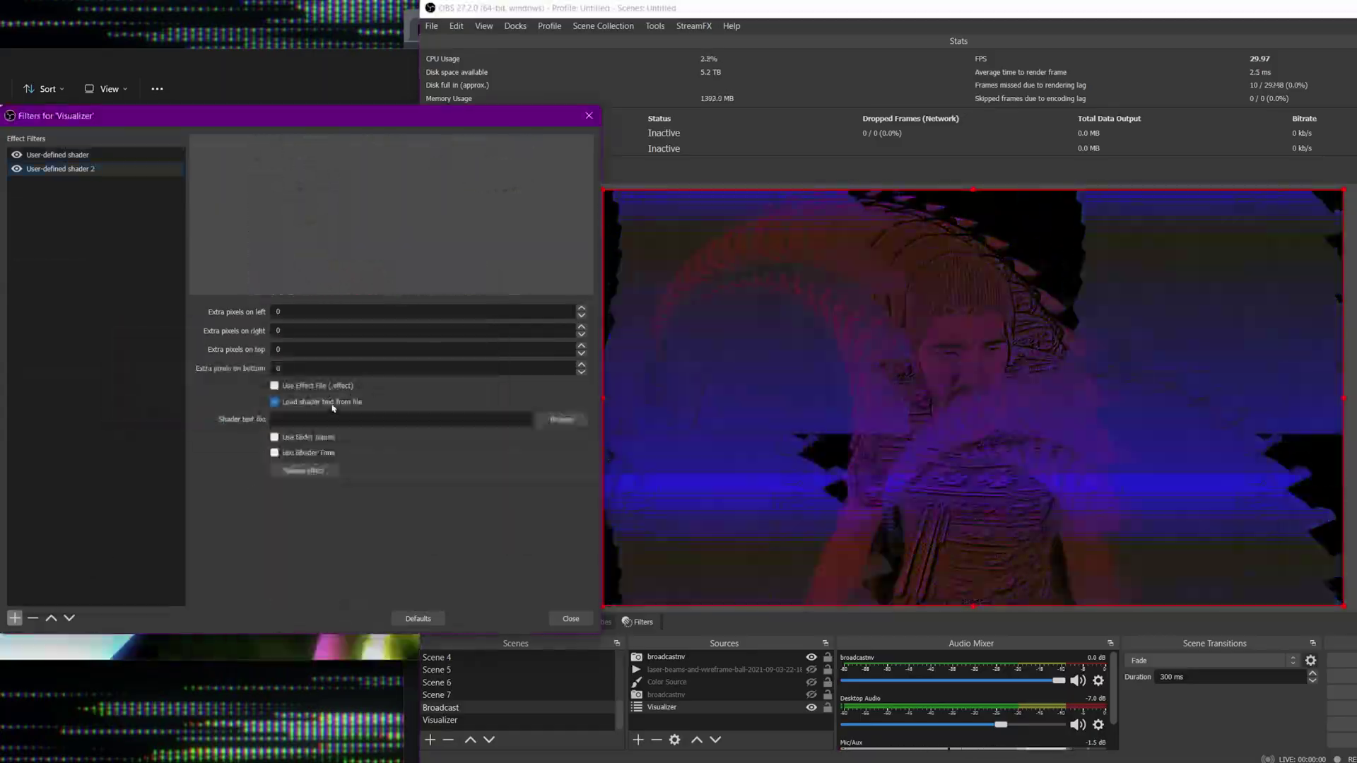
{"action": "left_click", "coordinate": [562, 420]}
{"action": "scroll", "coordinate": [495, 403], "scroll_direction": "down", "scroll_amount": 3}
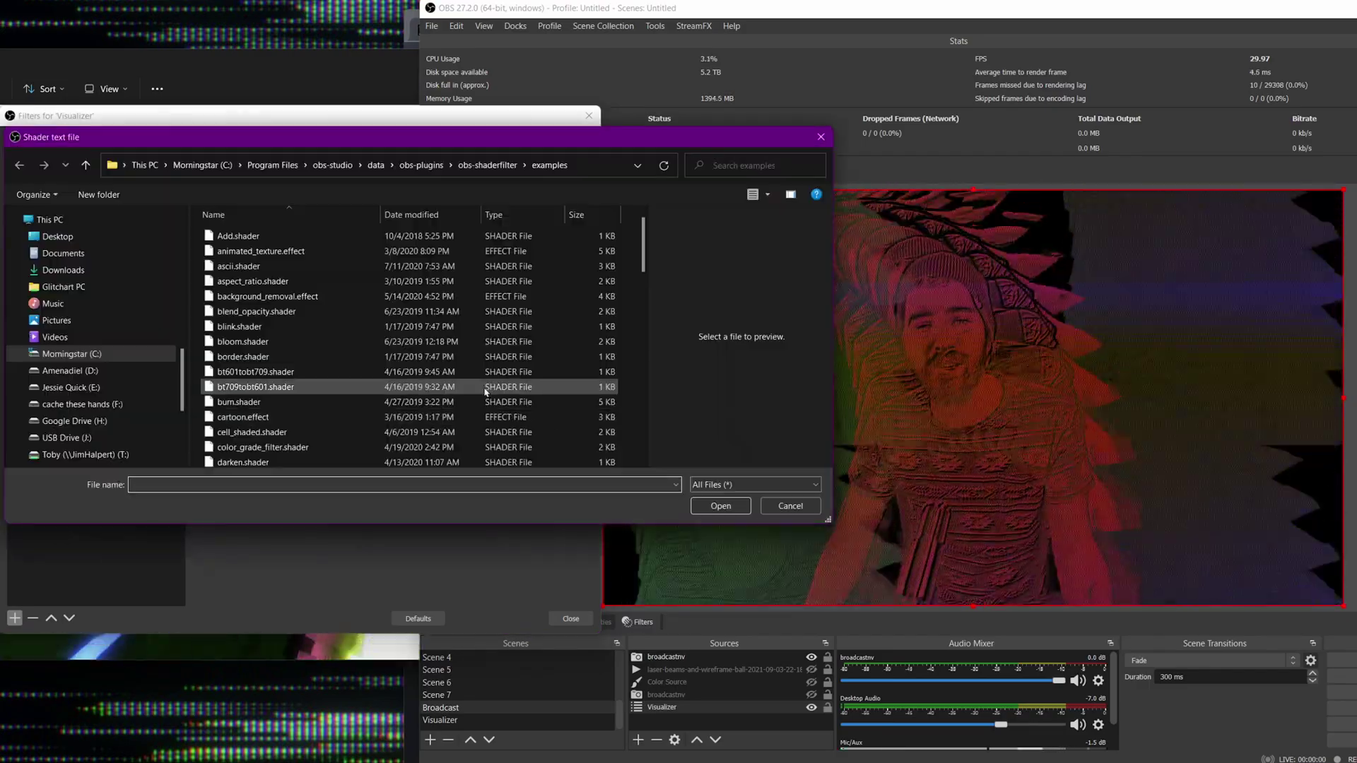
{"action": "scroll", "coordinate": [471, 397], "scroll_direction": "down", "scroll_amount": 2}
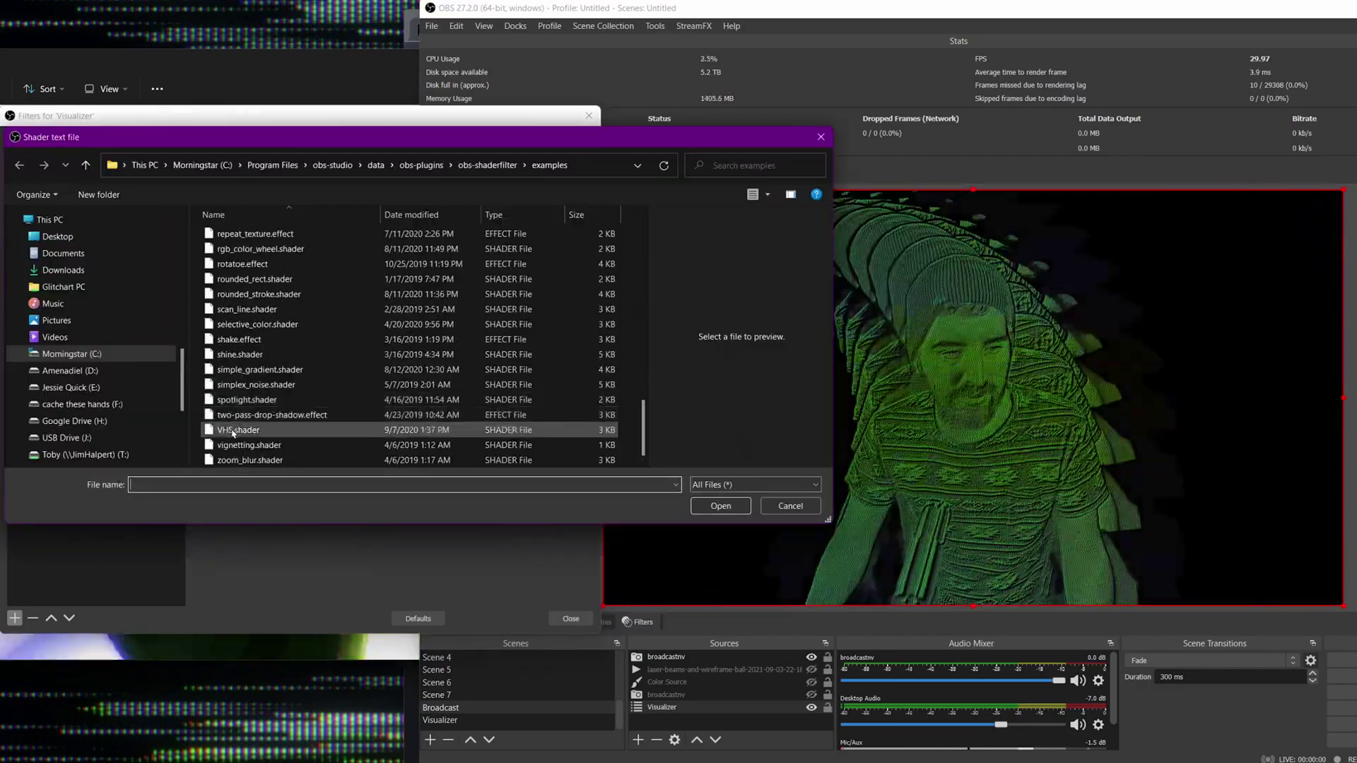
{"action": "double_click", "coordinate": [286, 434]}
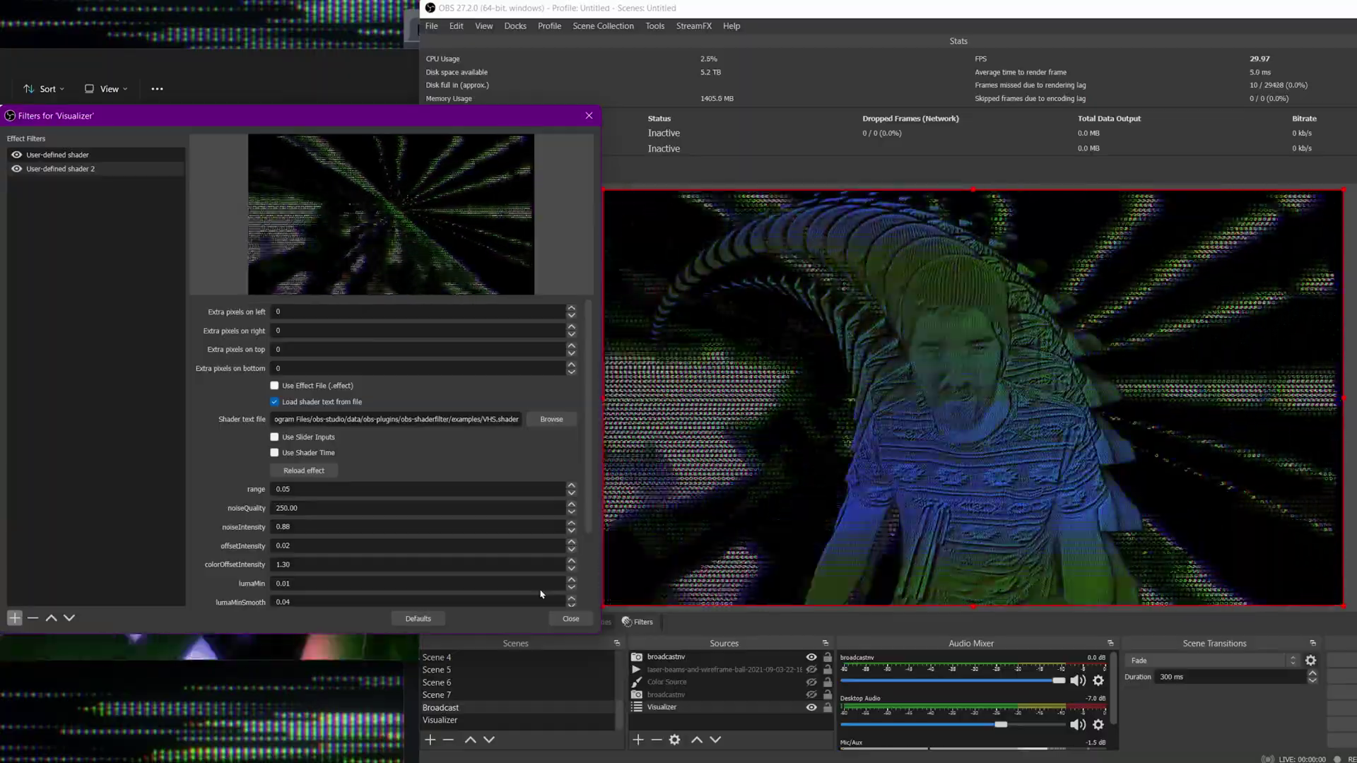
{"action": "left_click", "coordinate": [571, 618]}
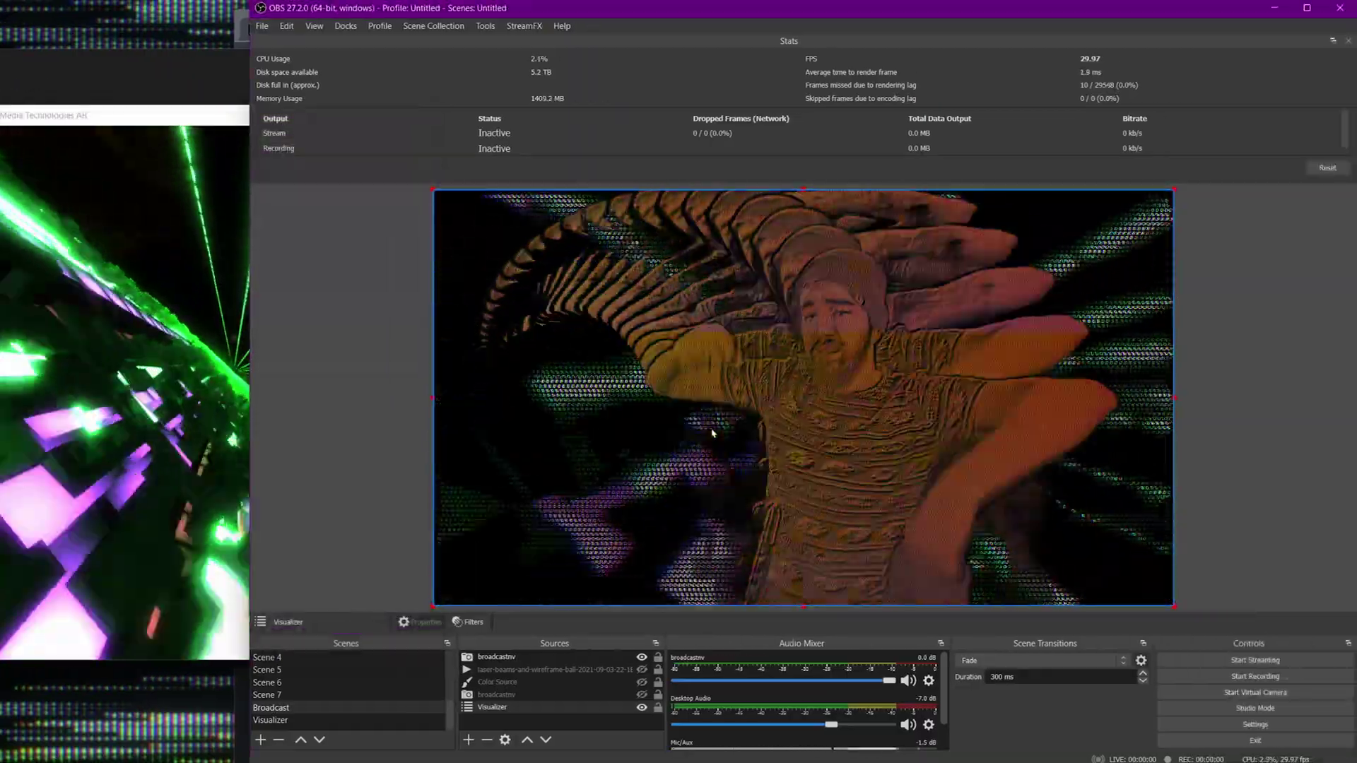
{"action": "scroll", "coordinate": [944, 714], "scroll_direction": "down", "scroll_amount": 2}
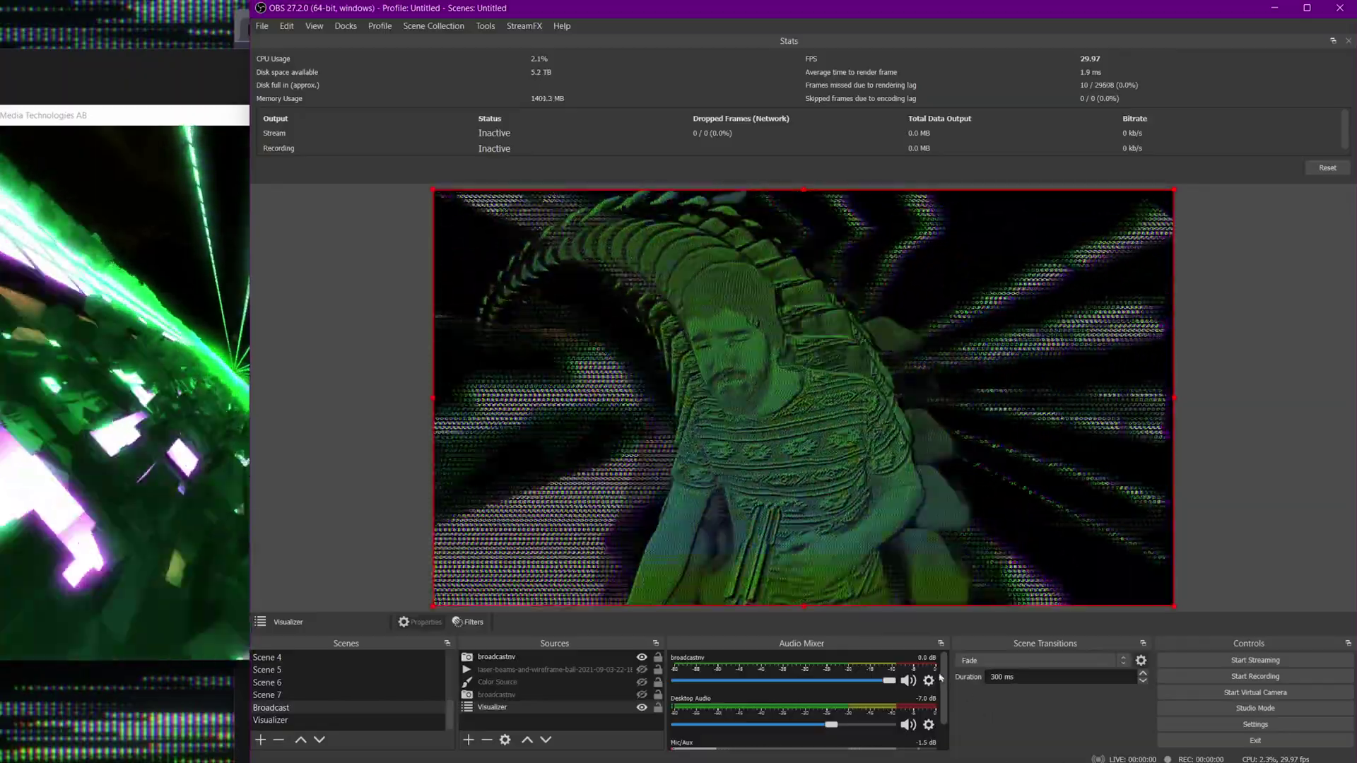